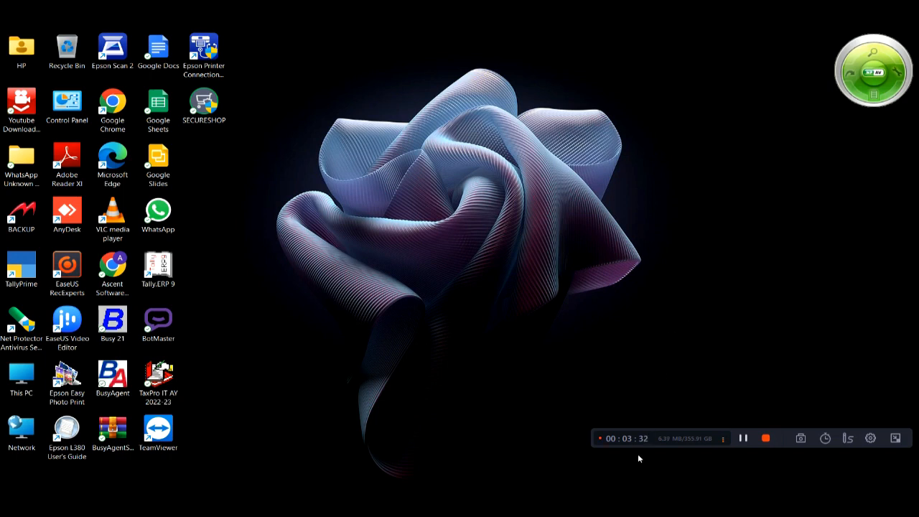
Restore the EMI SETTELMENT ELETRONIS Excel workbook from the taskbar
left_click(600, 497)
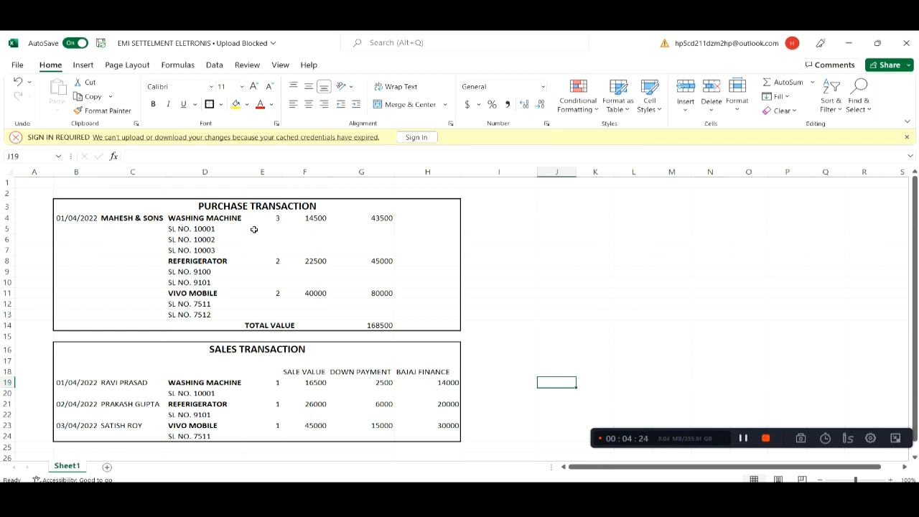
left_click_drag(116, 208, 246, 325)
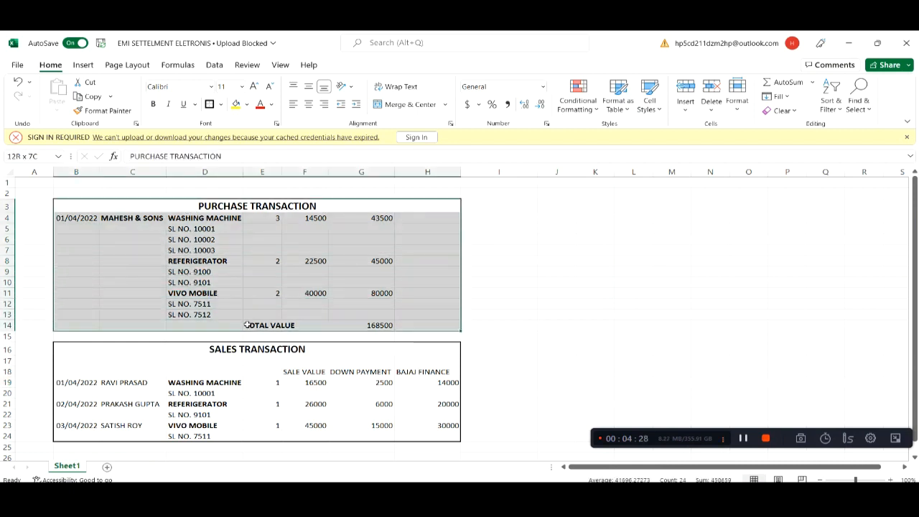
left_click(148, 206)
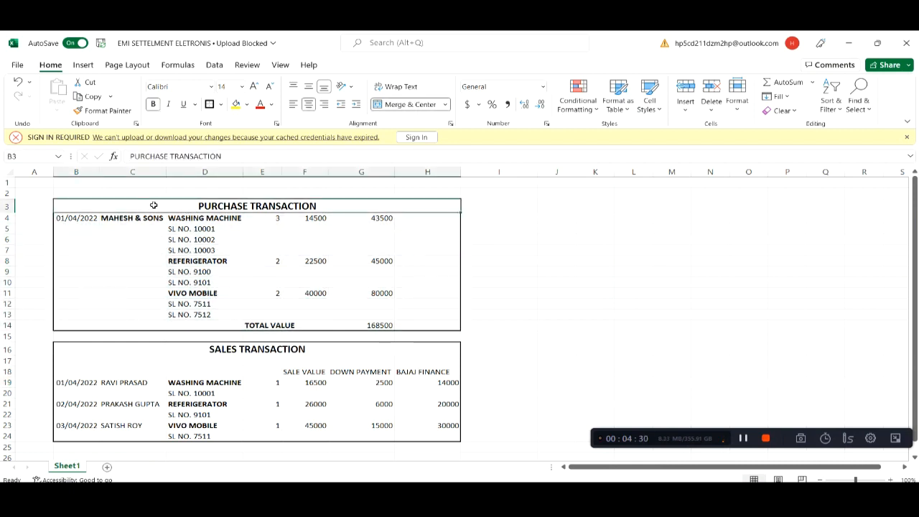
left_click(76, 220)
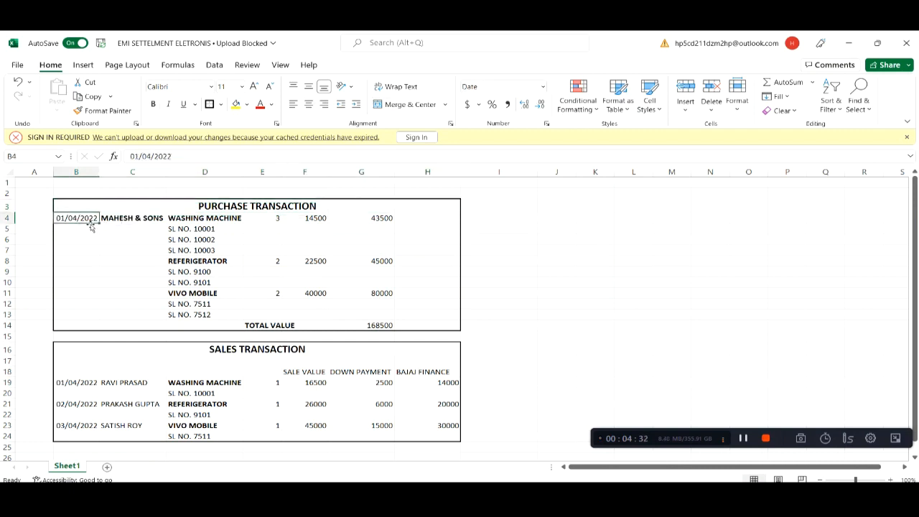
left_click(134, 219)
left_click_drag(200, 218, 232, 311)
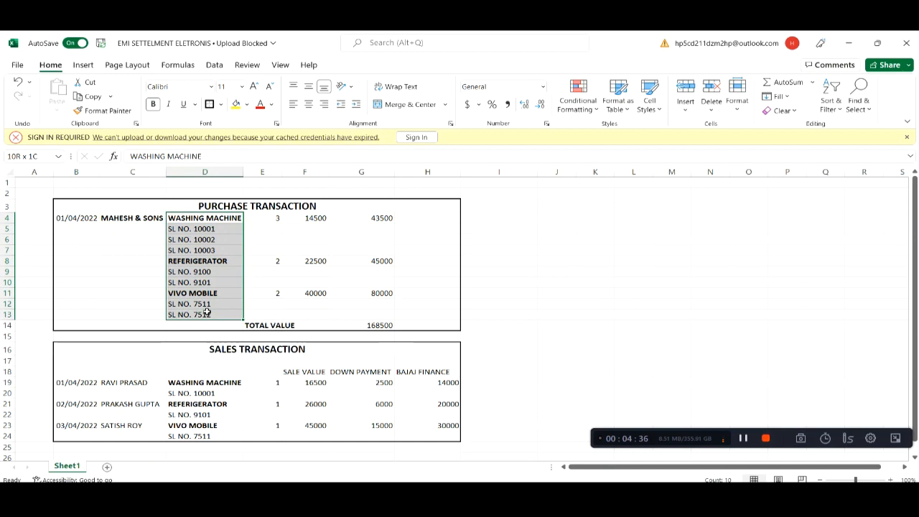
left_click(221, 227)
left_click(219, 220)
left_click(202, 271)
left_click(194, 293)
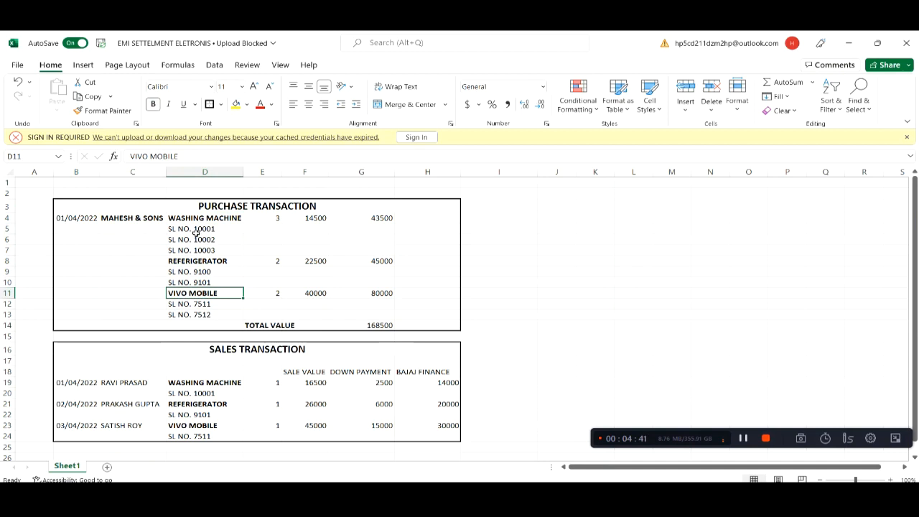
left_click(275, 221)
left_click_drag(194, 229, 196, 282)
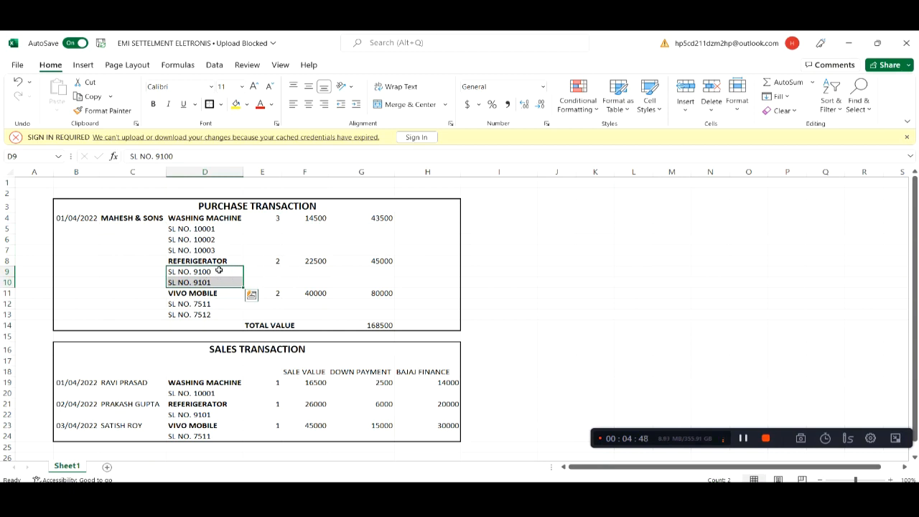
left_click(276, 263)
type("2")
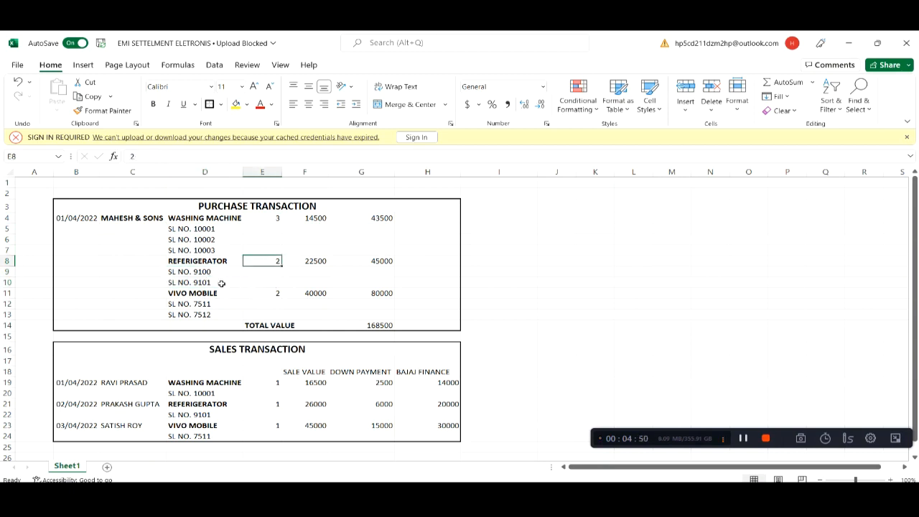
left_click_drag(187, 273, 191, 286)
left_click(242, 294)
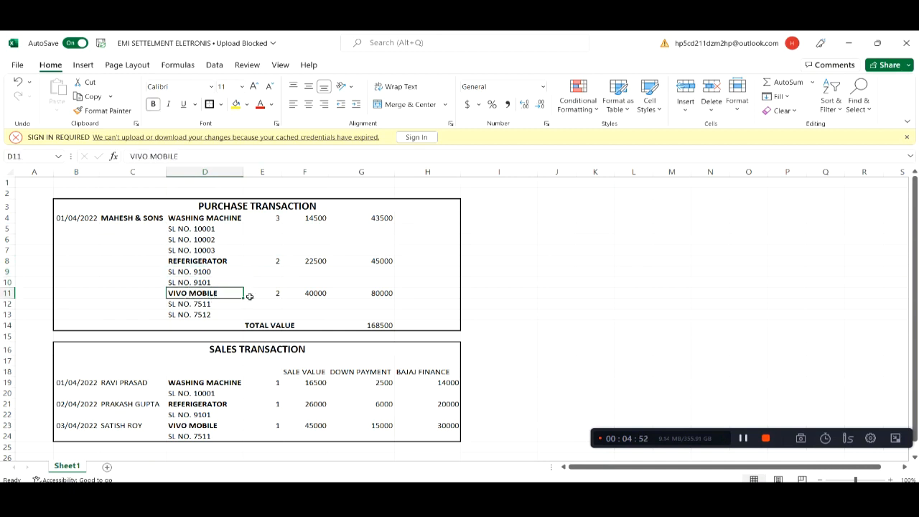
left_click(278, 294)
left_click_drag(215, 304, 209, 314)
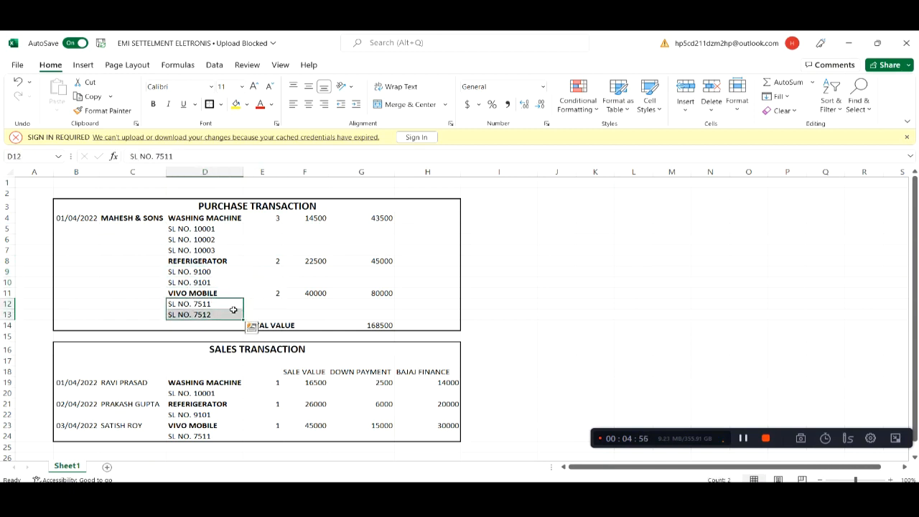
left_click_drag(314, 223, 323, 295)
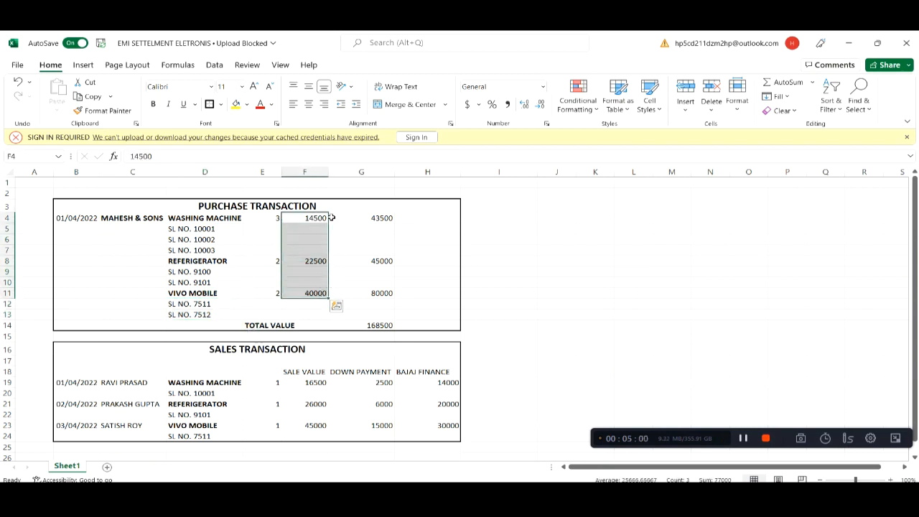
Enter a 28% rate in cell H4 beside the washing machine row
left_click(424, 218)
type("2")
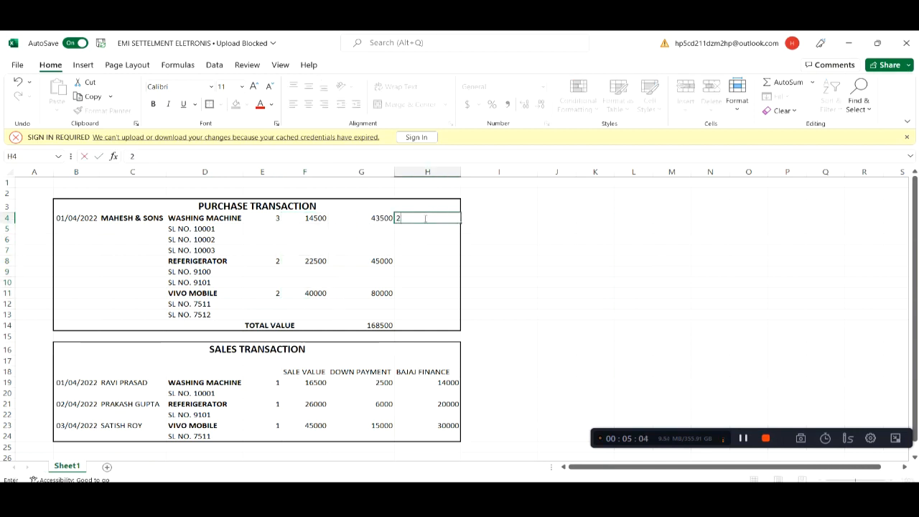
type("8%")
key("Return")
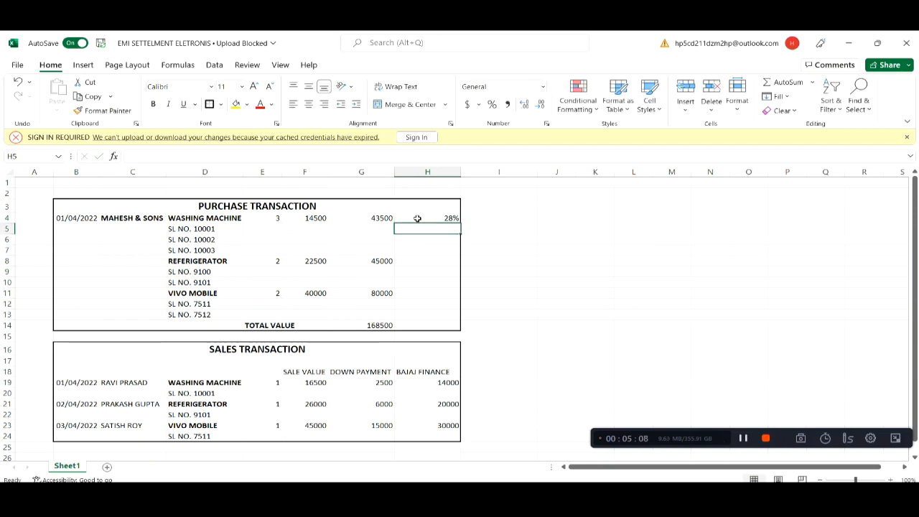
Highlight the purchase values and rate columns and point out the 168500 total
left_click(108, 205)
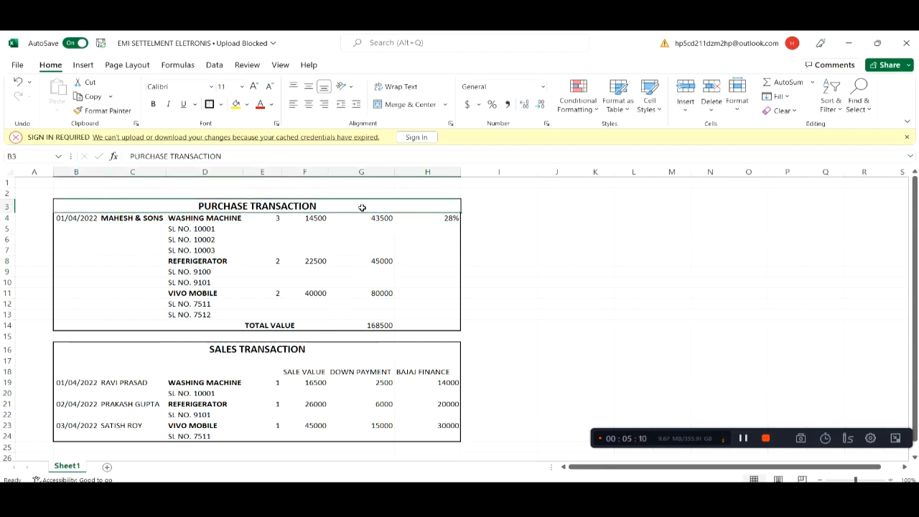
left_click(457, 218)
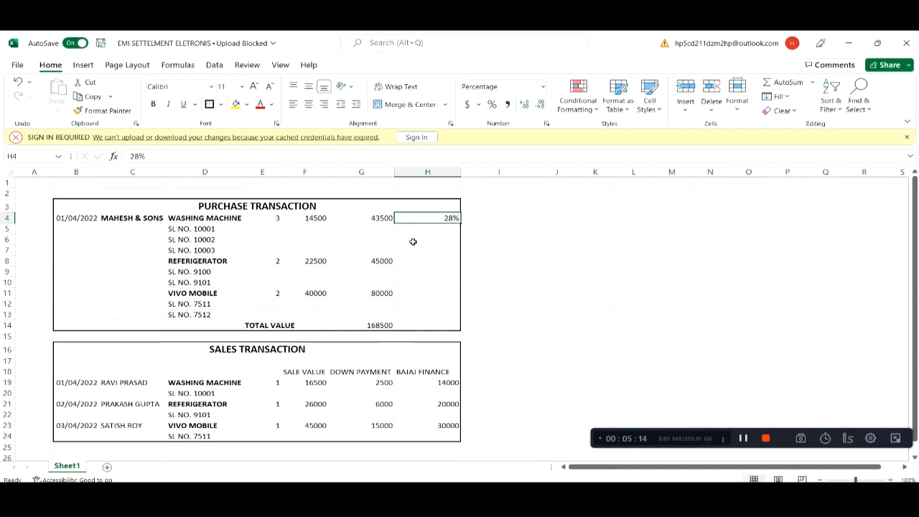
left_click_drag(373, 216, 384, 308)
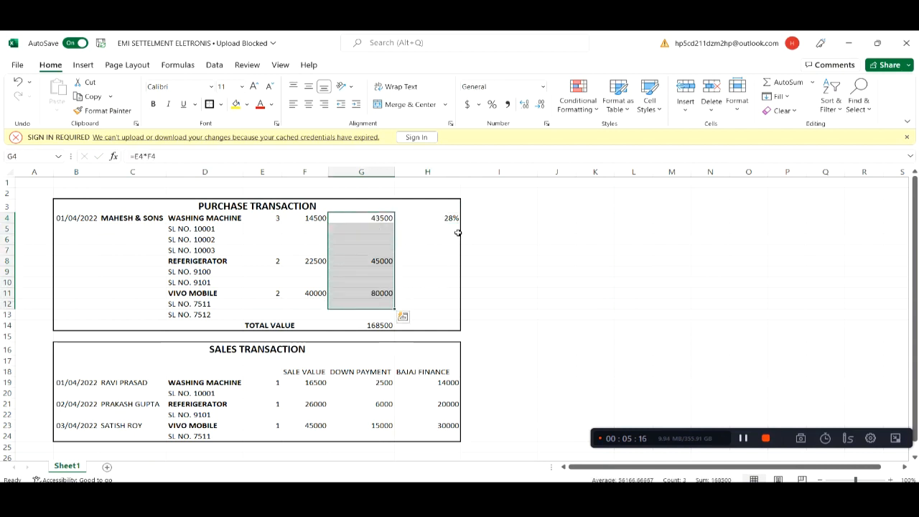
left_click_drag(457, 218, 460, 307)
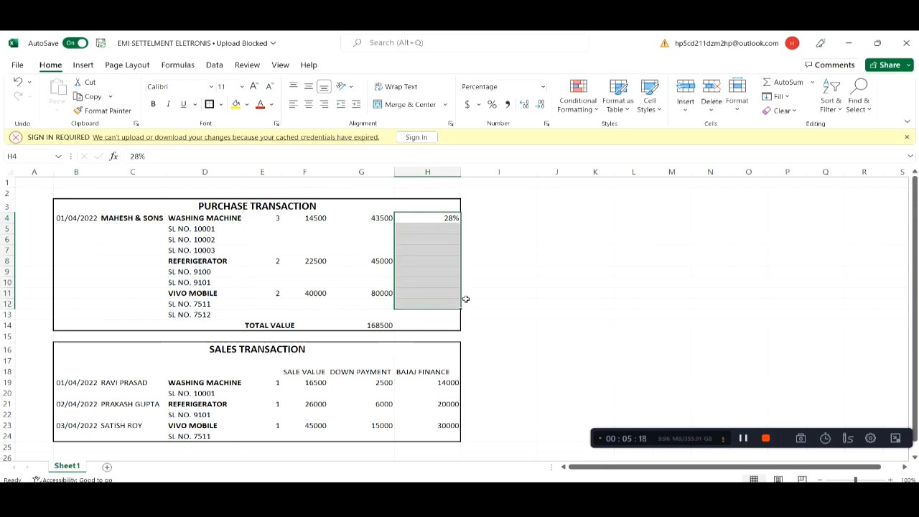
left_click_drag(390, 217, 396, 306)
left_click(375, 324)
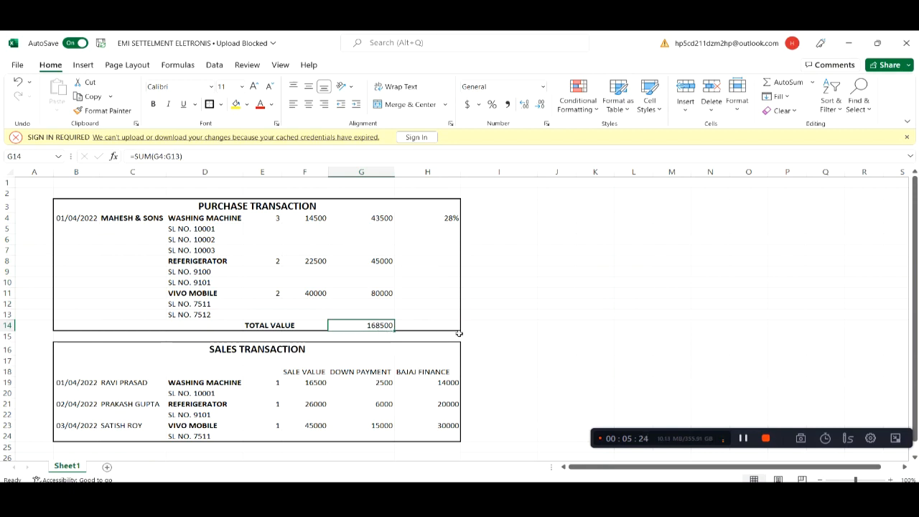
left_click(227, 352)
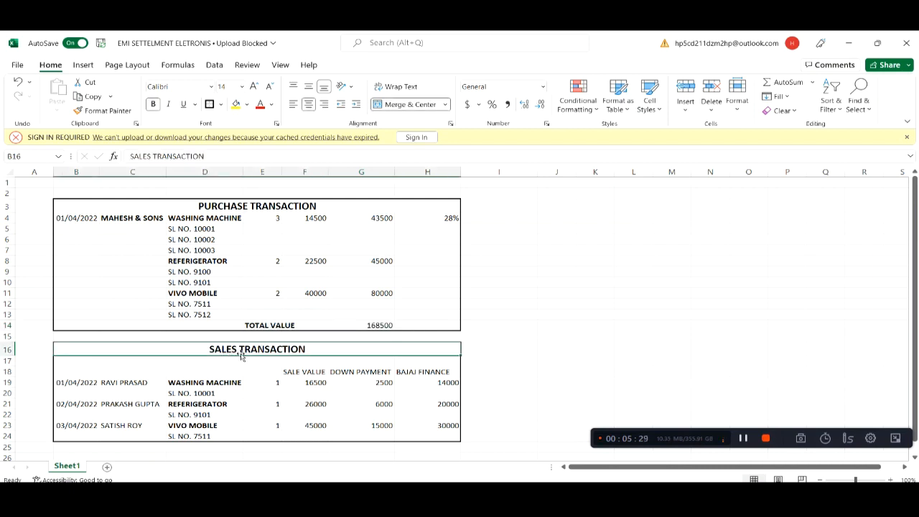
left_click(87, 385)
left_click(120, 385)
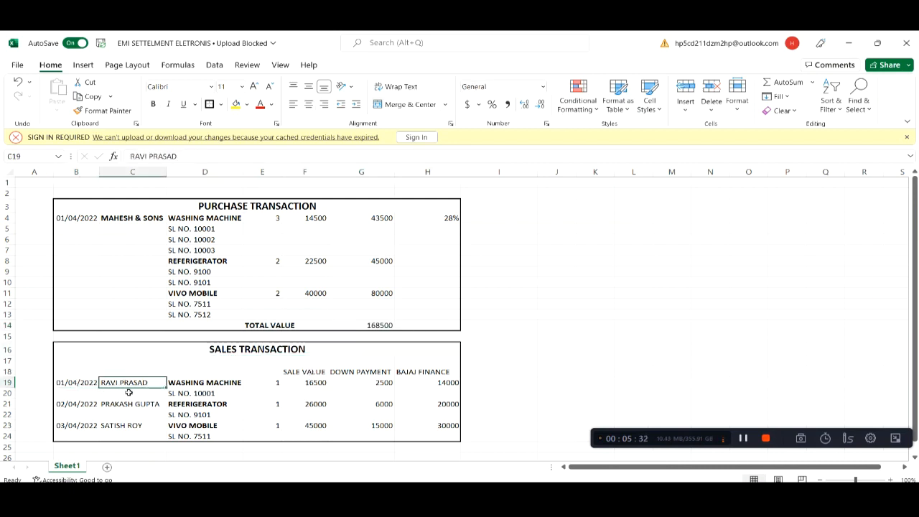
left_click(197, 387)
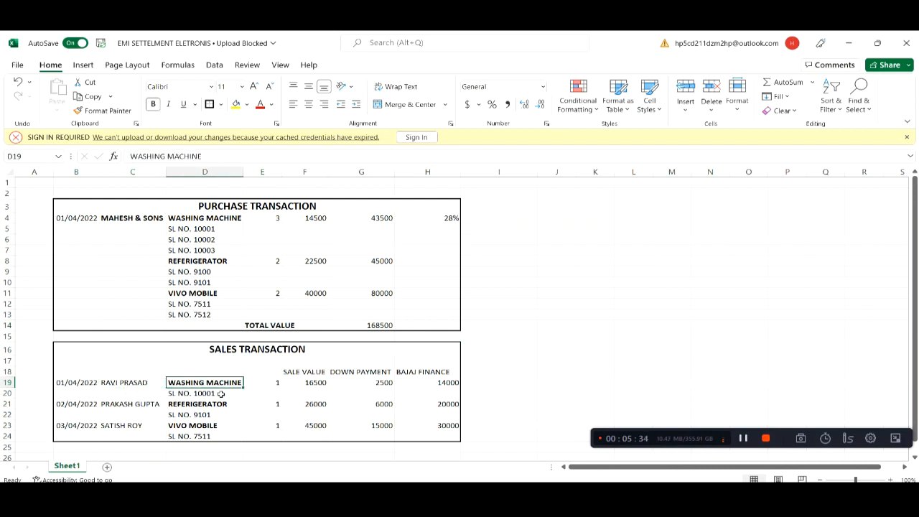
left_click(190, 397)
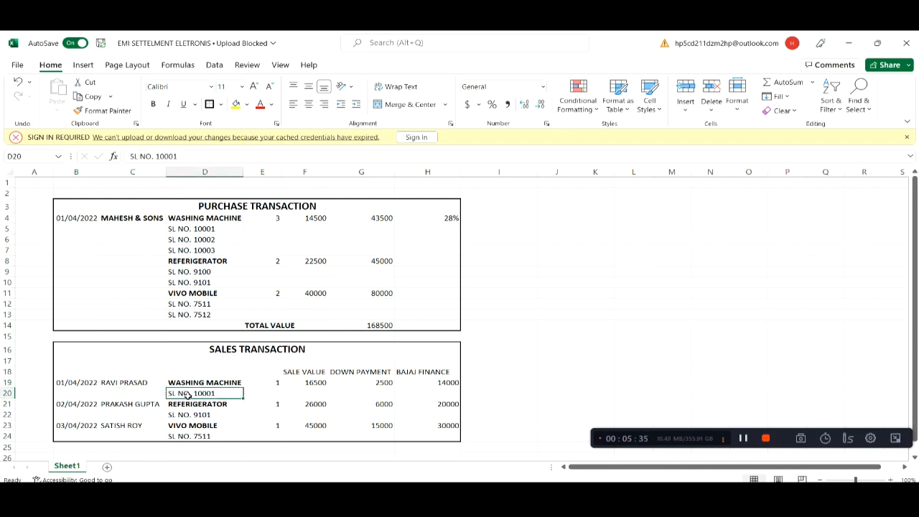
left_click(274, 382)
left_click(314, 385)
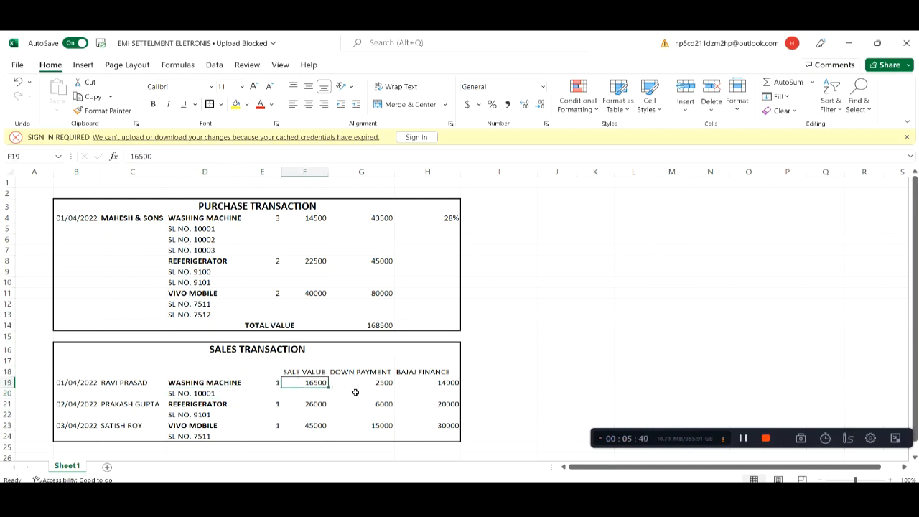
left_click(385, 385)
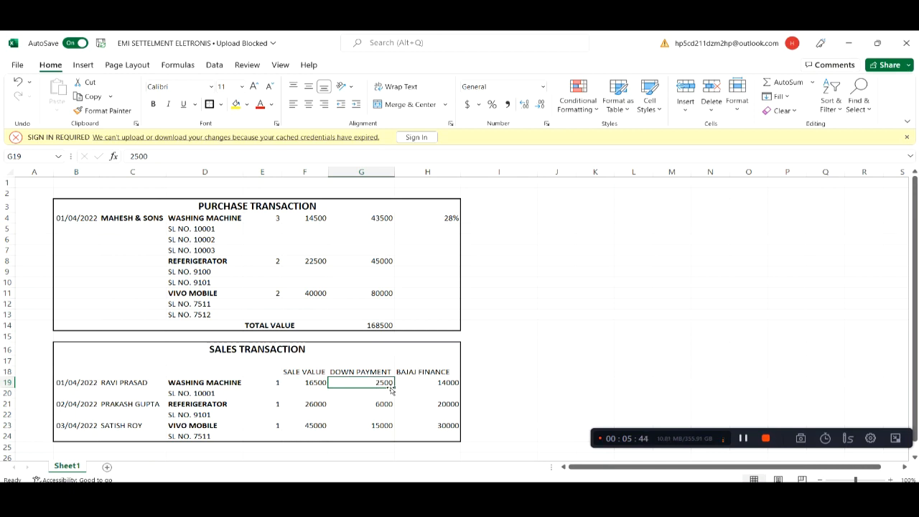
left_click(425, 374)
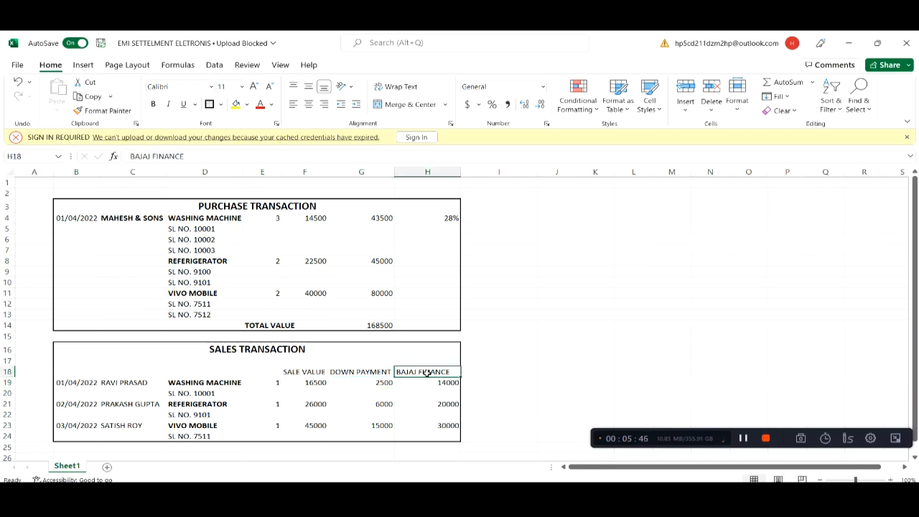
left_click(444, 388)
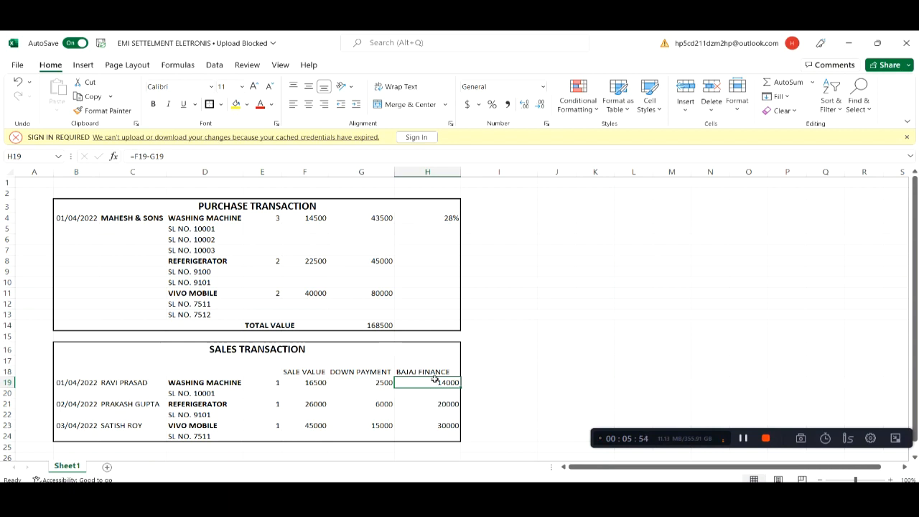
left_click(122, 404)
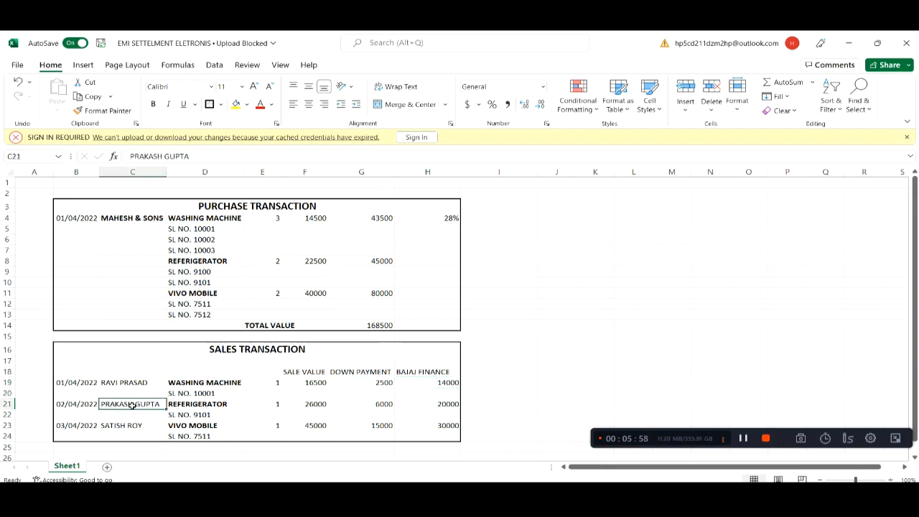
left_click(195, 405)
left_click(206, 415)
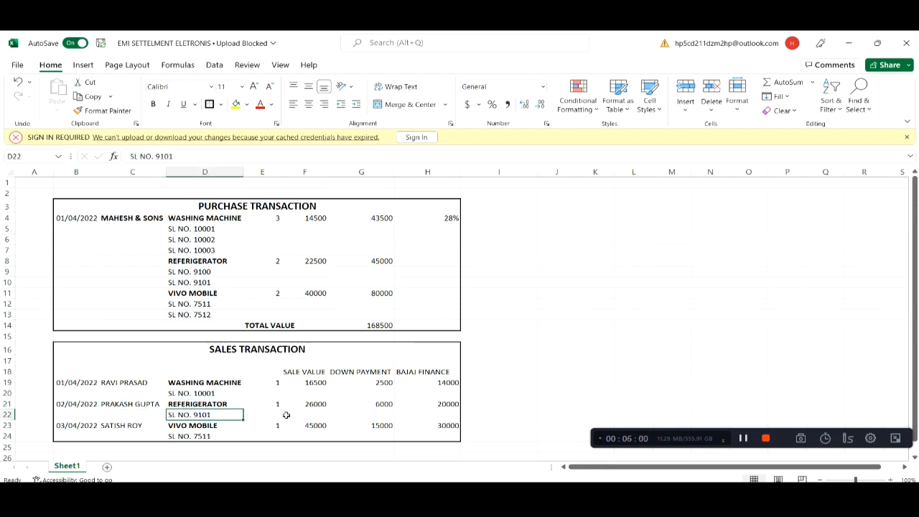
left_click(377, 408)
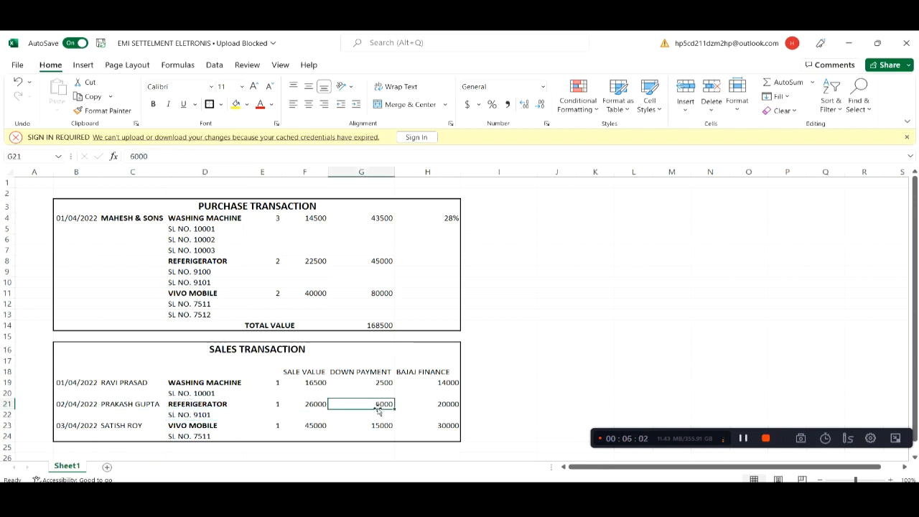
left_click(445, 406)
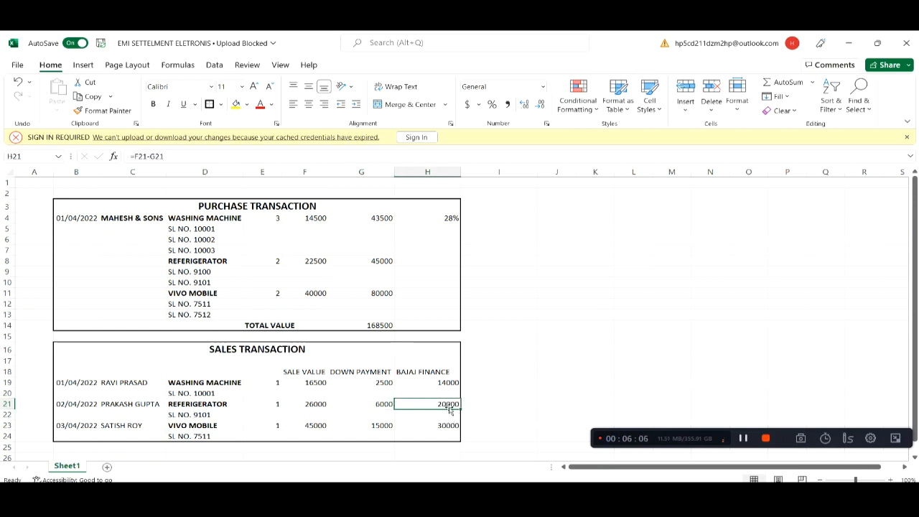
left_click(121, 427)
left_click(188, 428)
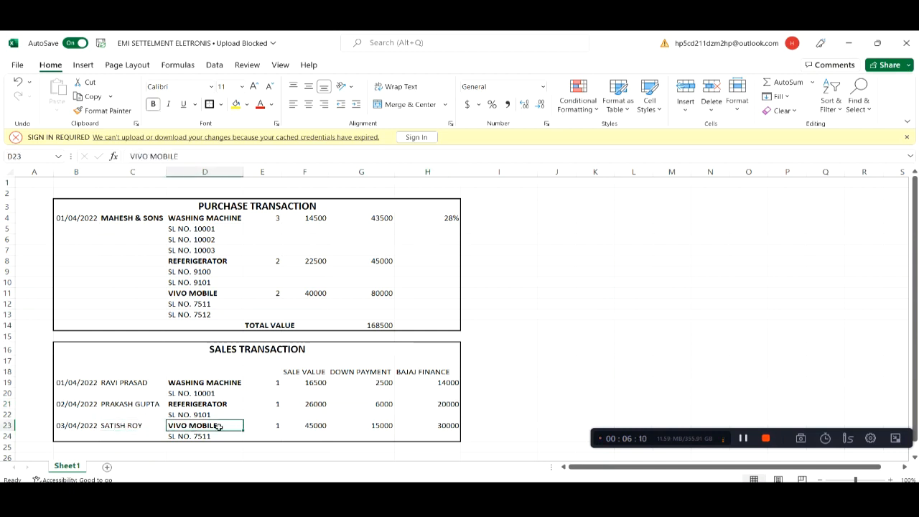
left_click(205, 436)
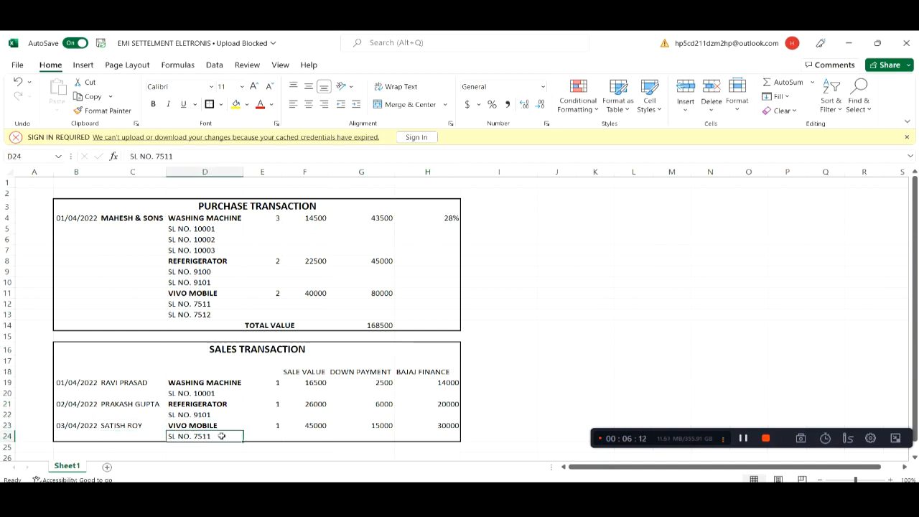
left_click(310, 426)
left_click(382, 428)
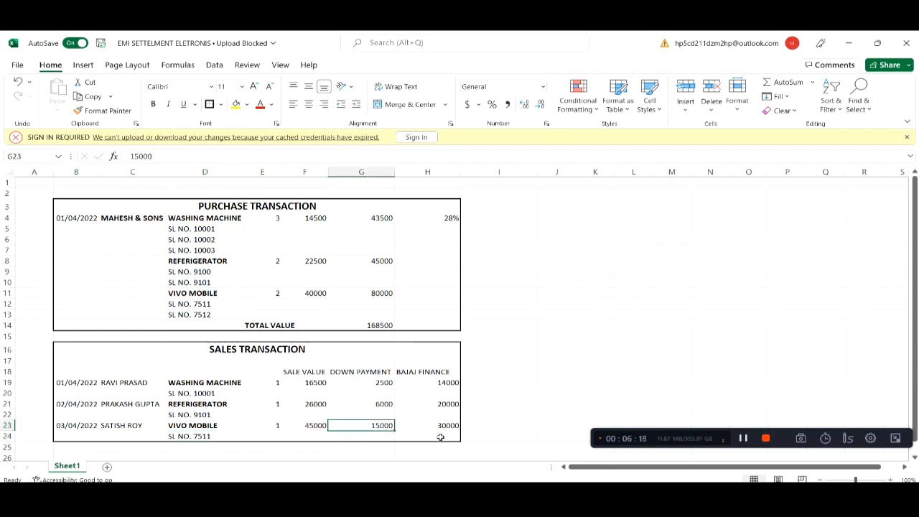
left_click(445, 427)
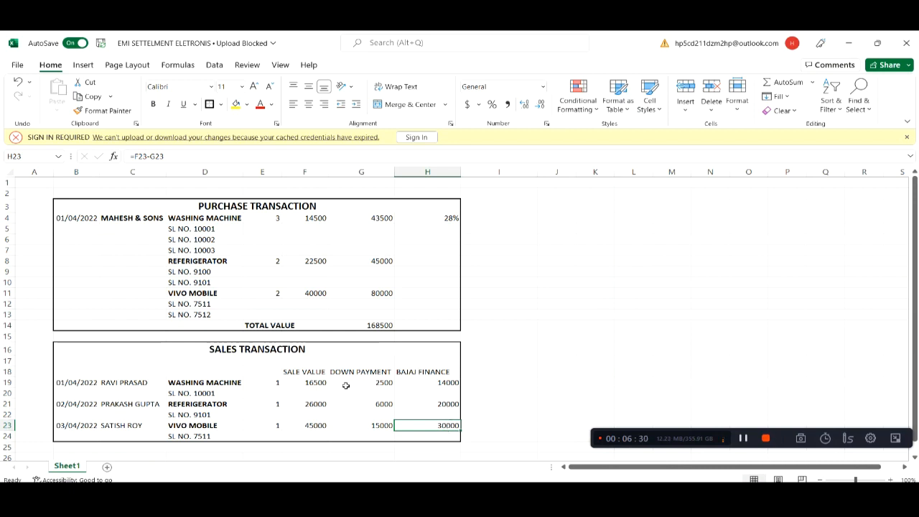
Select then clear both transaction tables, and switch to the Busy 21 window
left_click_drag(107, 204, 398, 433)
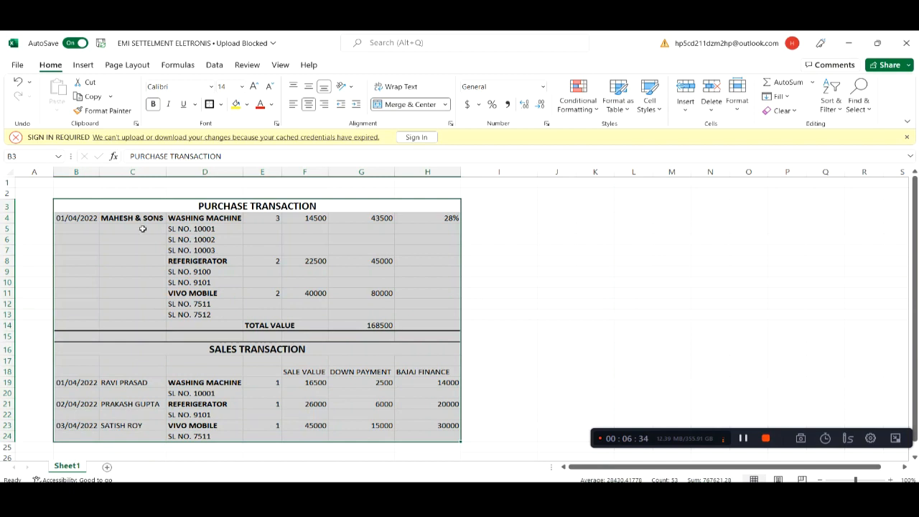
left_click(122, 208)
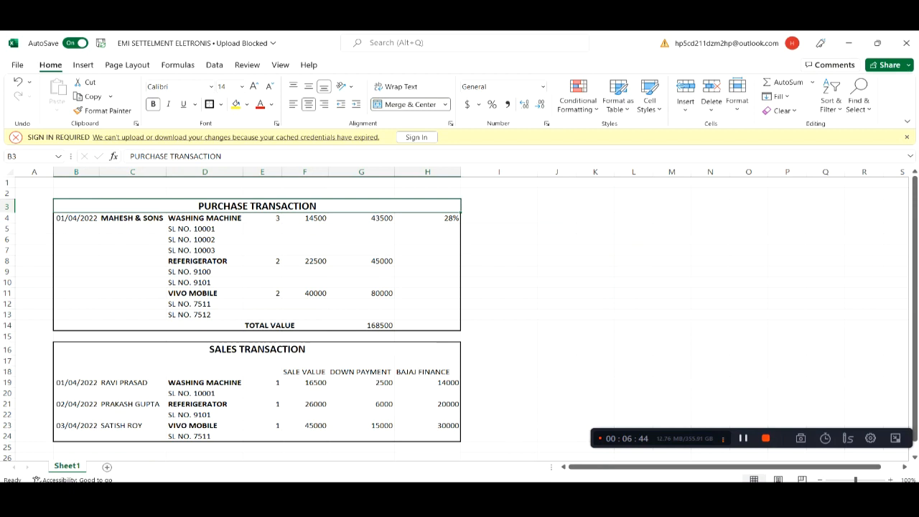
key("alt+Tab")
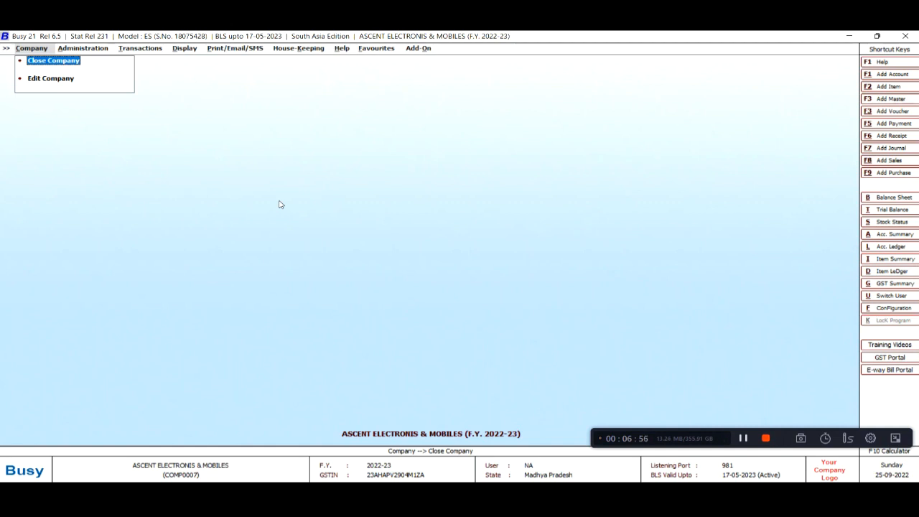
Delete the existing WM item master via Administration > Masters > Item > Modify
key("Right")
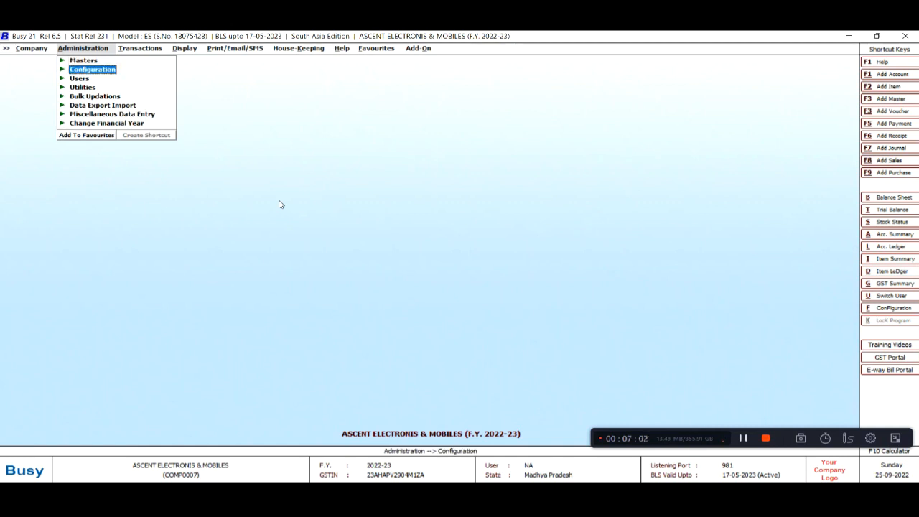
key("Up")
key("Down")
key("Up")
key("Return")
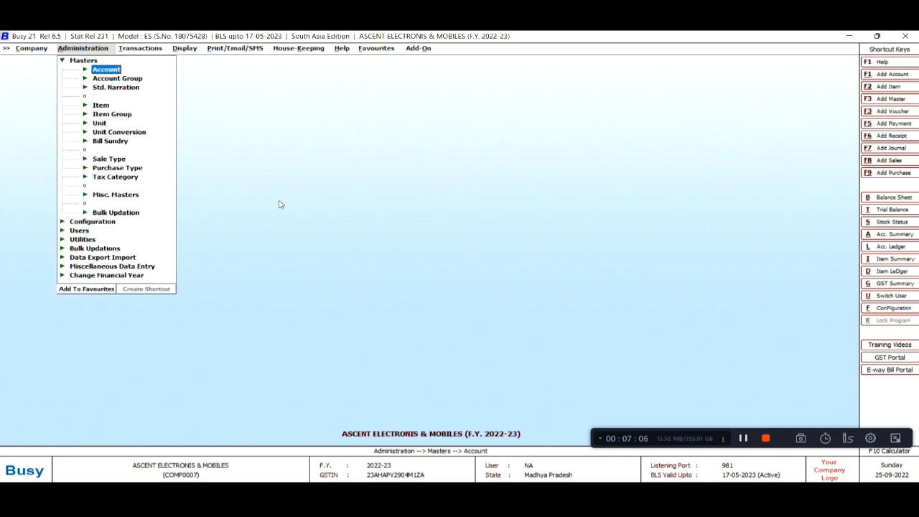
key("Down")
key("Down")
key("Down")
key("Return")
key("Down")
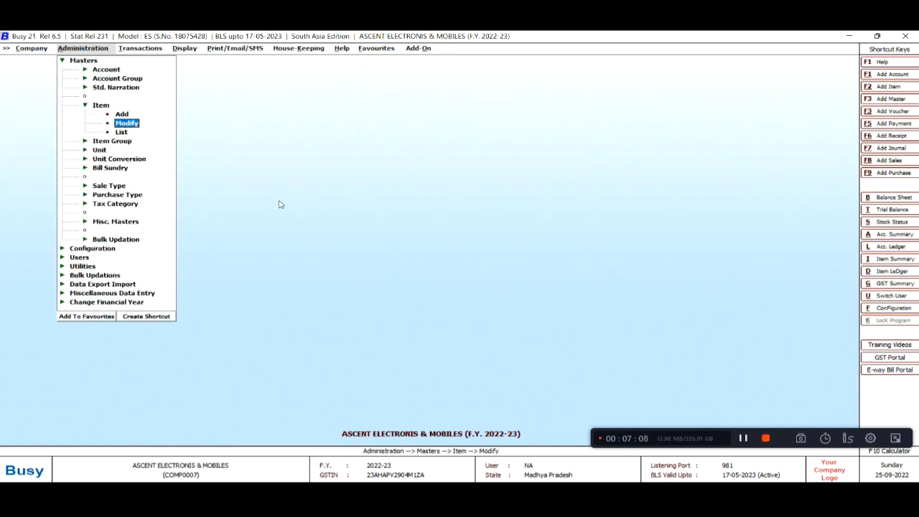
key("Return")
key("Return")
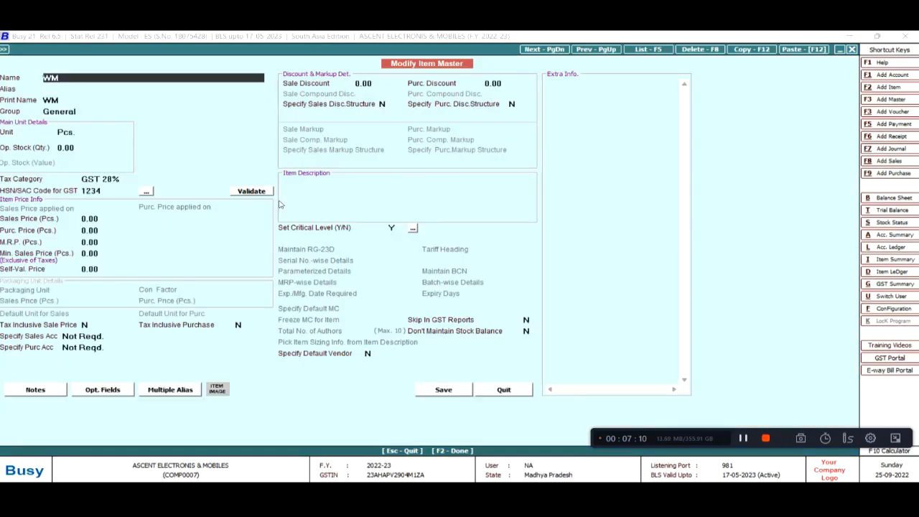
key("F8")
key("Return")
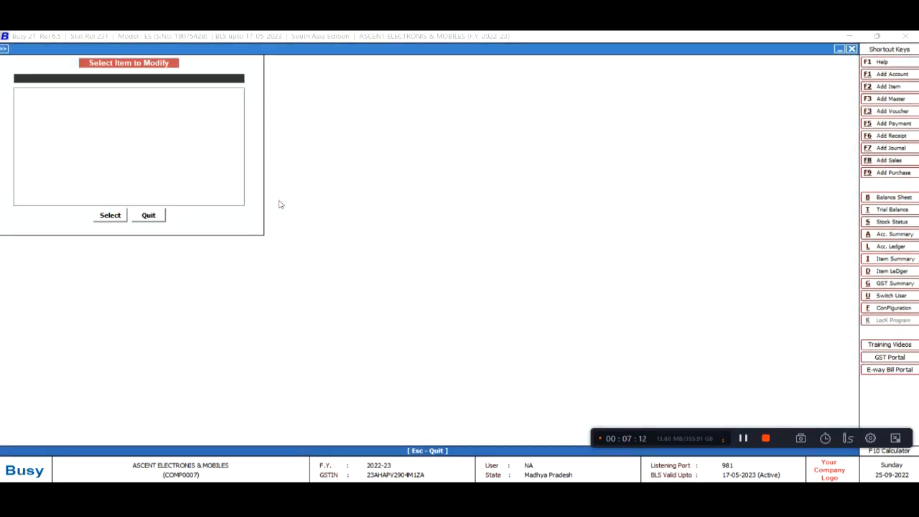
key("Escape")
Open a blank Item > Add form and go back to the Excel workbook
key("Up")
key("Escape")
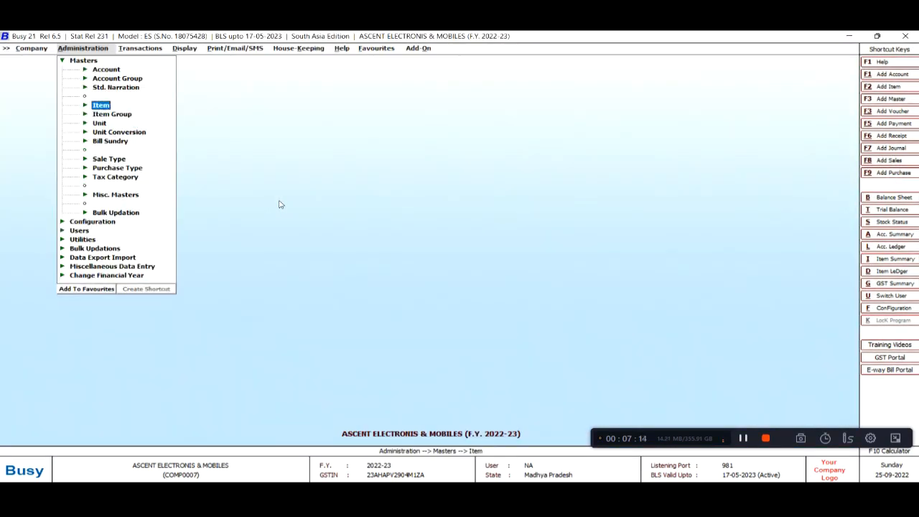
key("Return")
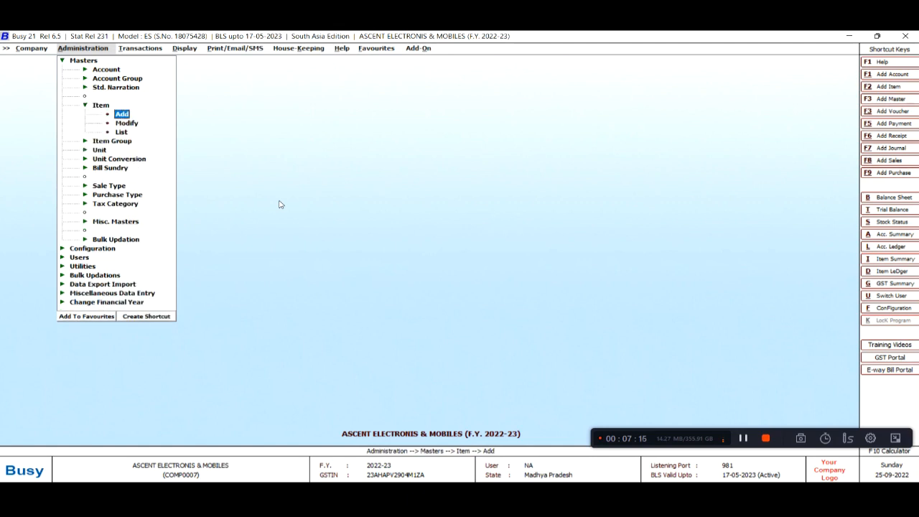
key("Return")
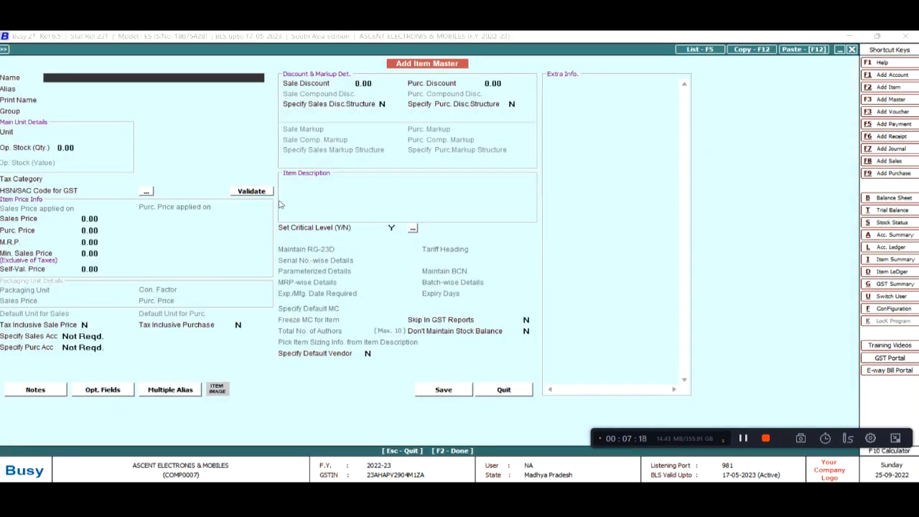
key("alt+Tab")
Name the new item WASHING MACHINE from Excel cell D4, with group General and unit Pcs
key("Down")
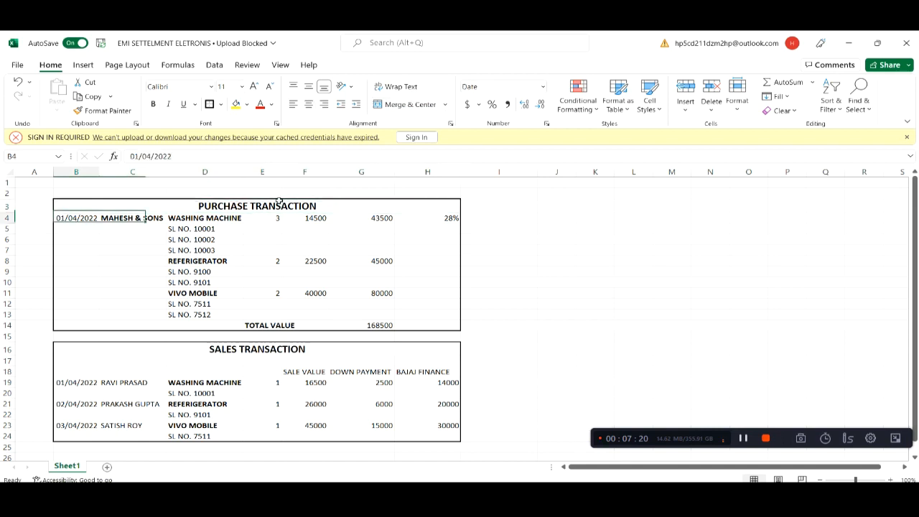
key("Right")
key("Right")
key("ctrl+c")
key("alt+Tab")
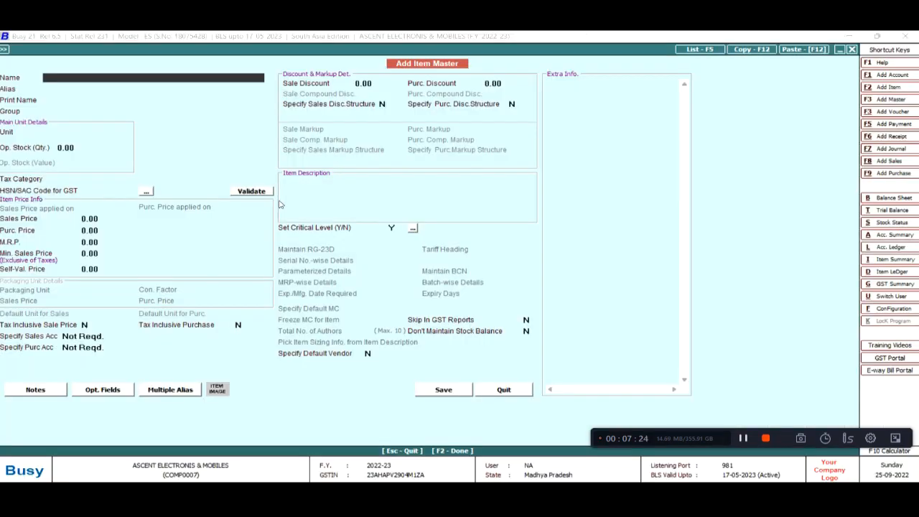
key("ctrl+v")
key("Return")
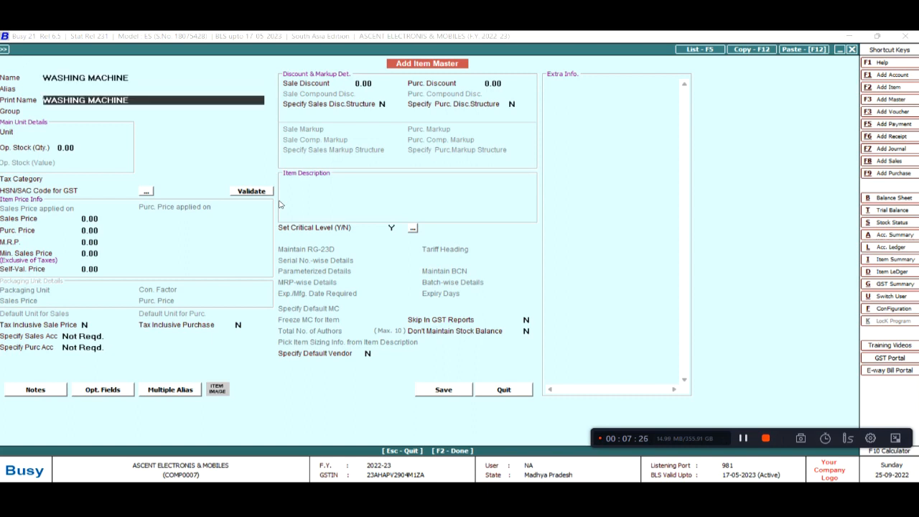
key("Return")
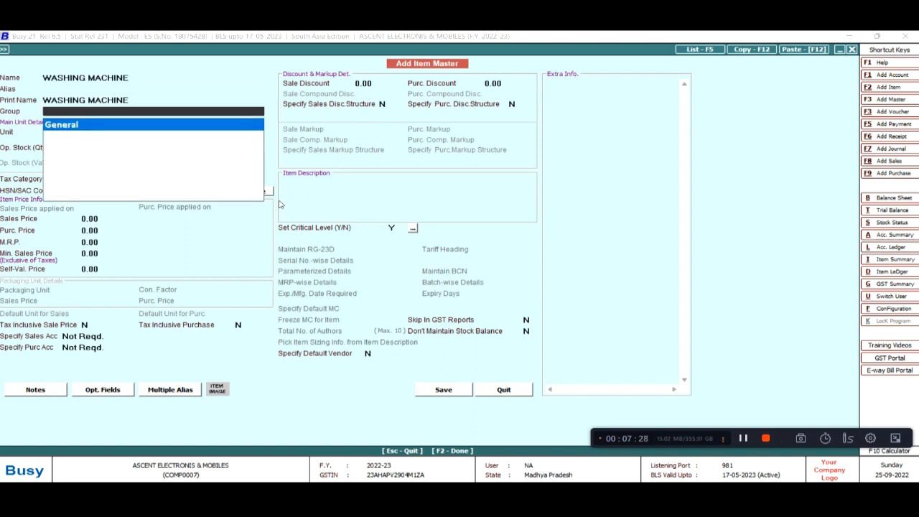
key("Return")
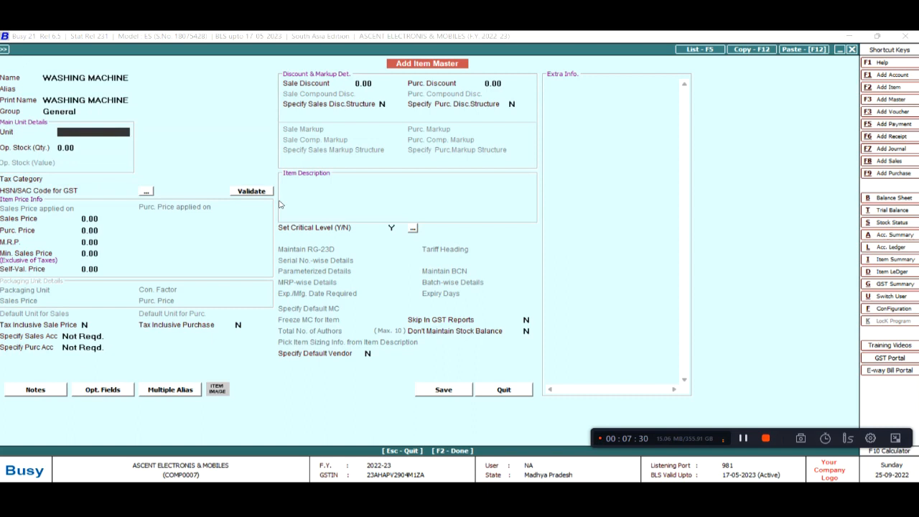
key("Return")
key("Return")
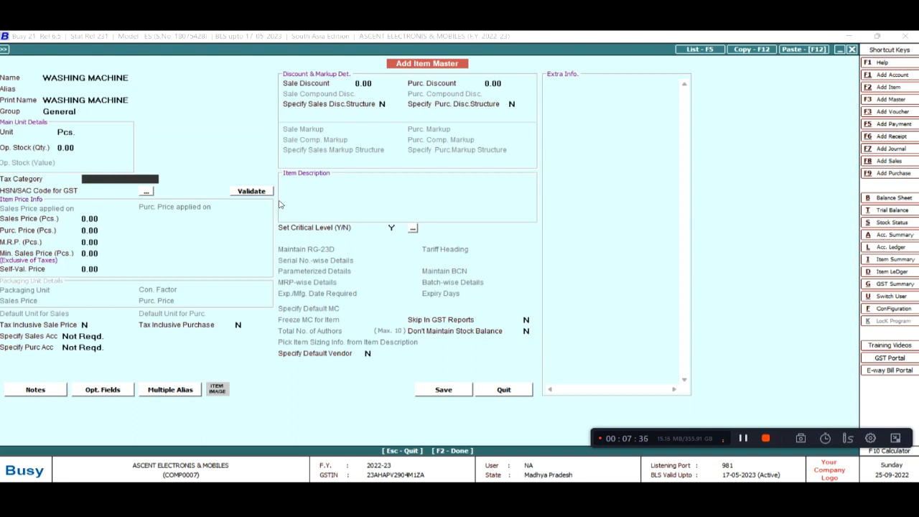
Set tax category GST 28% and HSN code 1234, then save the item
type("E")
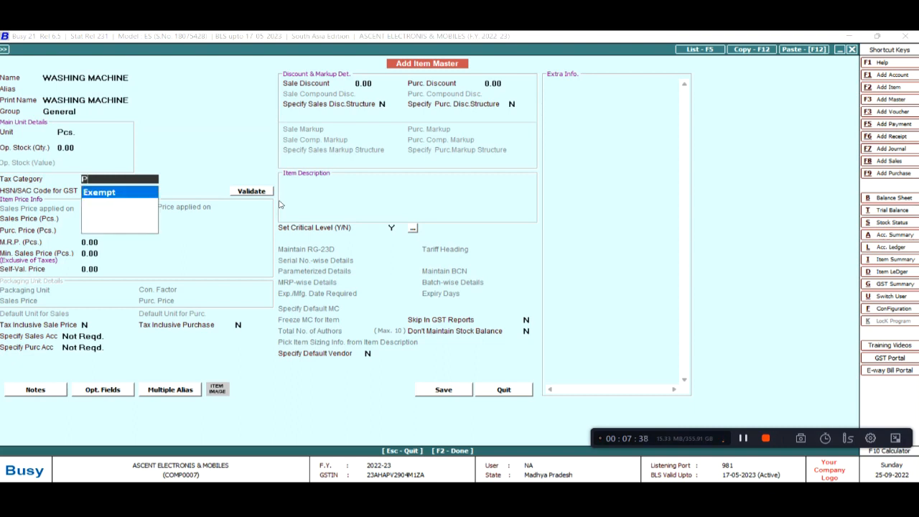
key("BackSpace")
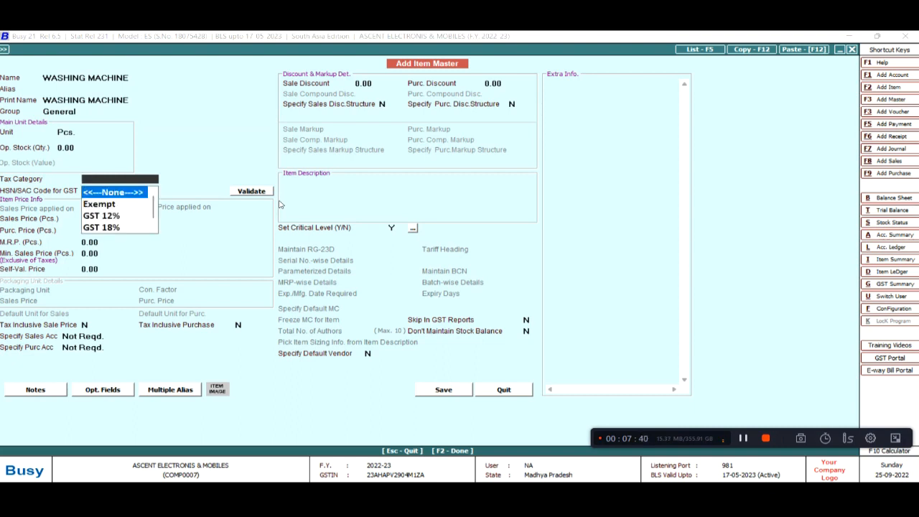
key("Down")
key("Down")
key("Down")
key("Down")
key("Return")
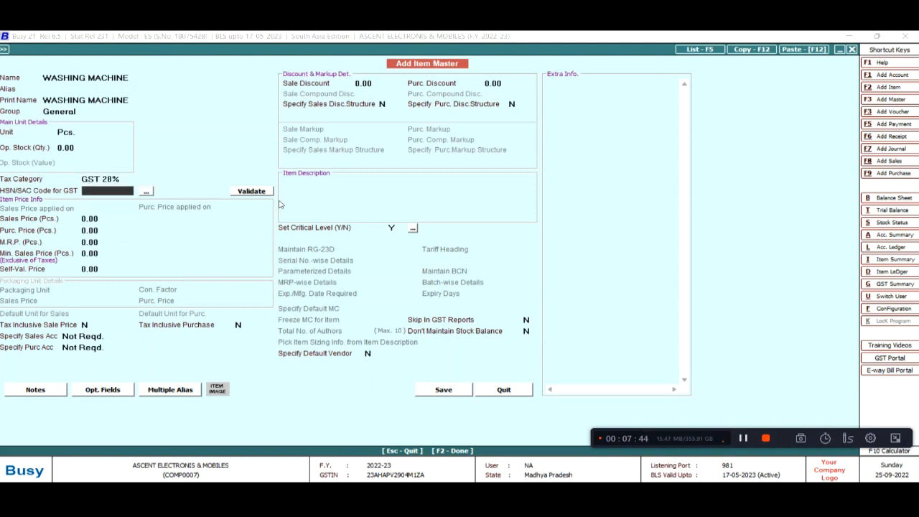
type("1234")
key("Return")
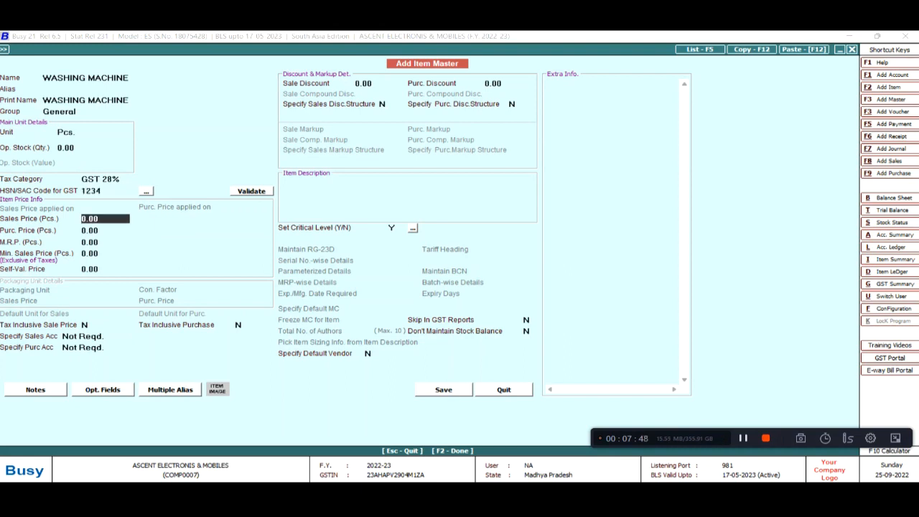
key("F2")
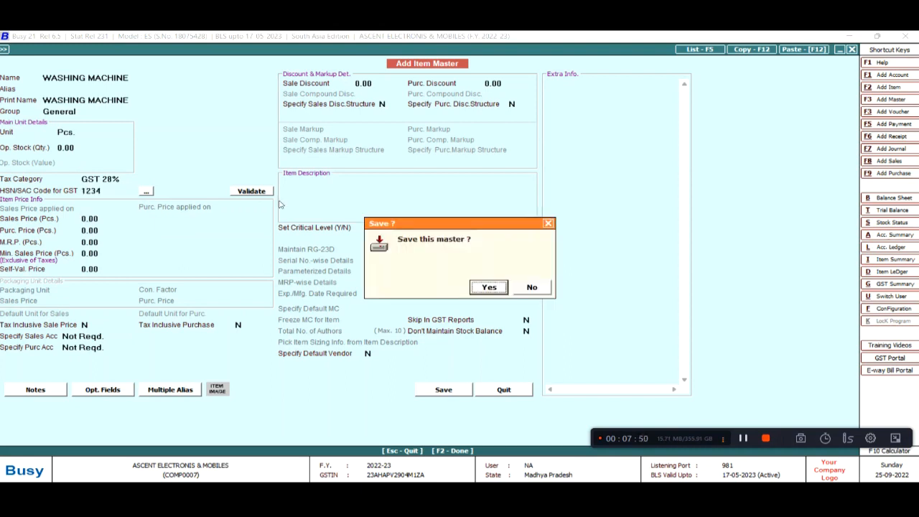
key("Return")
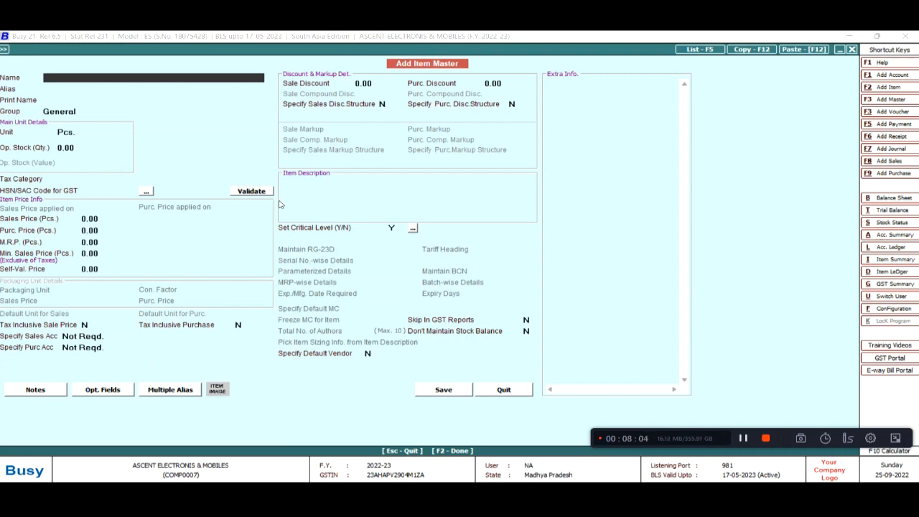
Add the REFERIGERATOR item master with GST 28% and HSN code 4567
key("alt+Tab")
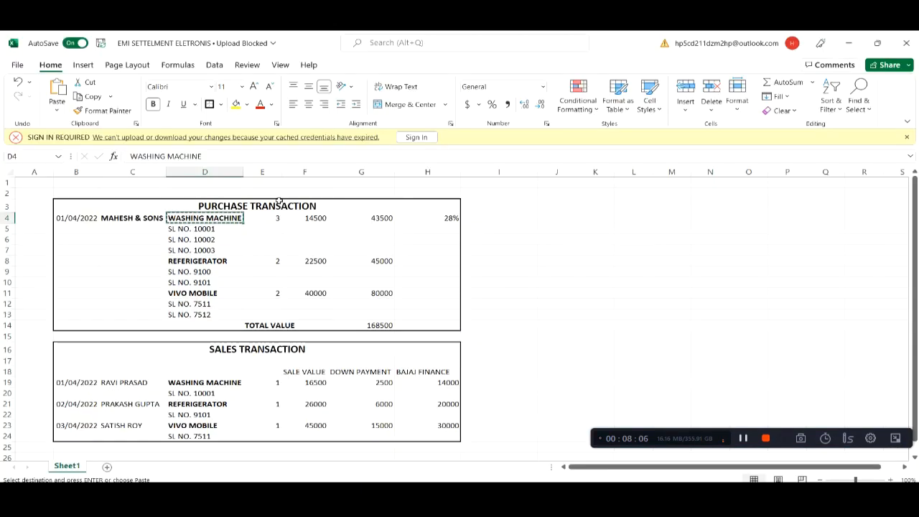
key("Down")
key("Down")
key("Down")
key("Down")
key("ctrl+c")
key("alt+Tab")
key("ctrl+v")
key("Return")
key("Return")
key("Return")
key("Return")
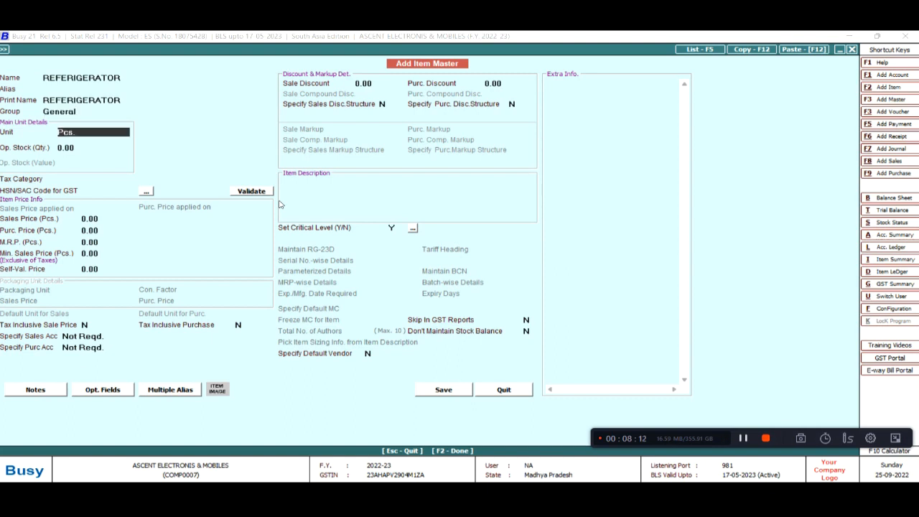
key("Return")
key("Down")
key("Down")
key("Down")
key("Down")
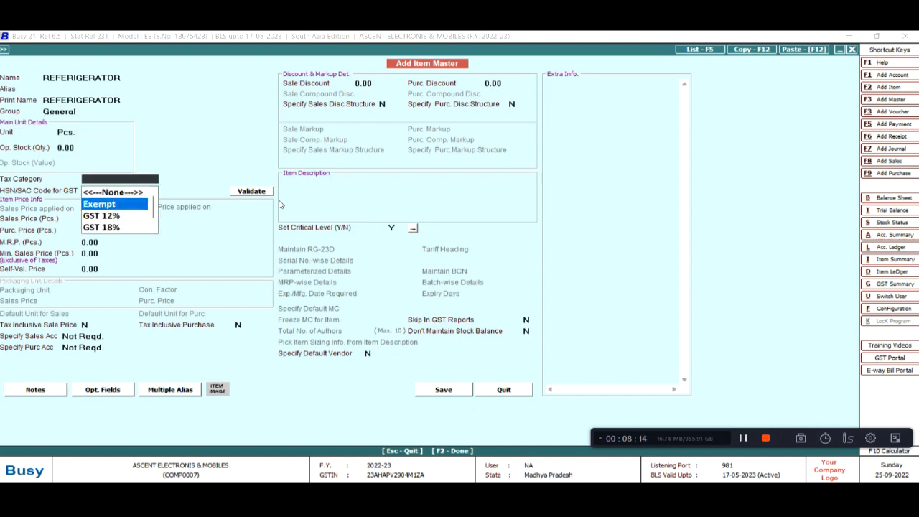
key("Return")
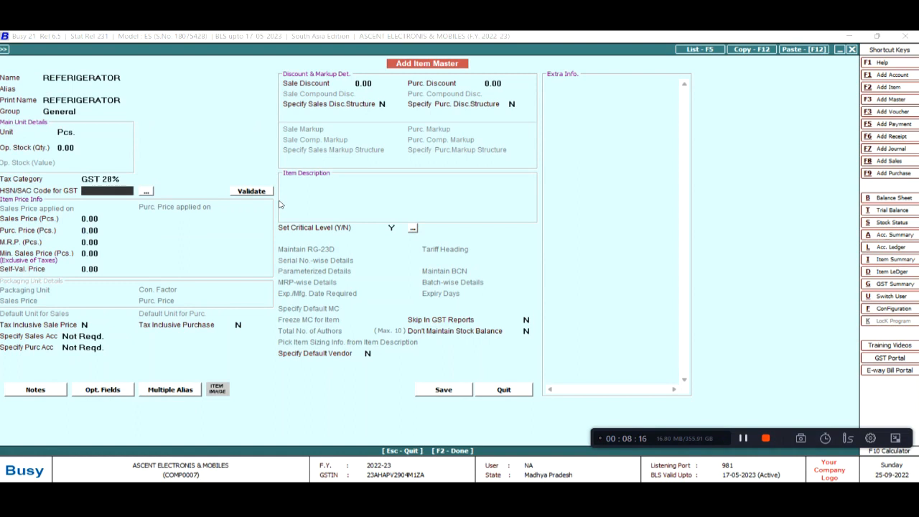
type("4567")
key("Return")
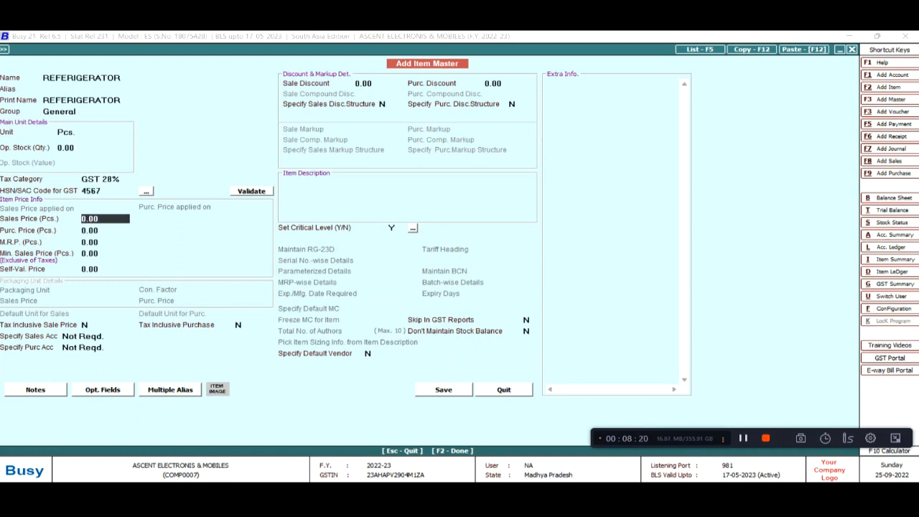
key("F2")
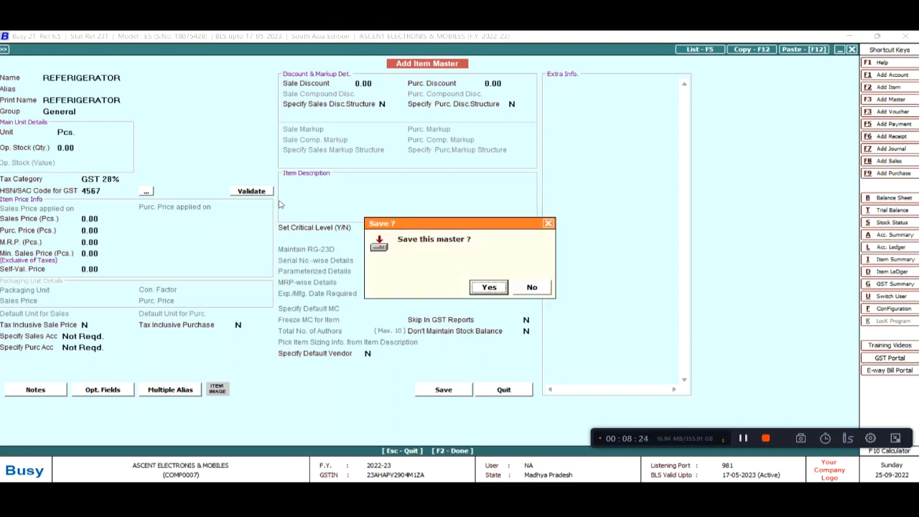
key("Return")
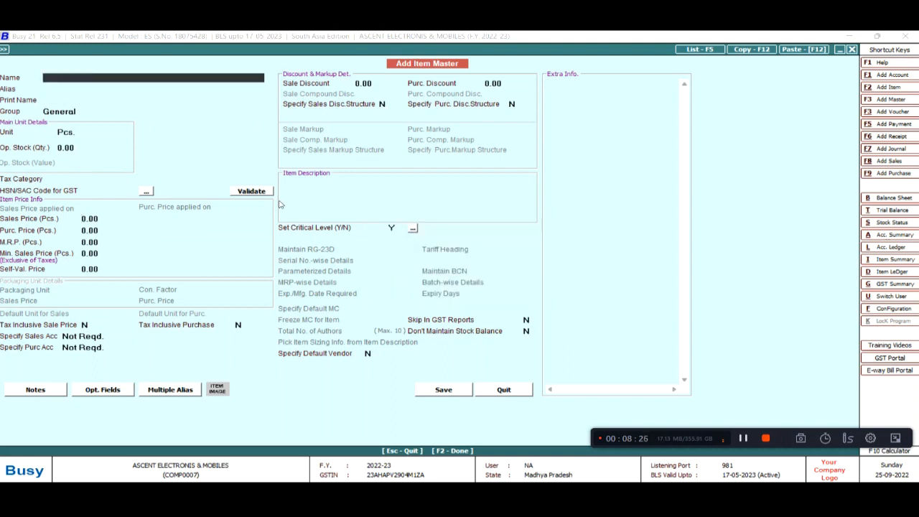
Add the VIVO MOBILE item master with GST 28% and HSN code 7894
key("alt+Tab")
key("Down")
key("Down")
key("Down")
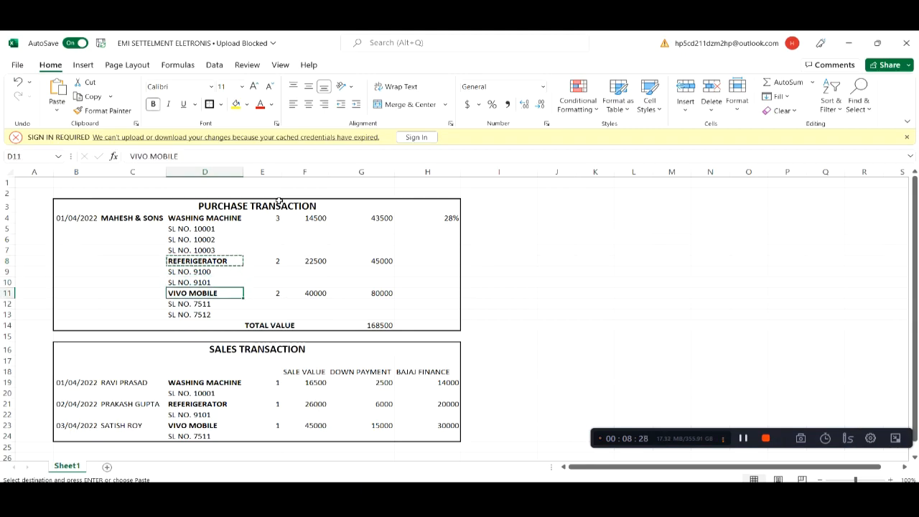
key("ctrl+c")
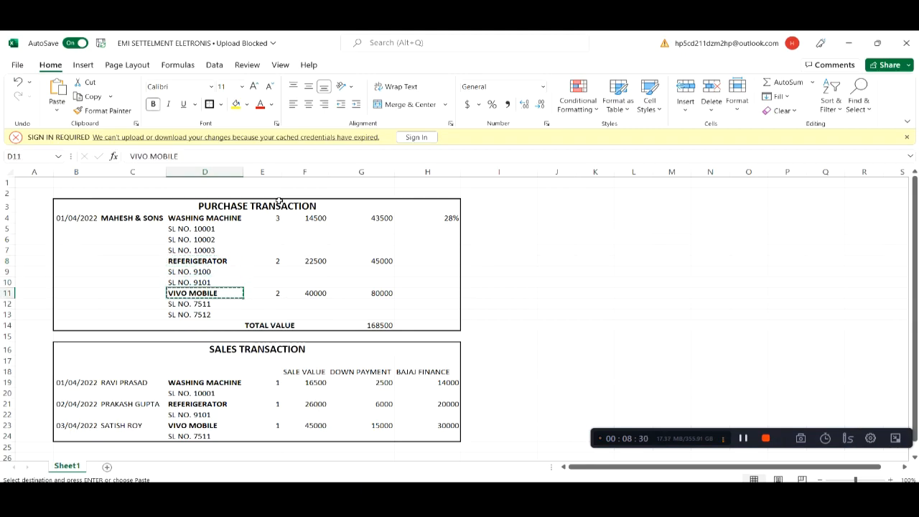
key("alt+Tab")
key("ctrl+v")
key("Return")
key("Return")
key("Return")
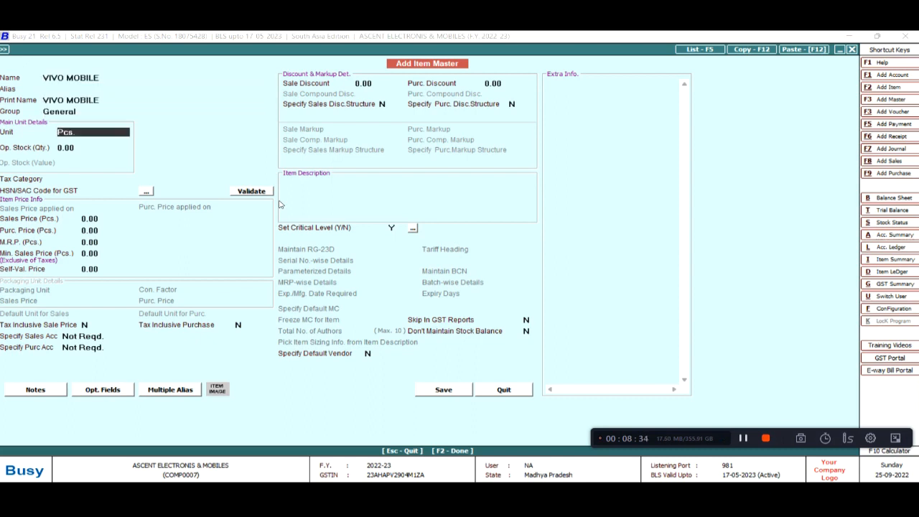
key("Return")
key("Return")
key("Down")
key("Down")
key("Down")
key("Down")
key("Return")
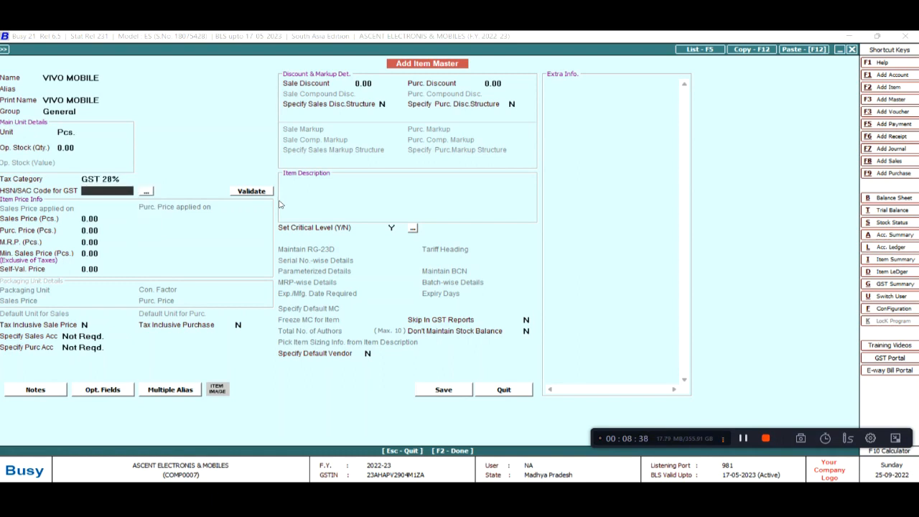
type("7894")
key("Return")
key("F2")
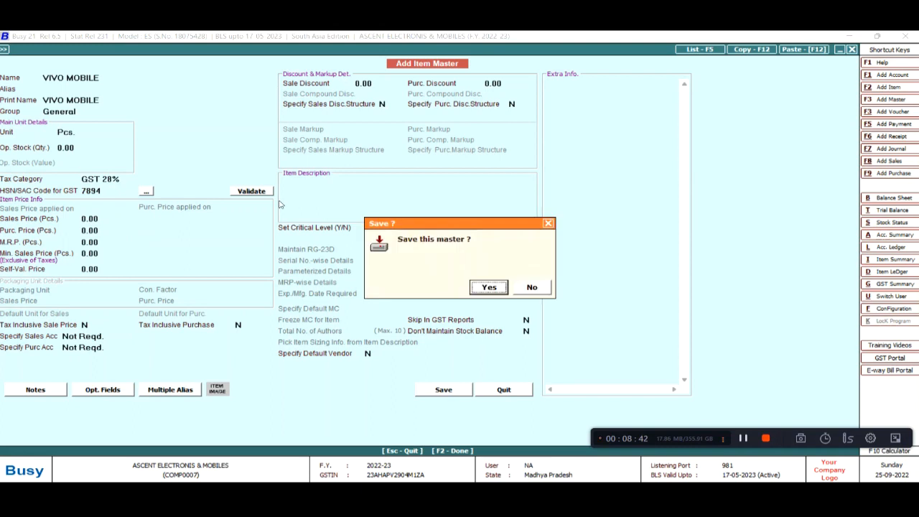
key("Return")
key("Escape")
key("Escape")
key("Down")
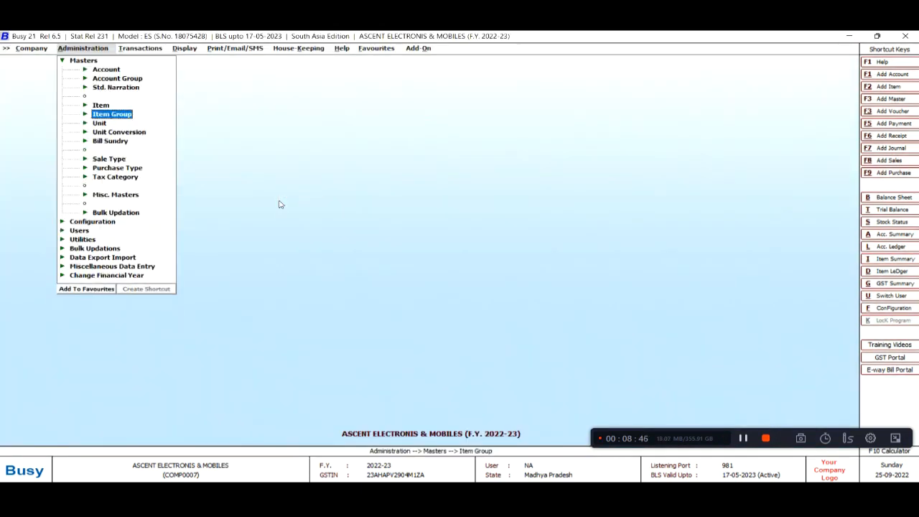
Create a new account named MAHESH & SONS under the Sundry Creditors group
key("alt+Tab")
key("Up")
key("Up")
key("Up")
key("Up")
key("Up")
key("Up")
key("Up")
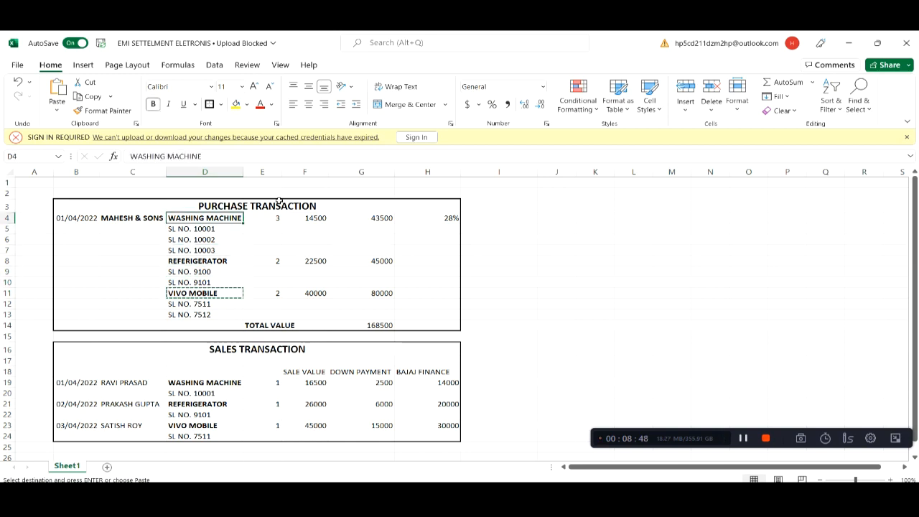
key("Left")
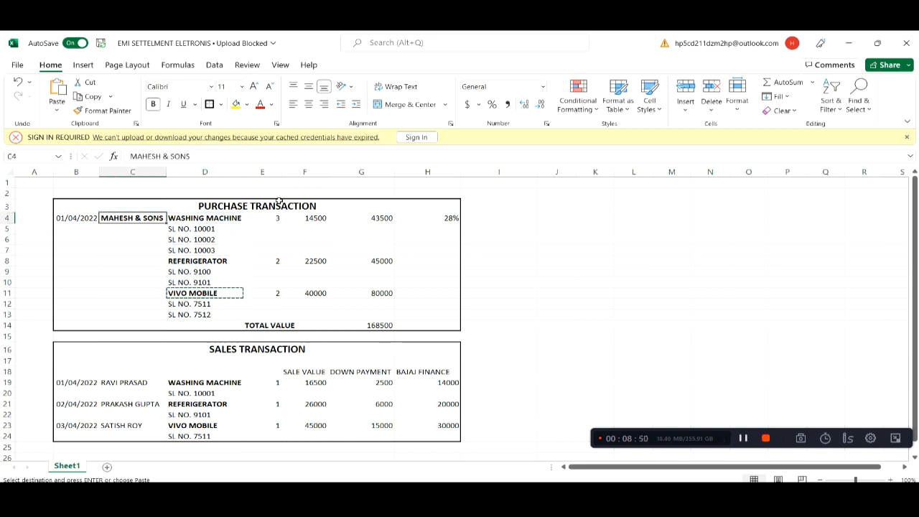
key("alt+Tab")
key("Up")
key("Up")
key("Up")
key("Up")
key("Return")
key("Return")
key("ctrl+v")
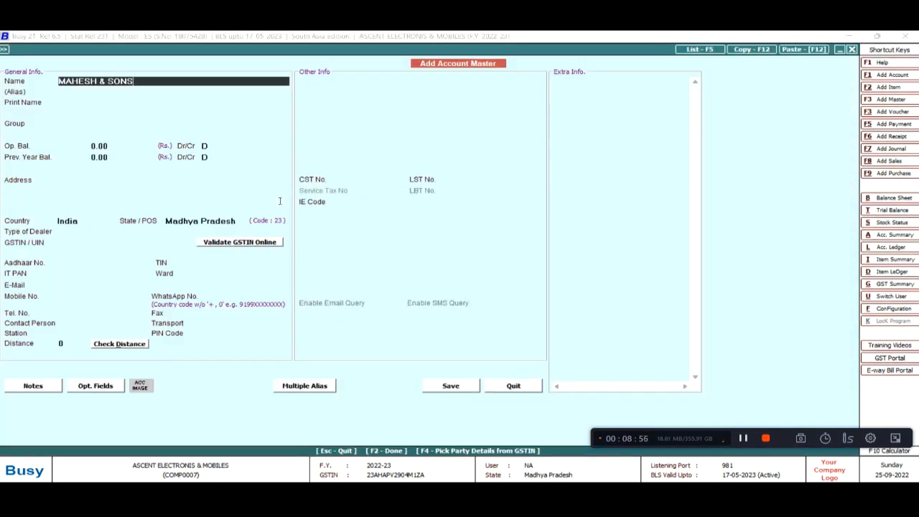
key("Return")
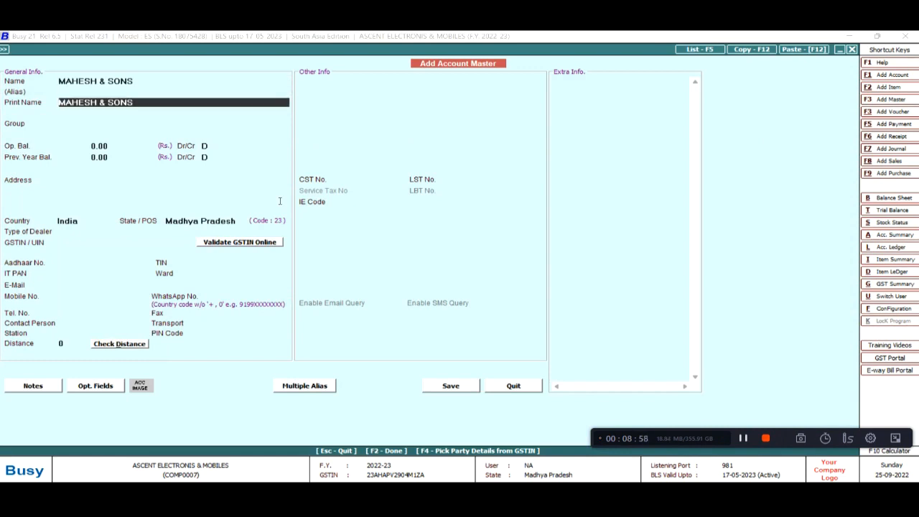
key("Return")
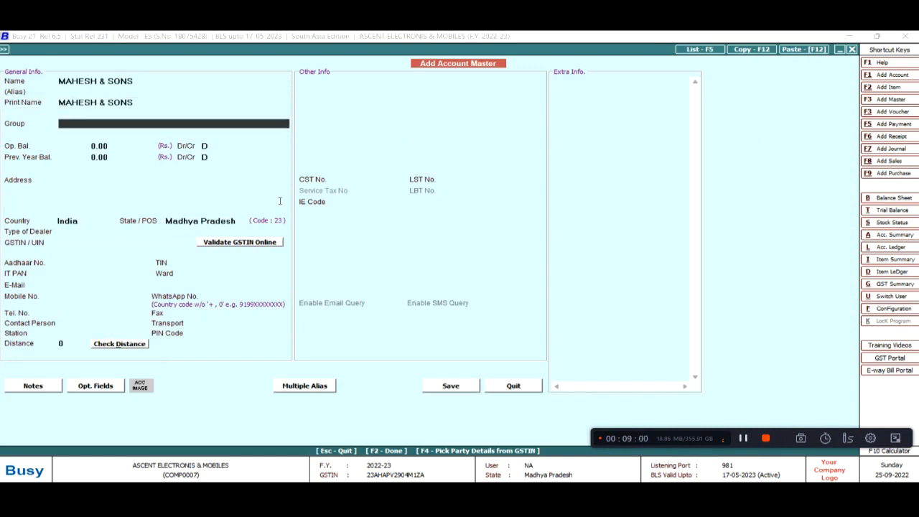
type("SUN")
key("Return")
key("Return")
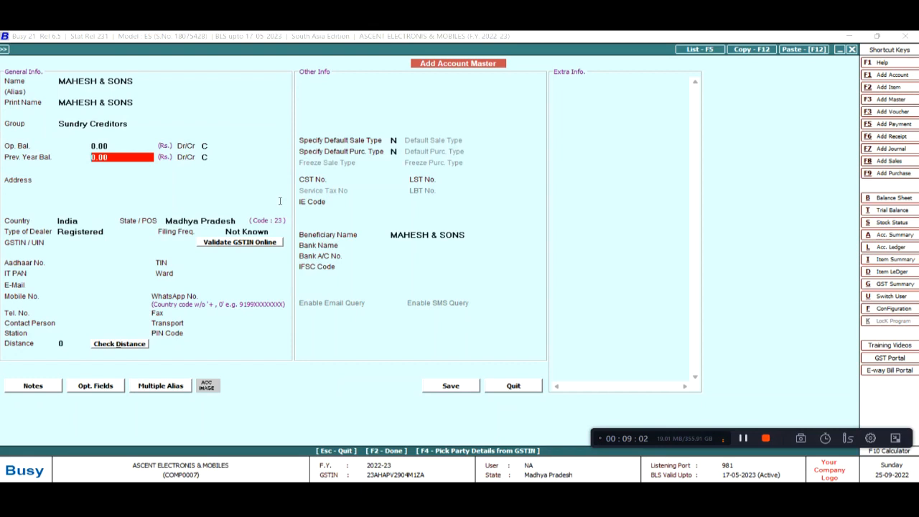
key("Return")
key("Return")
key("Return")
key("Return")
key("Return")
key("Return")
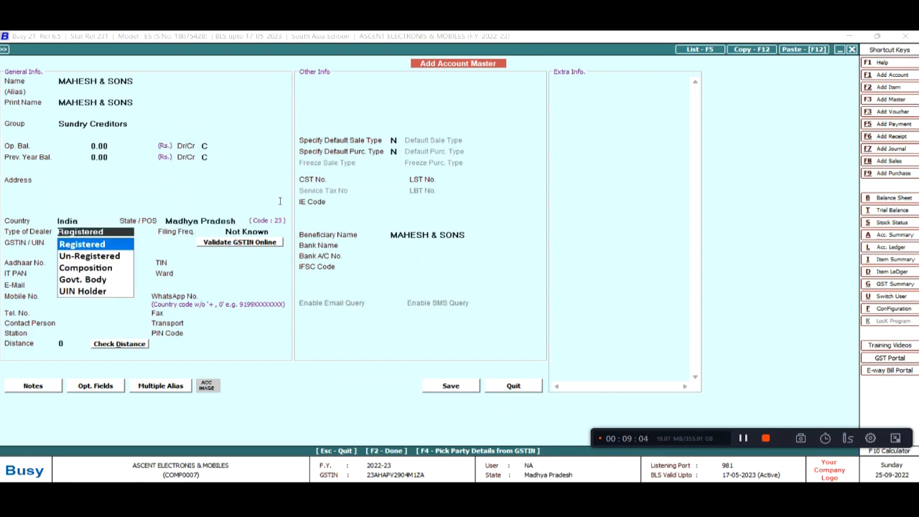
key("Return")
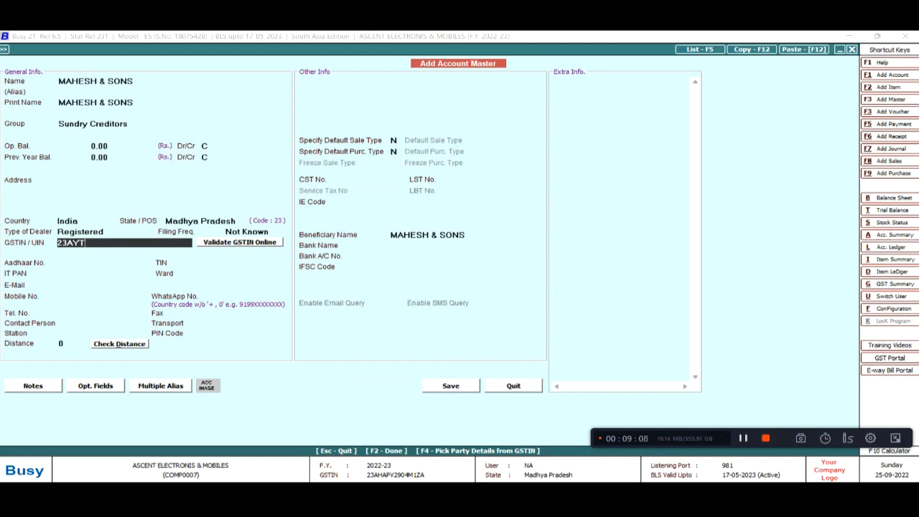
Enter and correct the supplier's GSTIN, then save the registered-dealer account
key("Return")
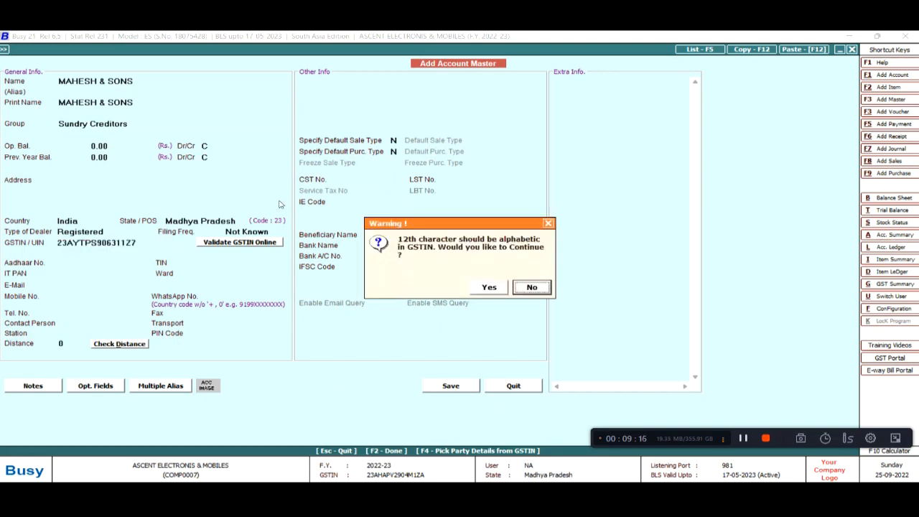
key("Return")
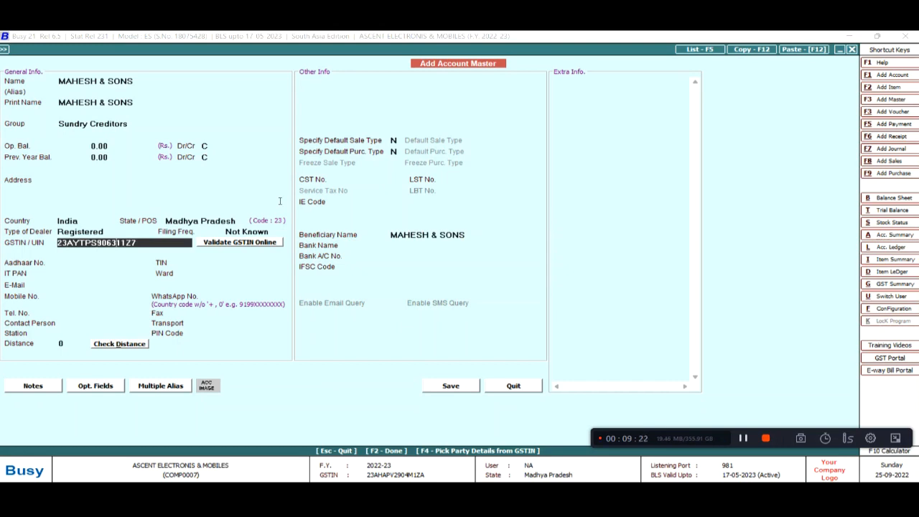
type("Q")
key("Return")
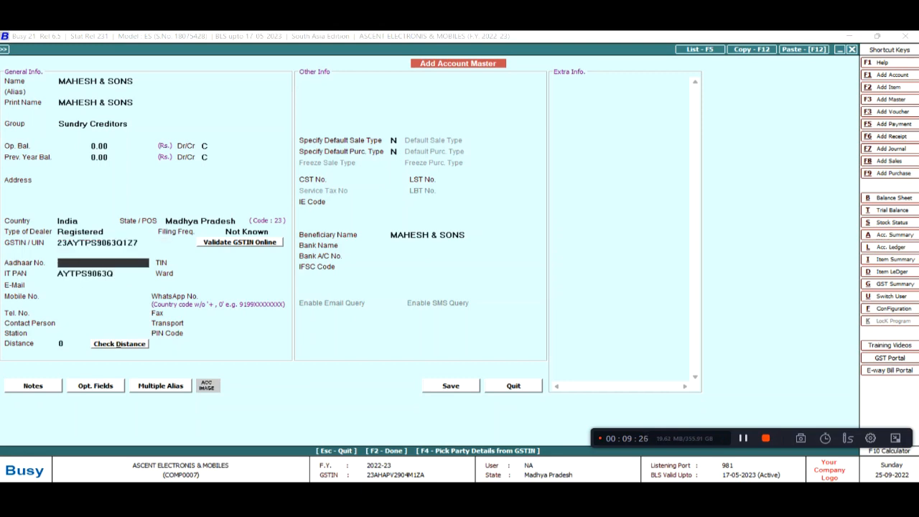
key("F2")
key("Return")
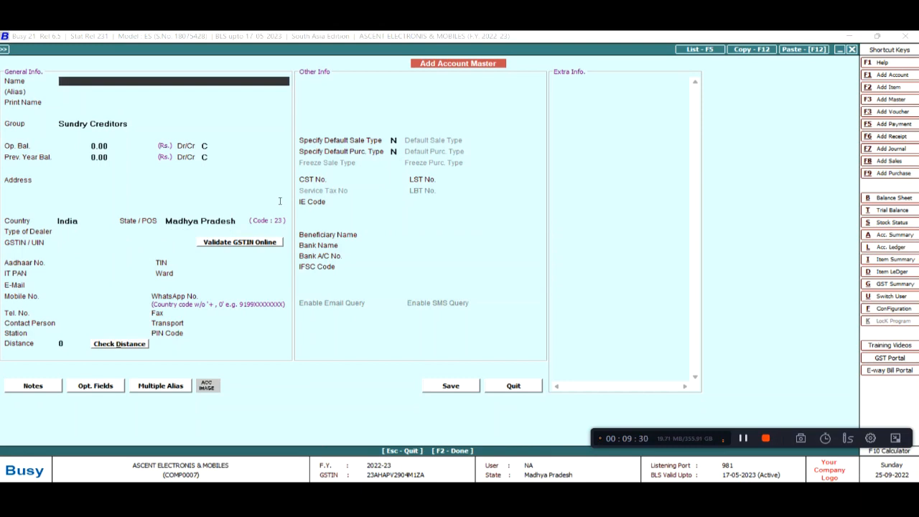
key("Escape")
key("Right")
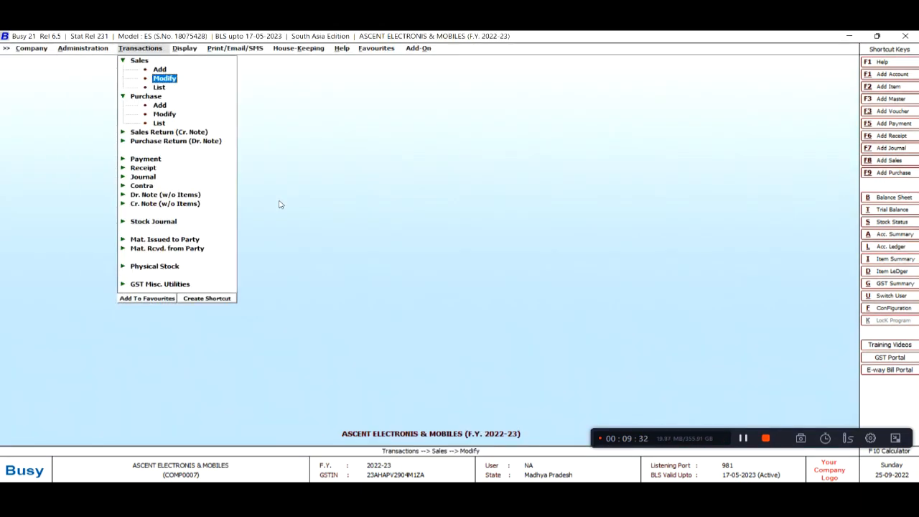
Start a purchase voucher numbered 12452 with purchase type L/GST-TaxIncl
key("Left")
key("Down")
key("Down")
key("Return")
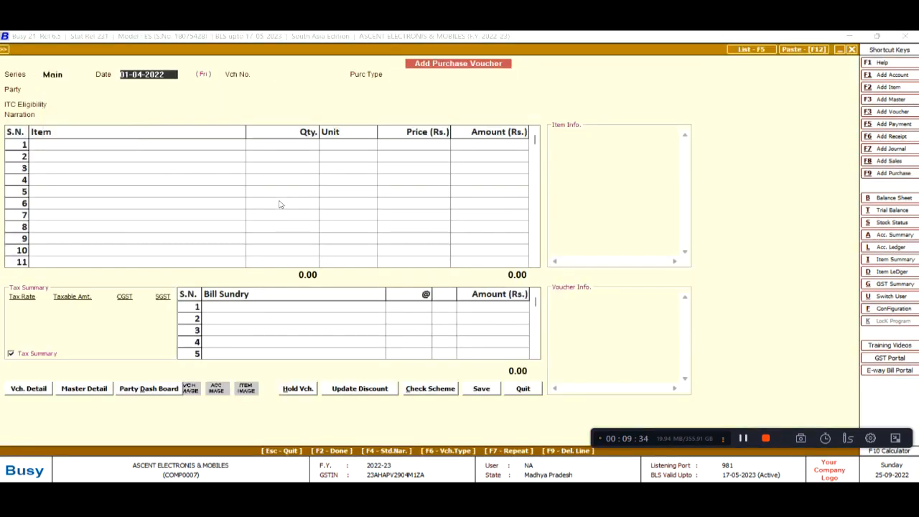
key("alt+Tab")
key("alt+Tab")
key("Return")
key("alt+Tab")
key("alt+Tab")
type("12452")
key("Return")
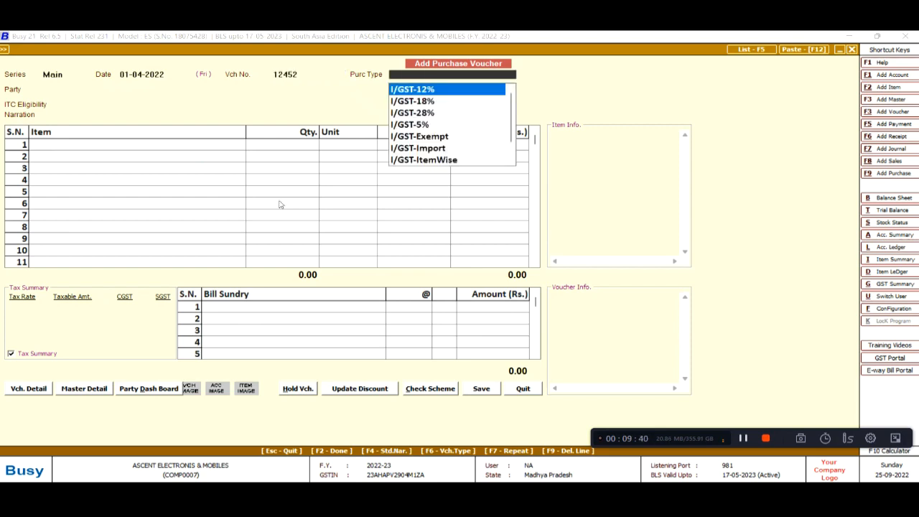
type("L")
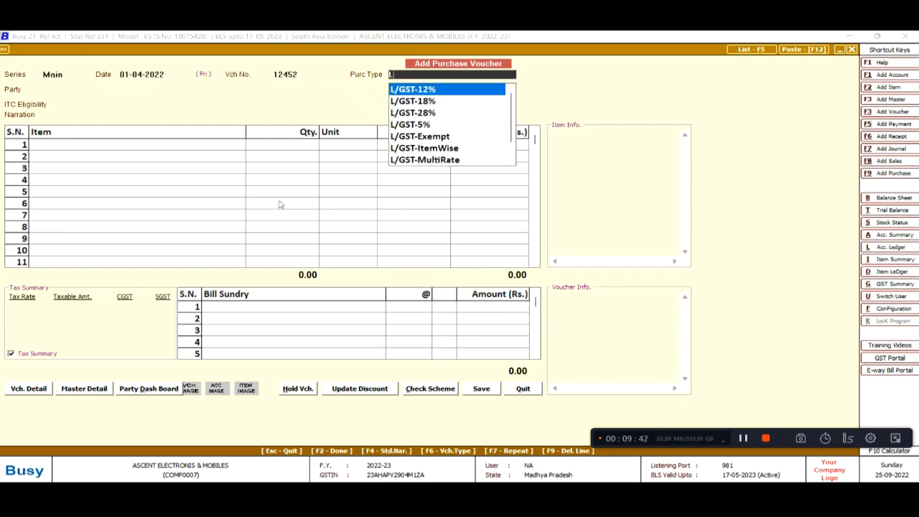
key("Down")
key("Down")
key("Down")
key("Down")
key("Down")
key("Down")
key("Down")
key("Down")
key("Down")
key("Down")
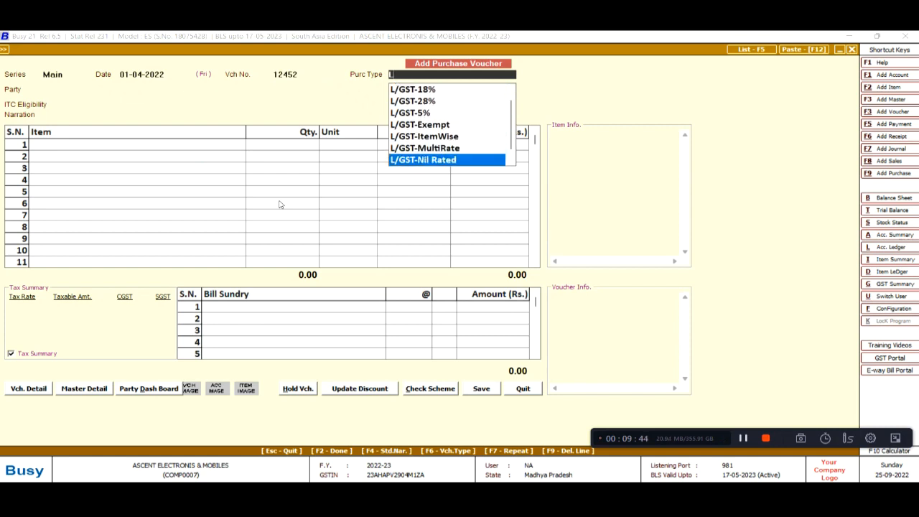
key("Down")
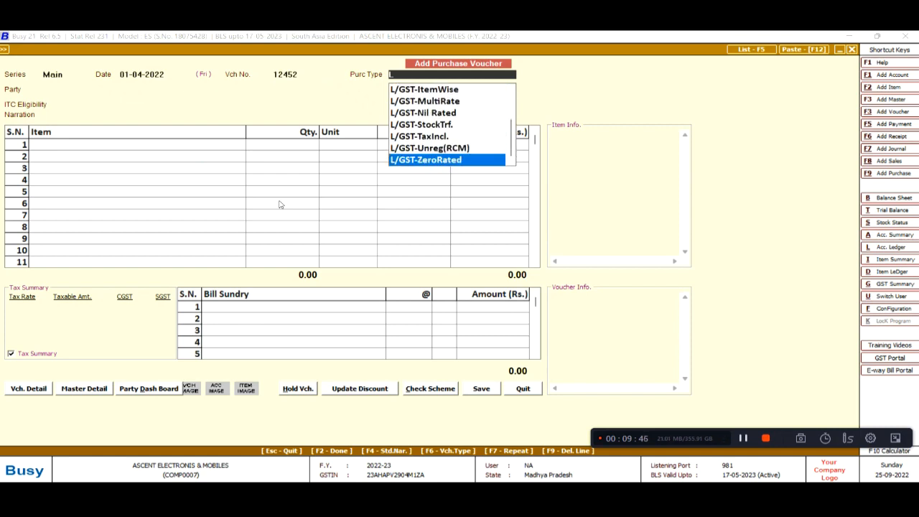
key("Up")
key("Up")
key("Return")
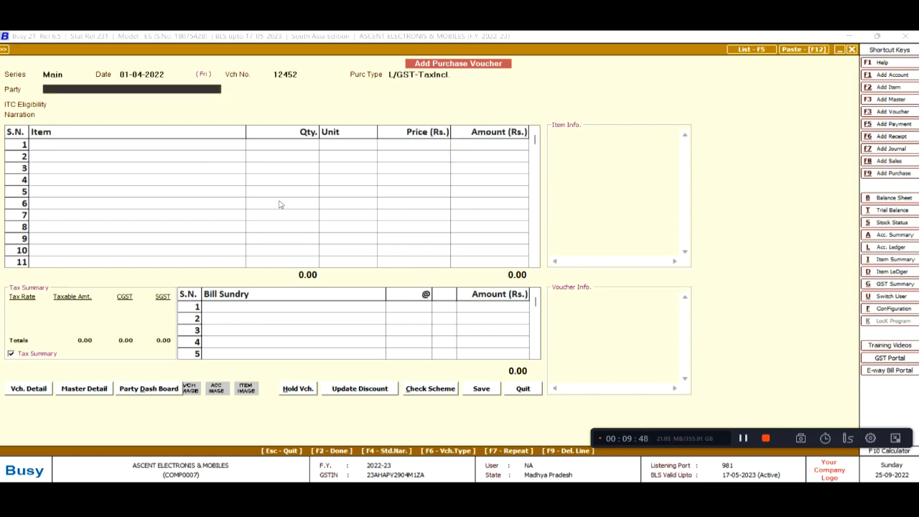
Set party MAHESH & SONS and add WASHING MACHINE with quantity 3
key("Return")
key("Down")
key("Down")
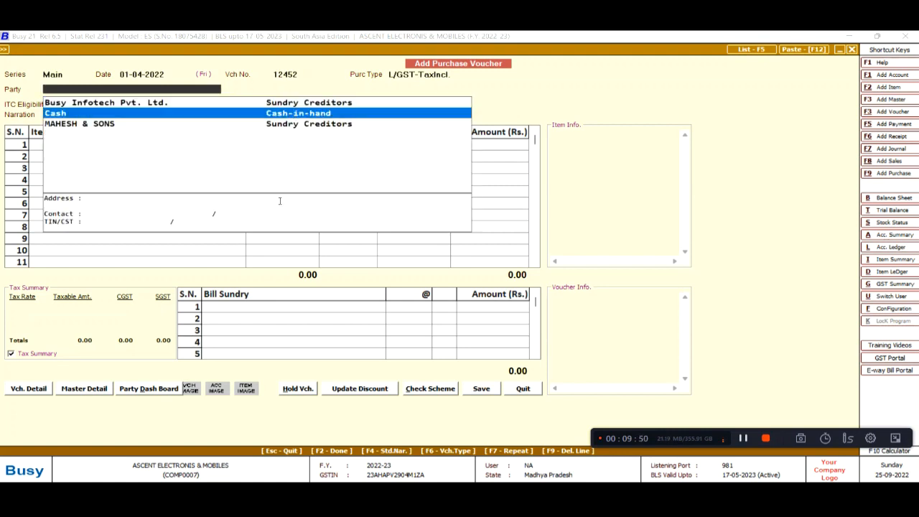
key("Return")
key("Return")
key("alt+Tab")
key("alt+Tab")
key("alt+Tab")
key("alt+Tab")
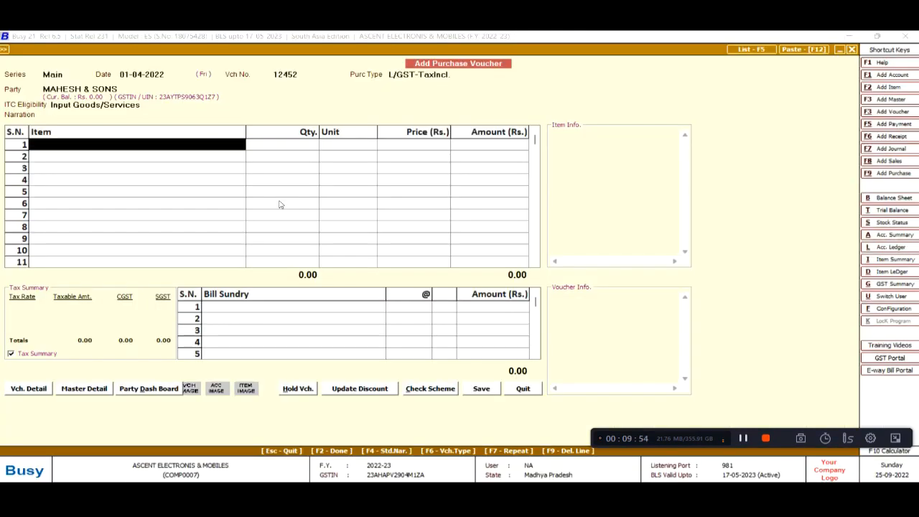
key("Return")
key("Return")
key("alt+Tab")
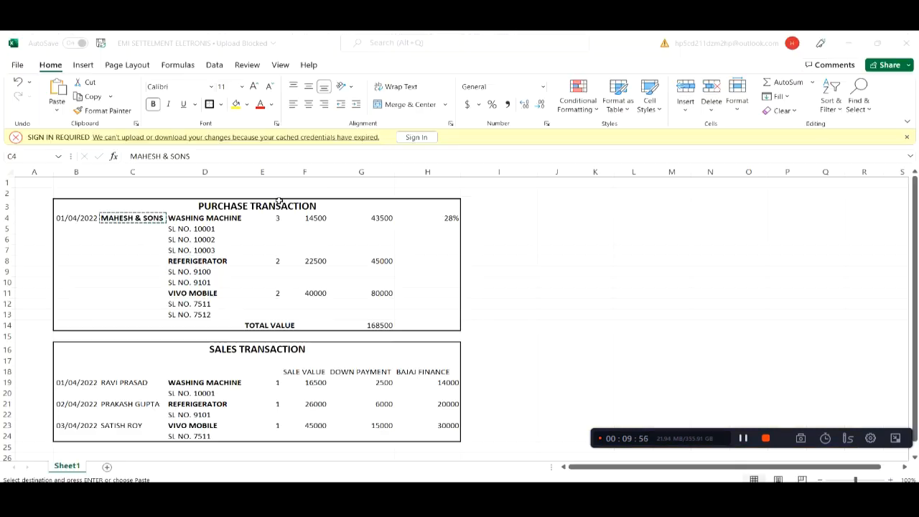
key("alt+Tab")
type("3")
key("Return")
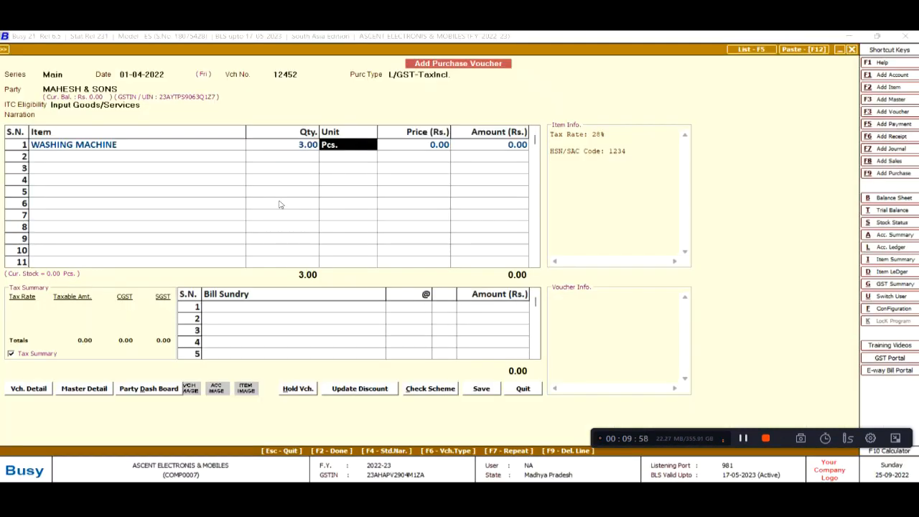
key("Return")
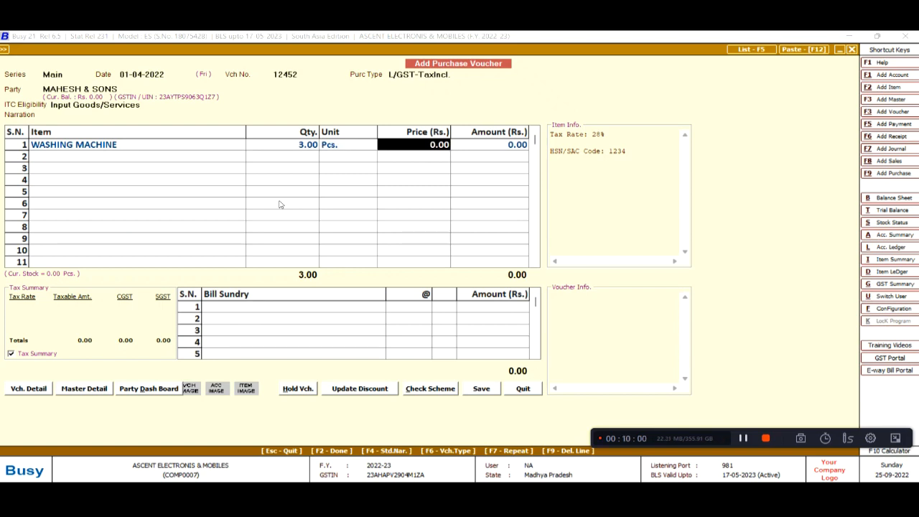
Bring up the Configuration Type list from the purchase voucher
key("Left")
key("Left")
key("Left")
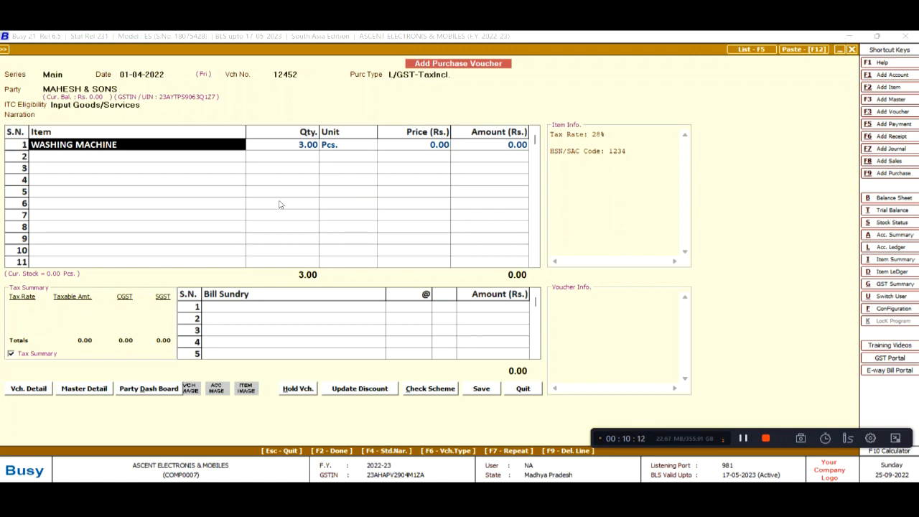
key("alt+f")
key("Escape")
key("alt+f")
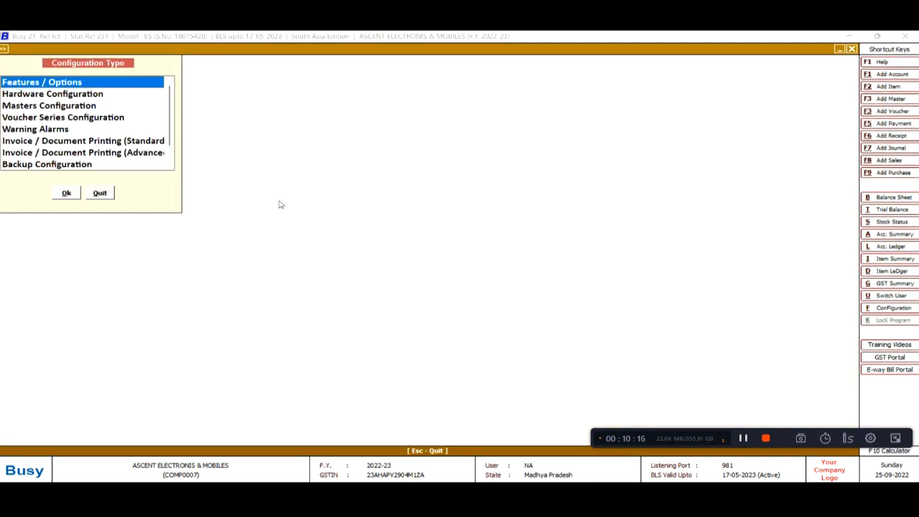
Enable Serial No.-wise Details under Features / Options > Inventory and save the settings
key("Escape")
key("alt+f")
key("Return")
key("Down")
key("Down")
key("Down")
key("Down")
key("Up")
key("Return")
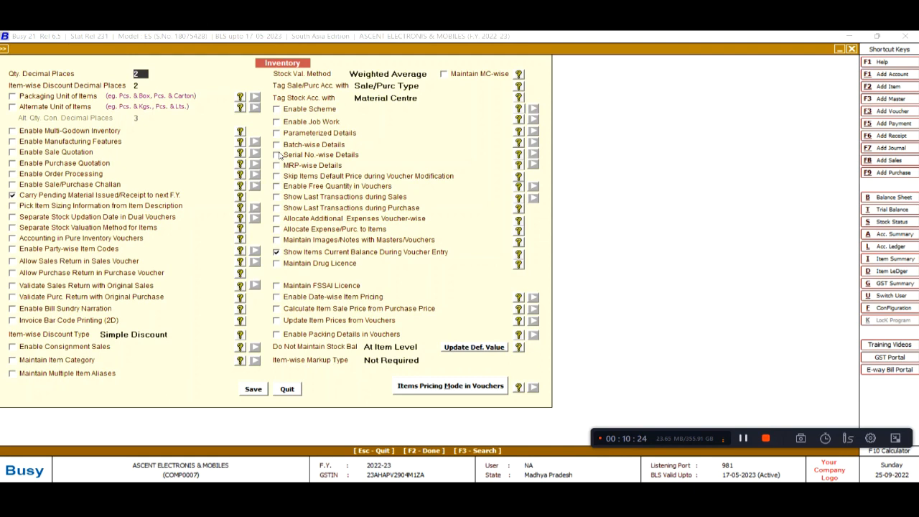
left_click(278, 155)
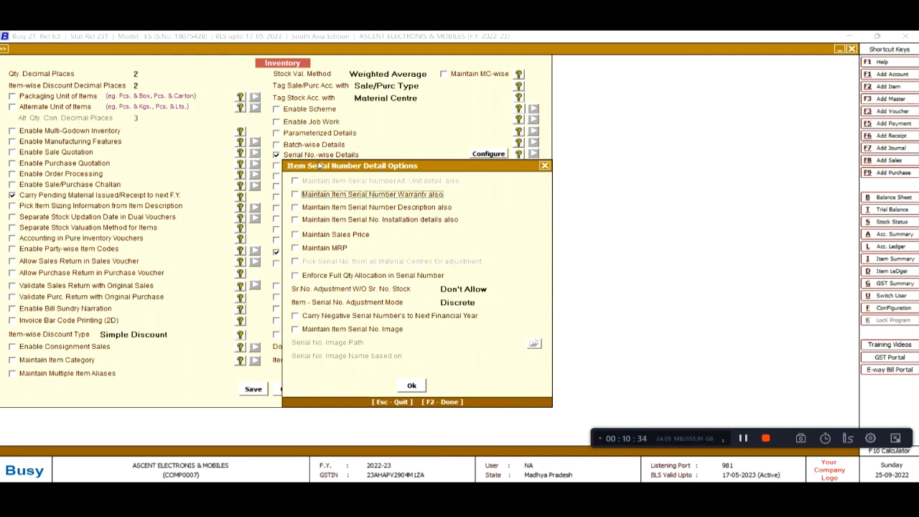
key("Escape")
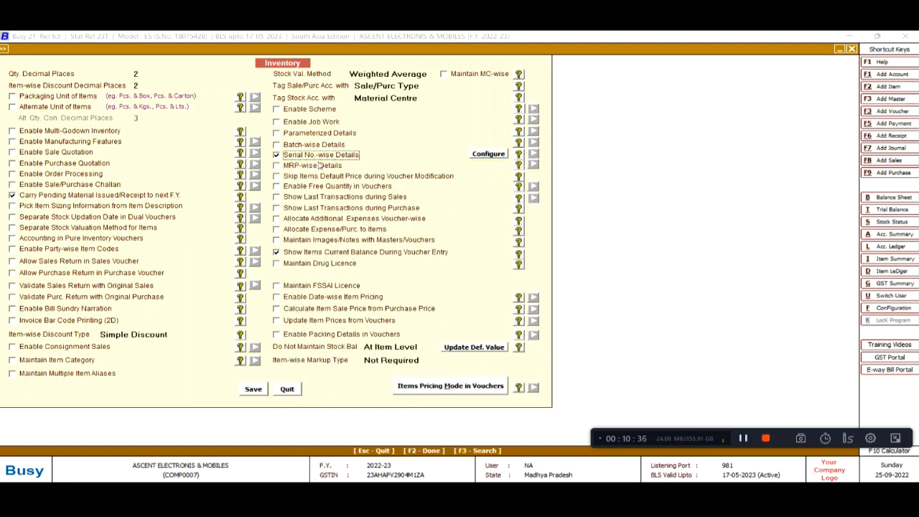
key("Escape")
key("Return")
key("Escape")
key("Escape")
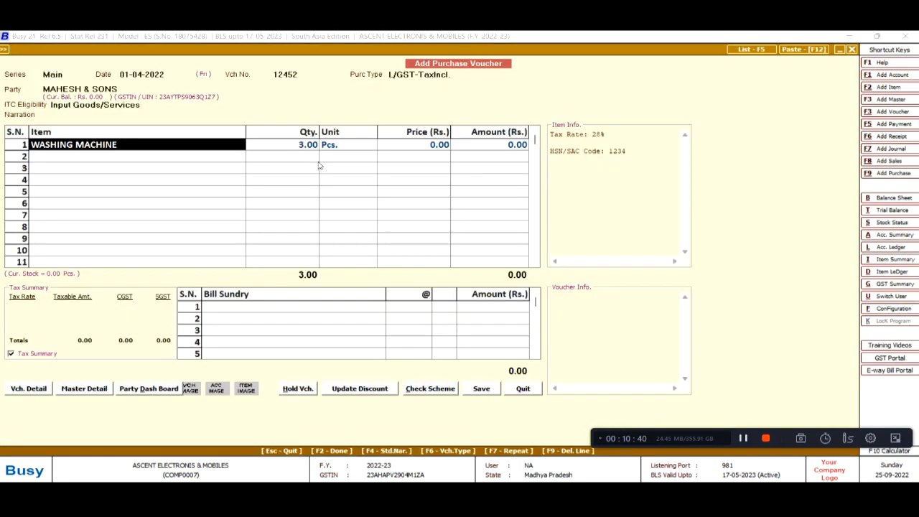
Open the WASHING MACHINE item master, close it unchanged, and step across row 1 back to the item cell
key("alt+m")
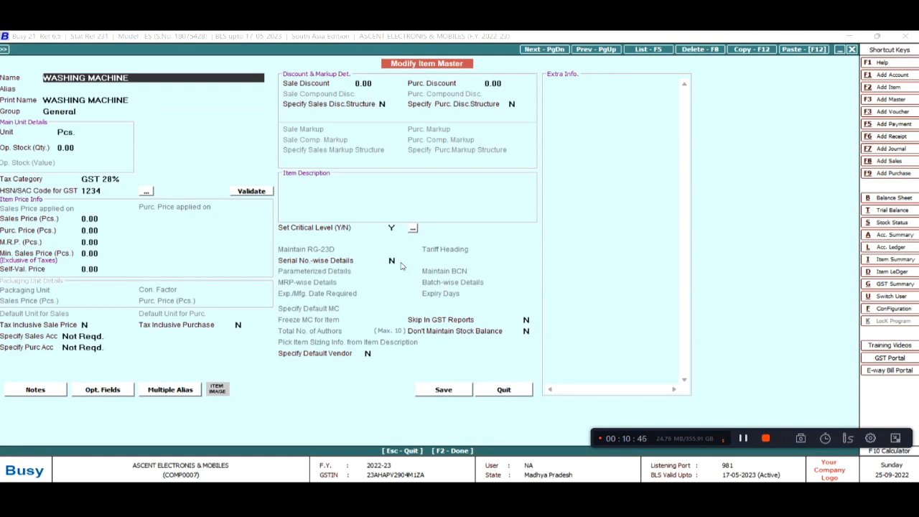
key("Escape")
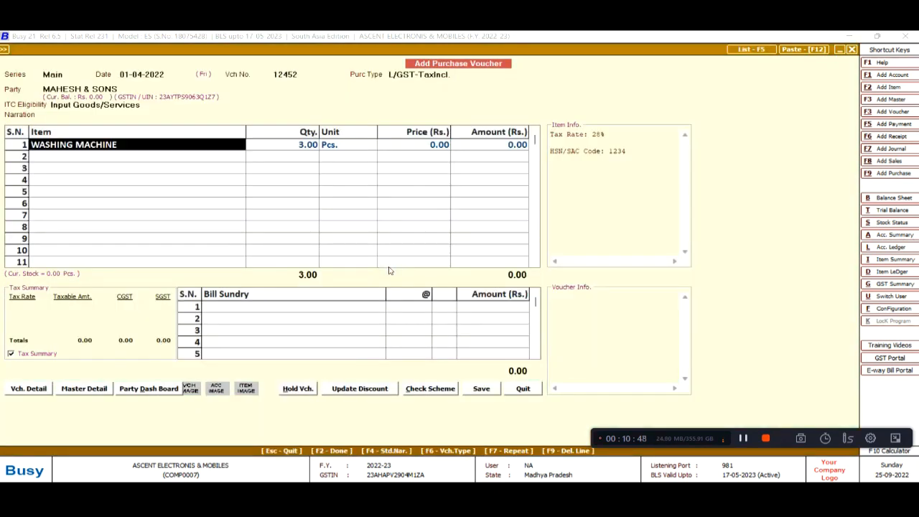
key("Return")
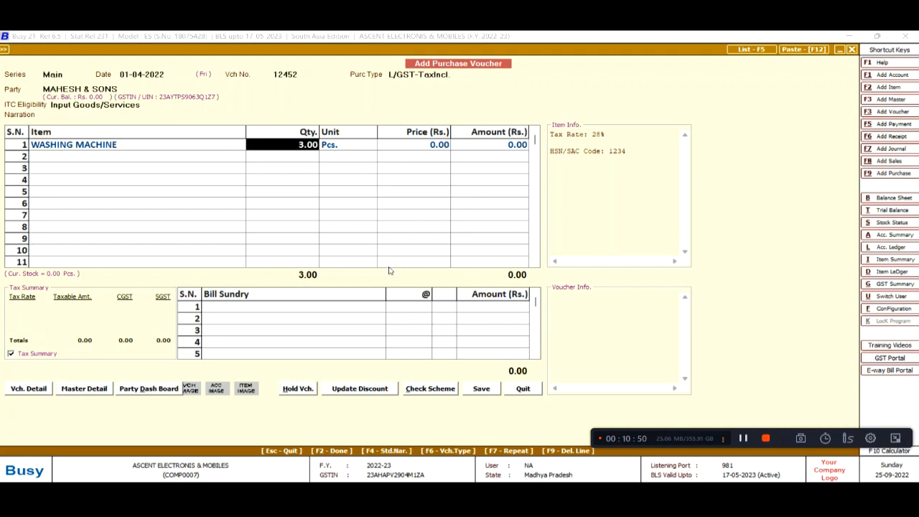
key("Return")
key("Return")
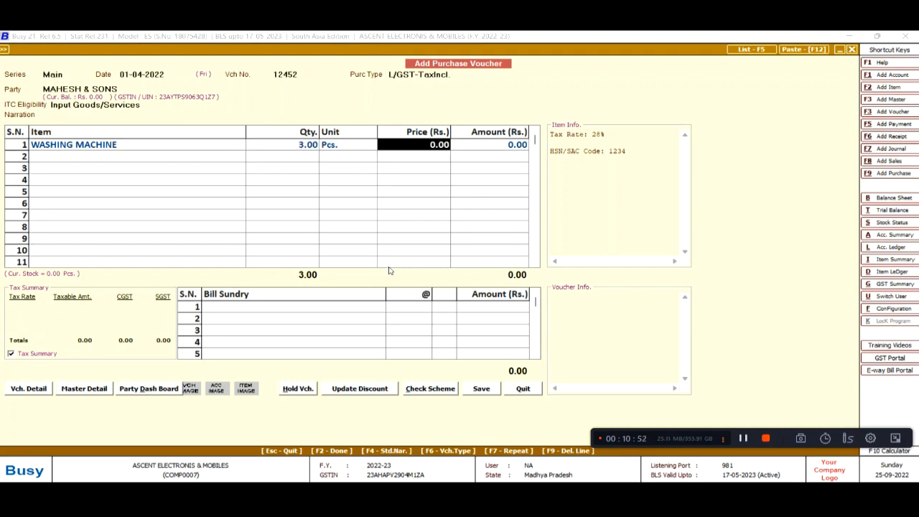
key("Escape")
key("Return")
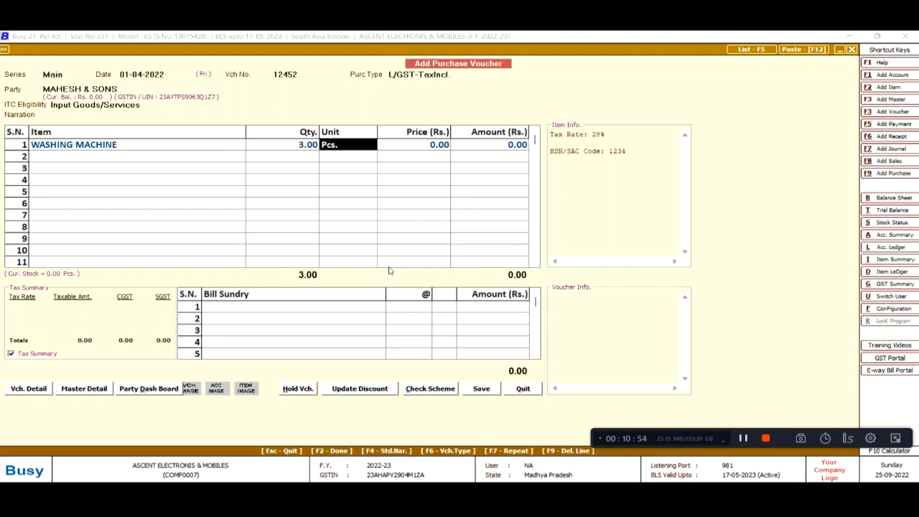
key("Escape")
key("Escape")
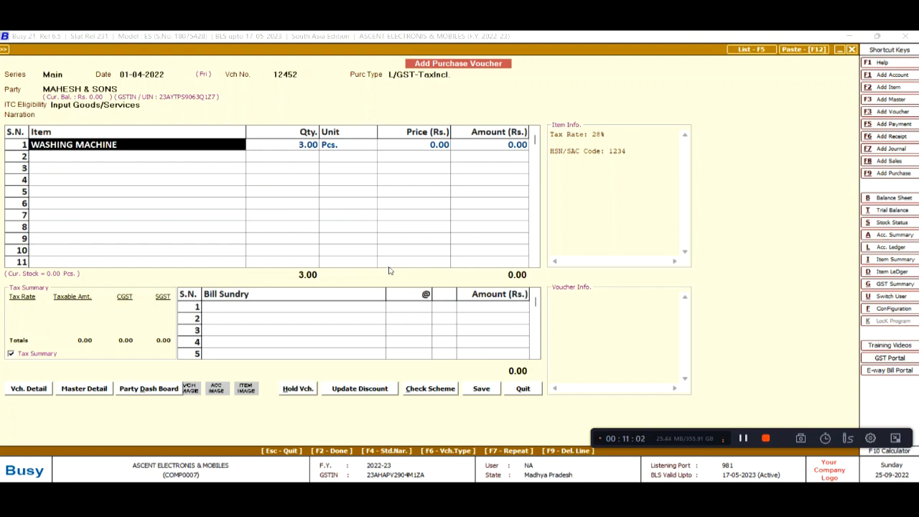
Set WASHING MACHINE's Serial No.-wise Details to Y with Manual Numbering and save the item
key("ctrl+Return")
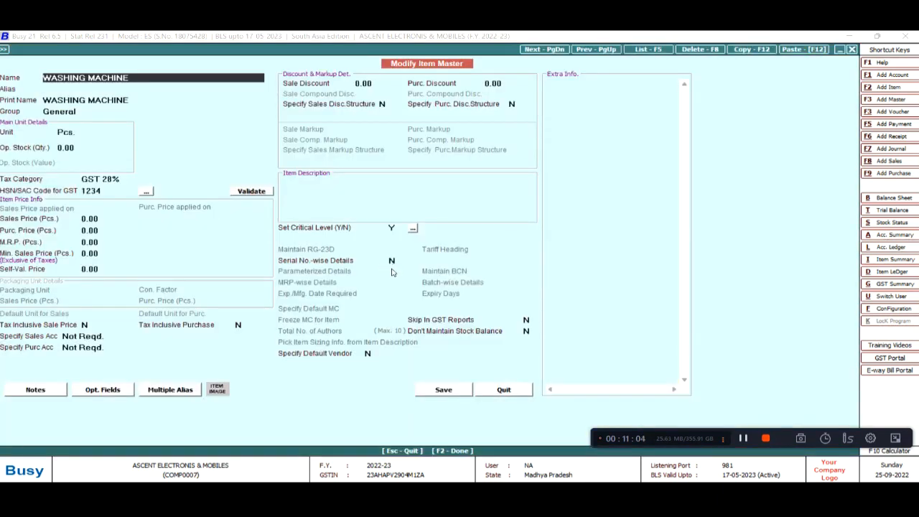
left_click(395, 262)
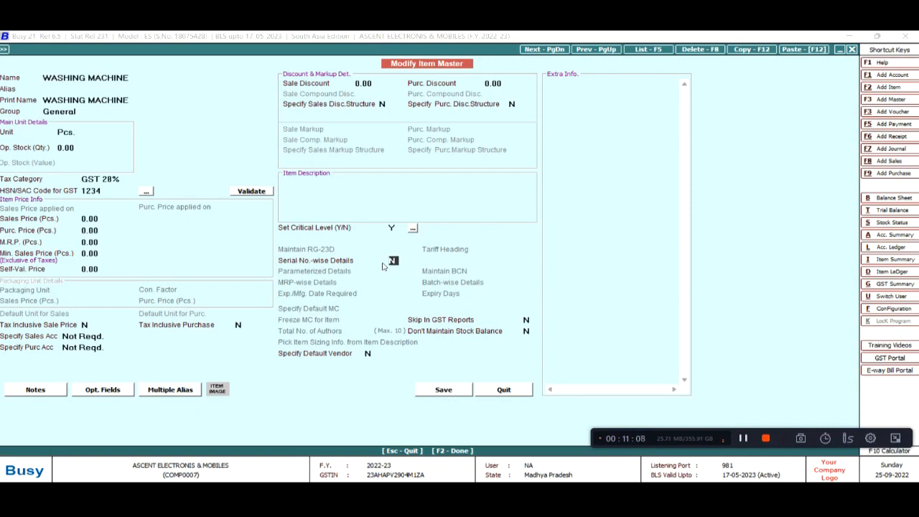
type("Y")
key("Return")
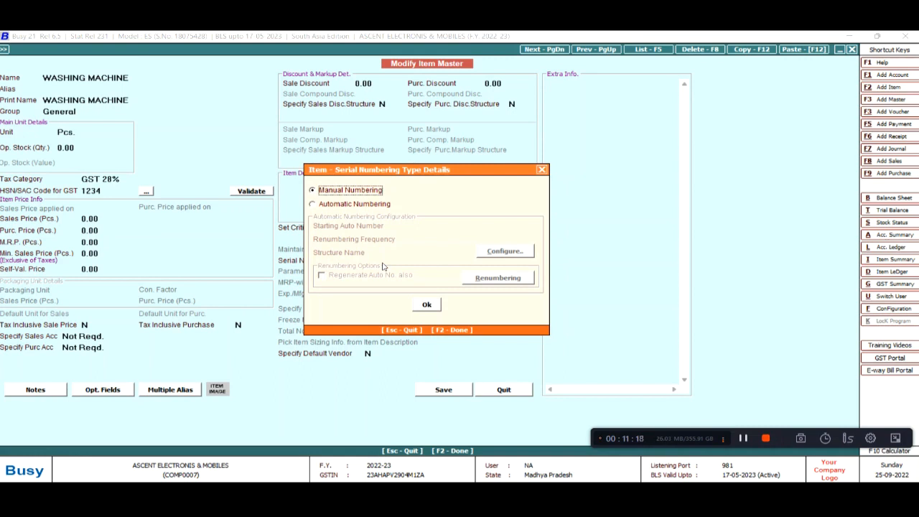
key("F2")
key("F2")
key("Return")
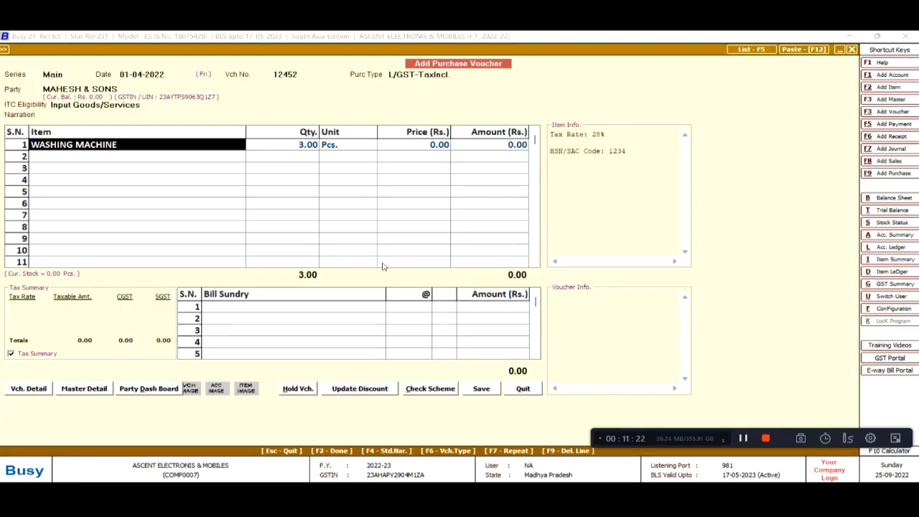
Discard the unsaved purchase voucher and return to the main menu
key("Return")
key("Return")
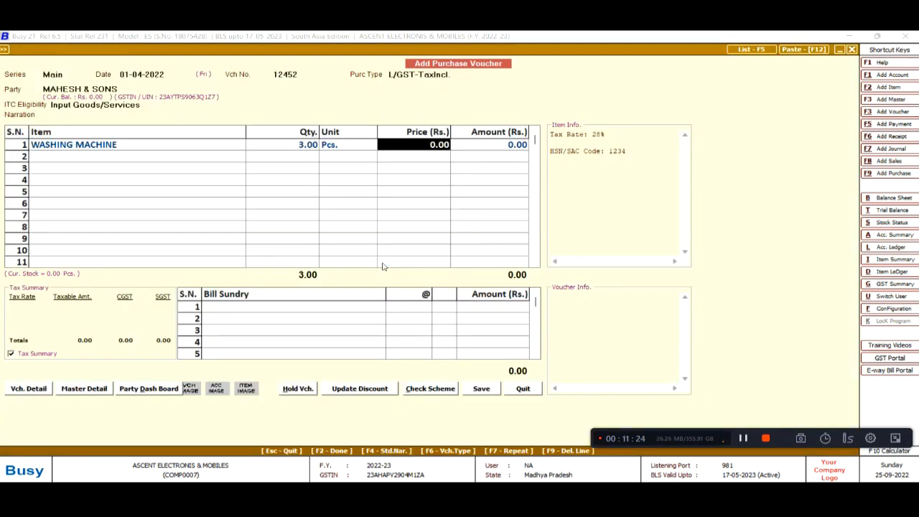
key("shift+Tab")
key("shift+Tab")
key("Escape")
key("Escape")
key("shift+Tab")
key("Escape")
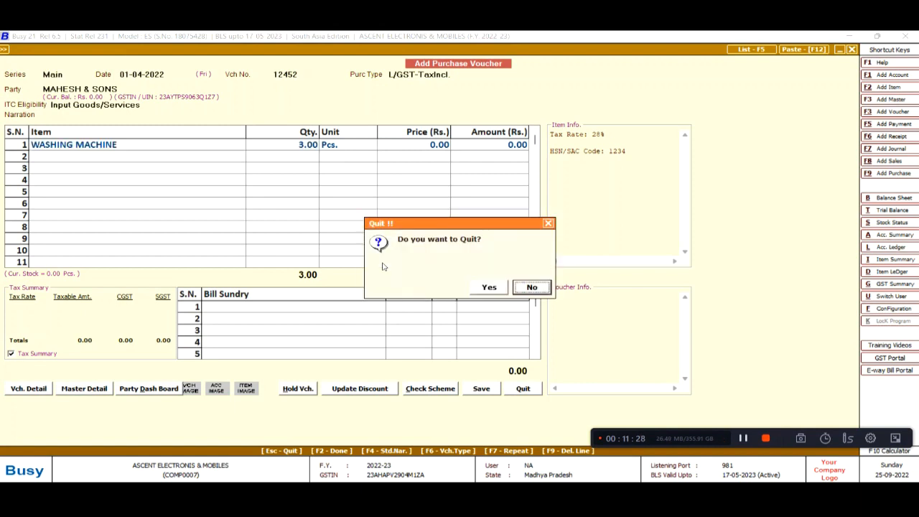
key("Left")
key("Return")
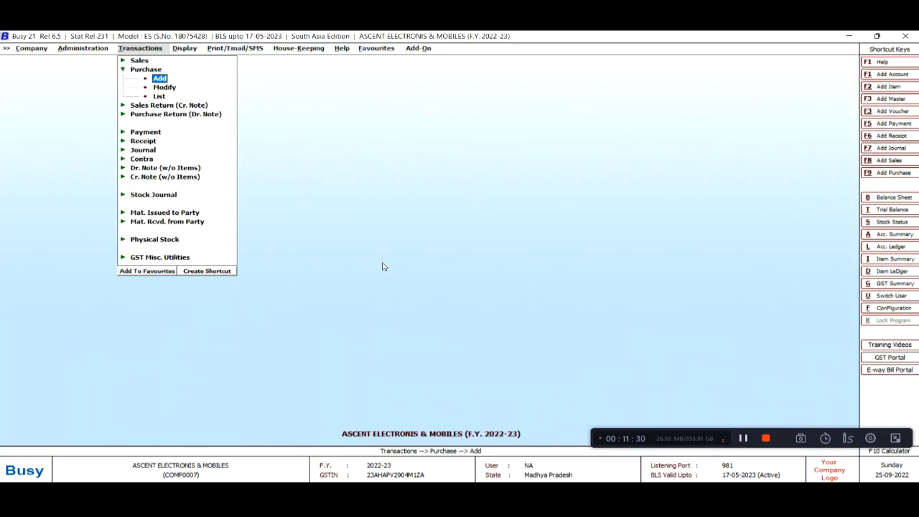
Go to Administration > Masters > Item > Modify and open the VIVO MOBILE item master
key("Left")
key("Down")
key("Up")
key("Return")
key("Down")
key("Down")
key("Down")
key("Return")
key("Down")
key("Return")
key("Down")
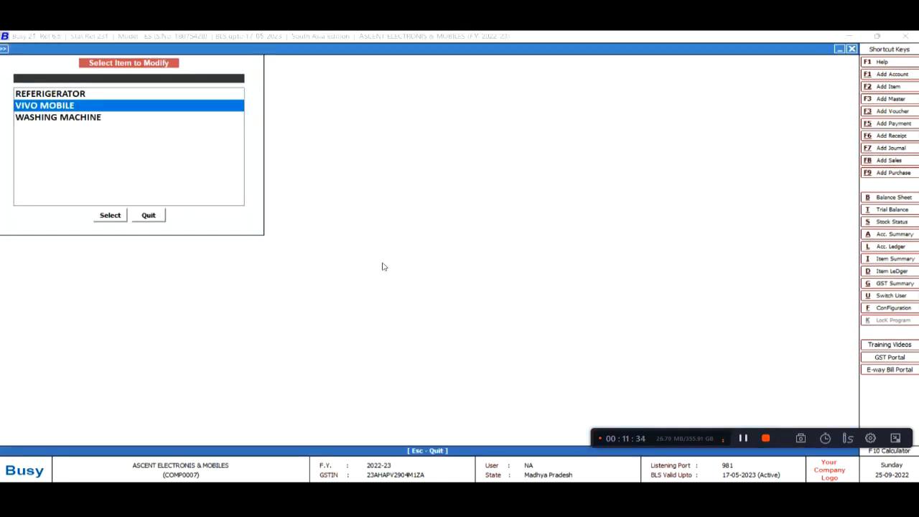
key("Return")
key("Return")
key("Return")
key("Return")
key("Return")
key("Return")
key("Return")
key("Return")
Switch Serial No.-wise Details on for VIVO MOBILE and save the item
key("Return")
key("Return")
key("Return")
key("Return")
key("Return")
key("Return")
key("Return")
key("Return")
type("N")
key("Return")
key("Return")
key("Up")
type("Y")
key("Return")
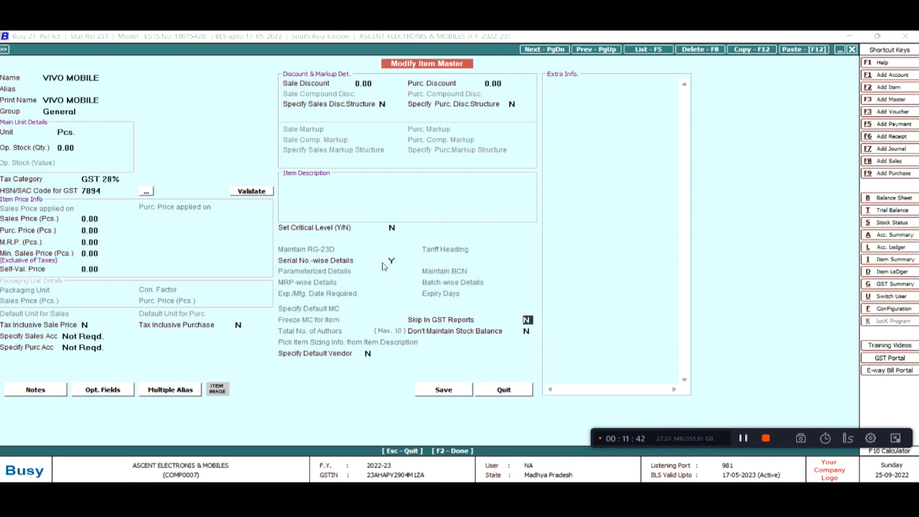
key("F2")
key("Return")
key("Down")
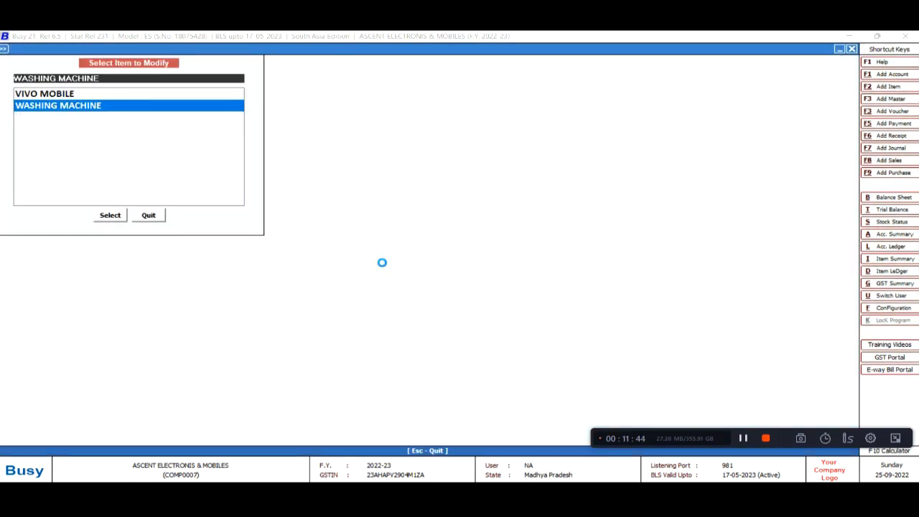
key("Escape")
Pick REFERIGERATOR from the item list, check its serial-number tracking, and save it
key("Return")
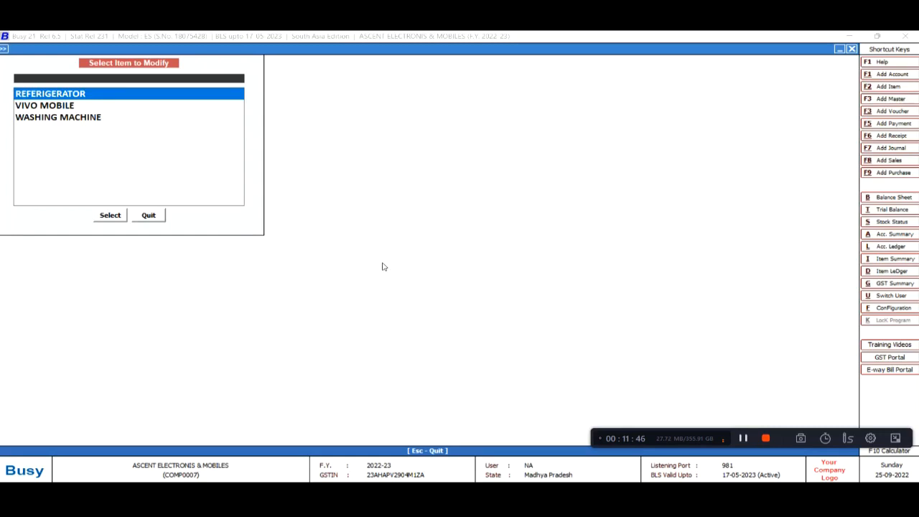
key("Down")
key("Down")
key("Return")
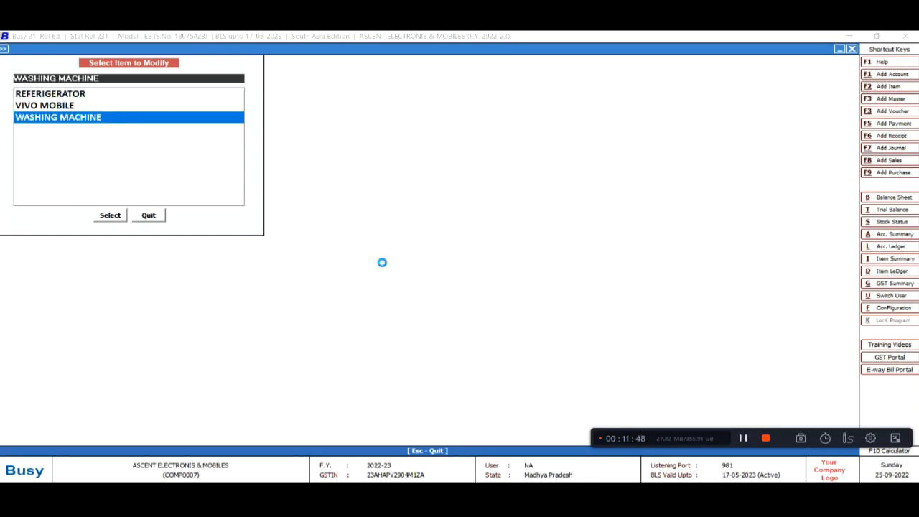
key("Escape")
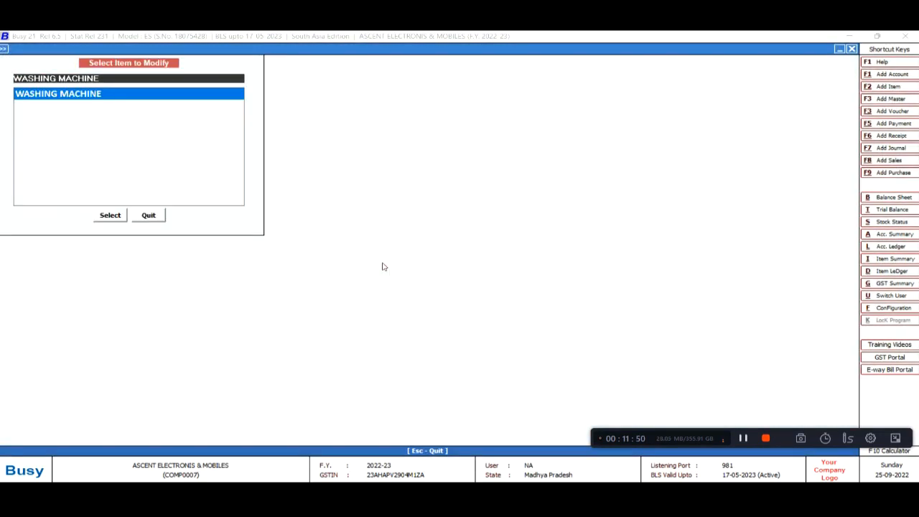
key("Escape")
key("Return")
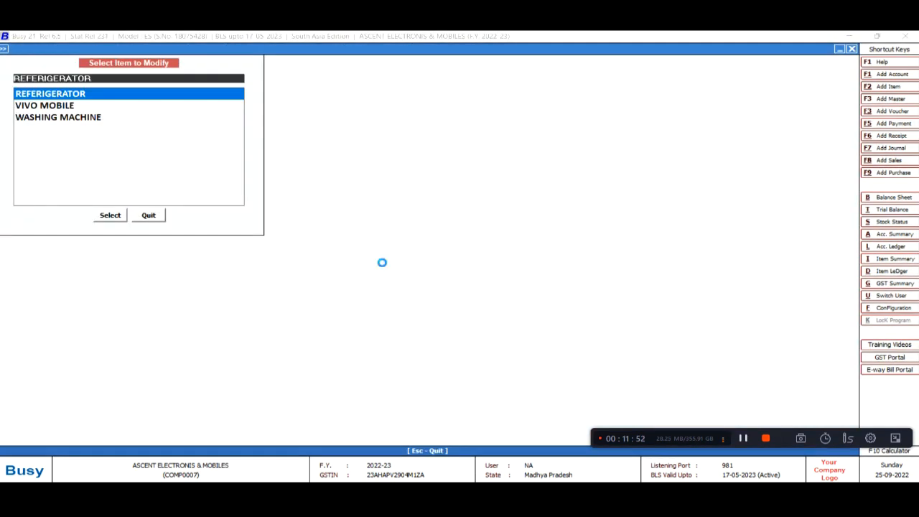
key("Return")
key("Return")
key("Return")
key("Return")
key("Return")
key("Return")
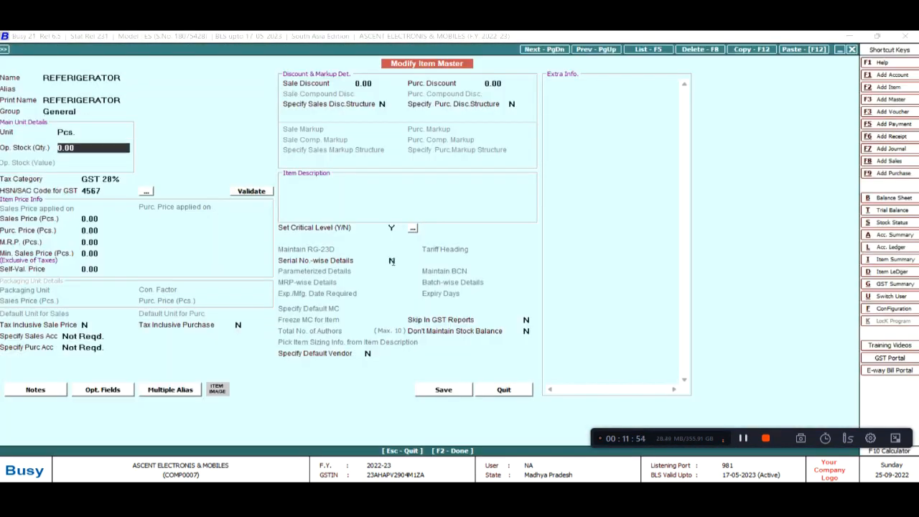
left_click(391, 261)
key("F2")
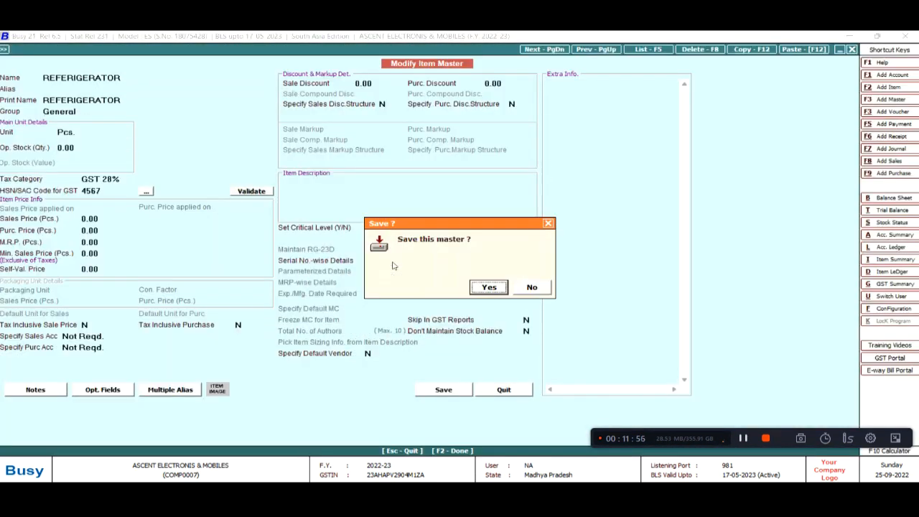
key("Return")
Start a new purchase voucher from Transactions > Purchase > Add
key("Escape")
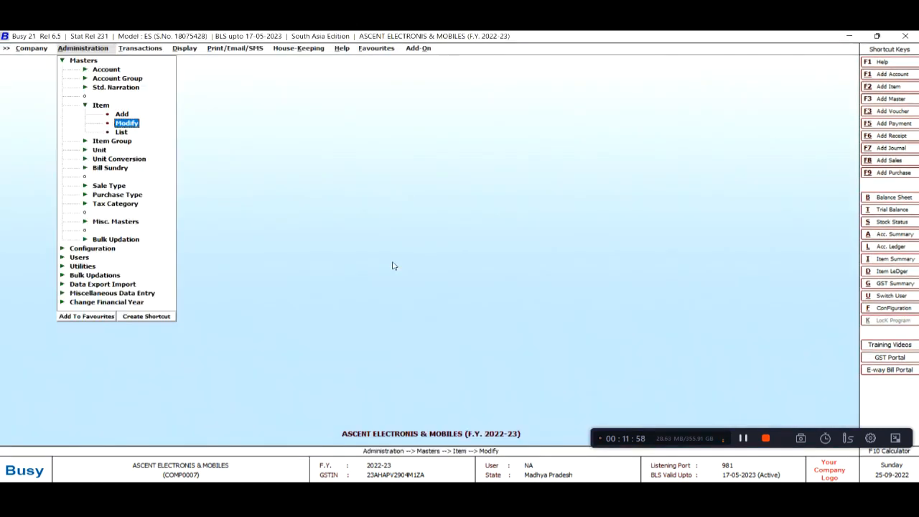
key("Right")
key("Return")
Set voucher number 1452 and purchase type L/GST-TaxIncl
key("Return")
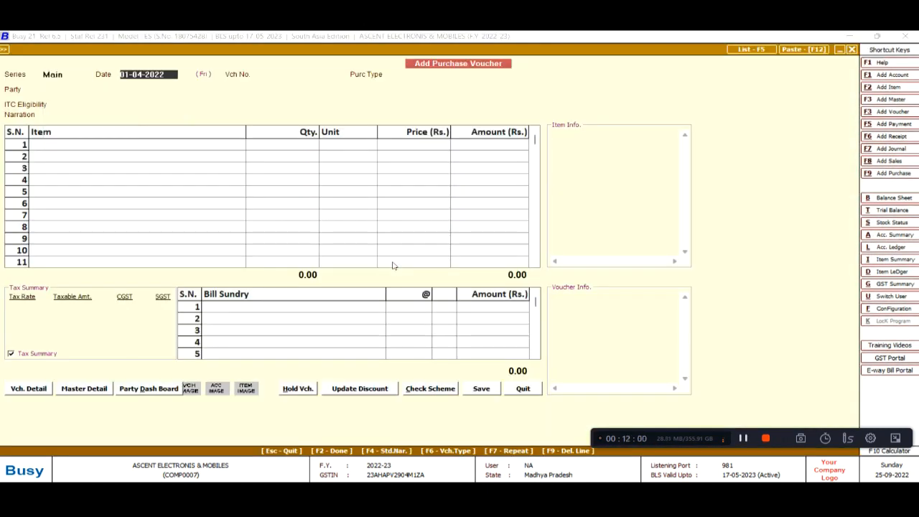
key("Return")
type("1452")
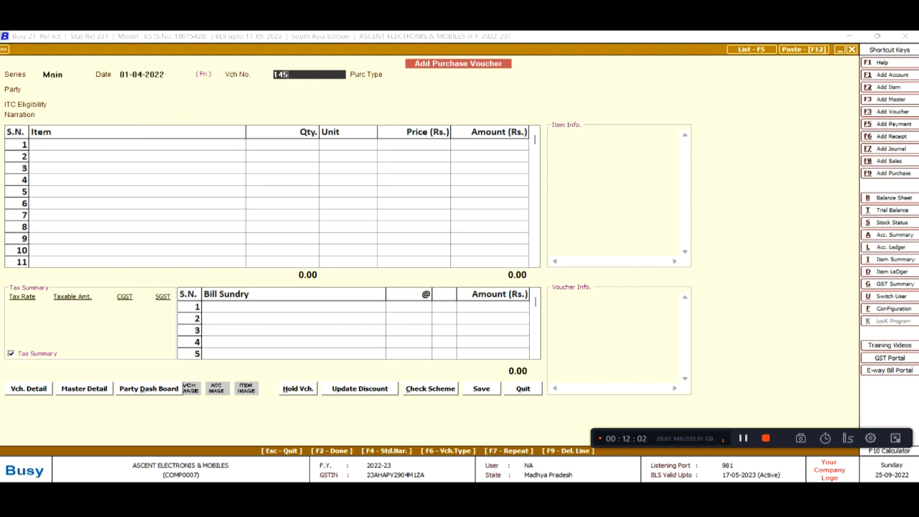
key("Return")
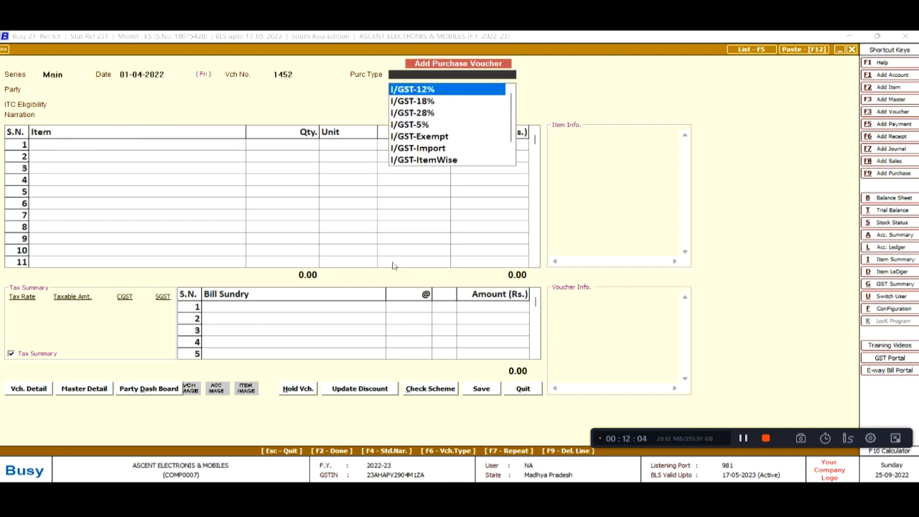
type("L")
key("Down")
key("Down")
key("Down")
key("Down")
key("Down")
key("Down")
key("Down")
key("Down")
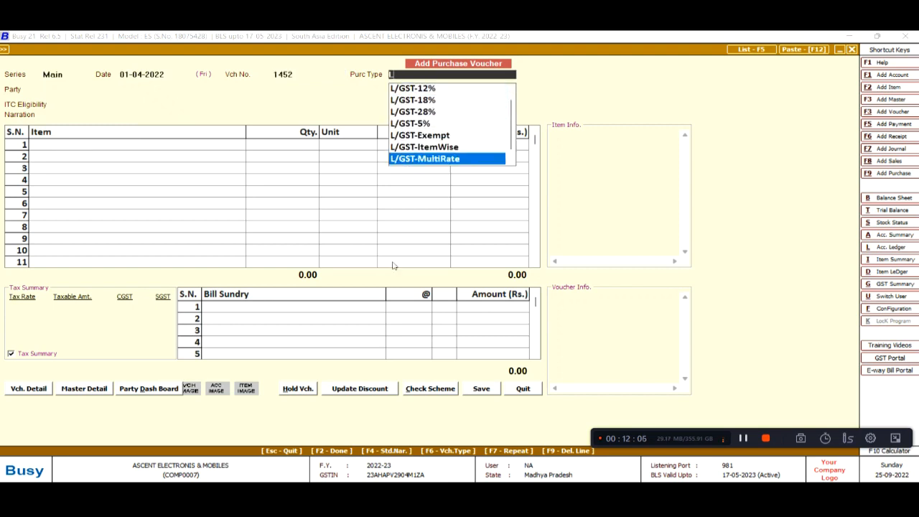
key("Down")
key("Return")
Choose MAHESH & SONS as party and add WASHING MACHINE with quantity 3
key("Down")
key("Down")
key("Return")
key("Return")
key("Return")
key("Down")
key("Down")
key("Up")
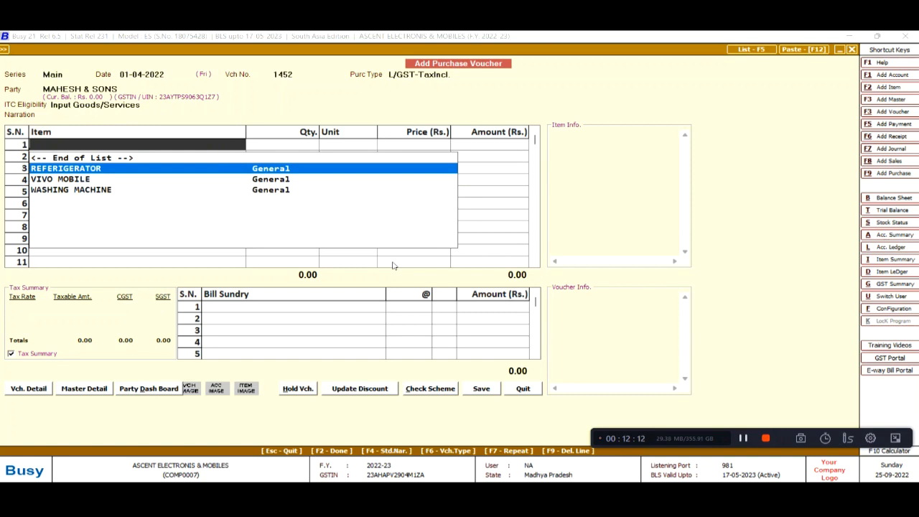
key("alt+Tab")
key("alt+Tab")
key("Down")
key("Down")
key("Return")
type("3")
key("Return")
key("Return")
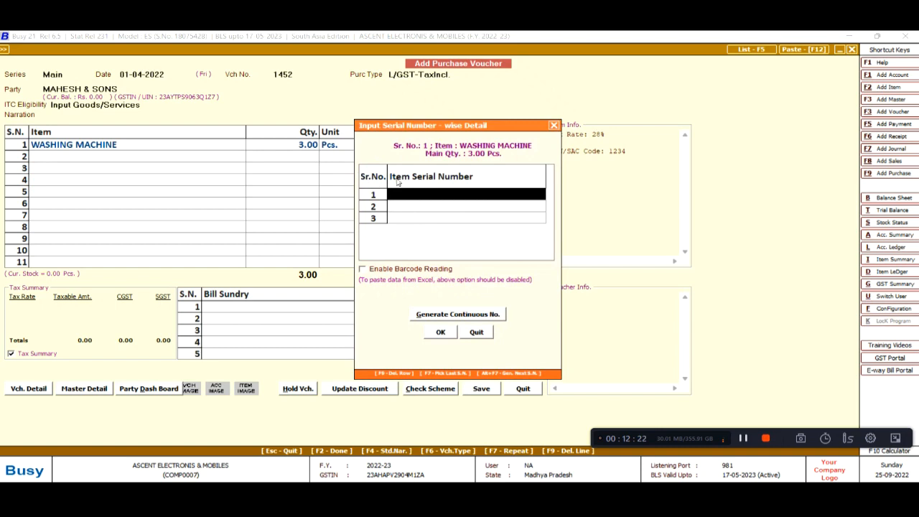
Enter washing machine serials 10001 to 10003 using Generate Continuous No., checking them against Excel
key("alt+Tab")
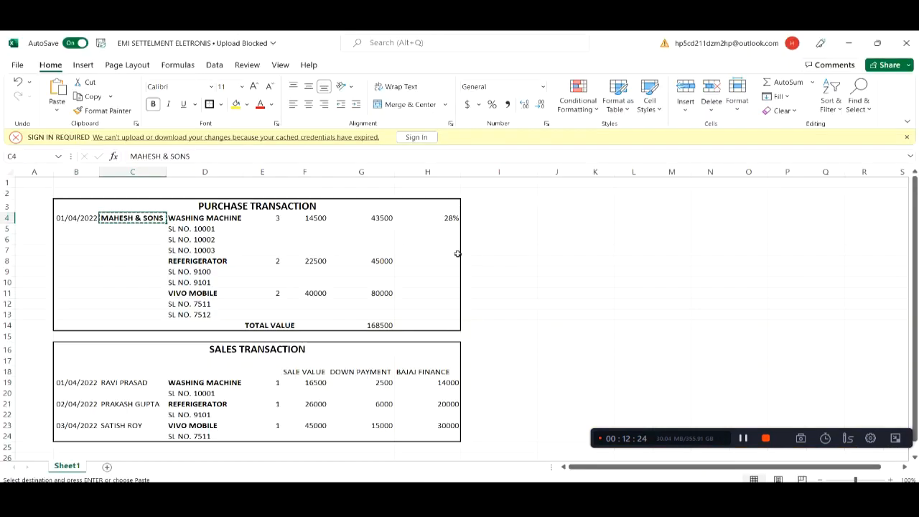
key("alt+Tab")
type("10001")
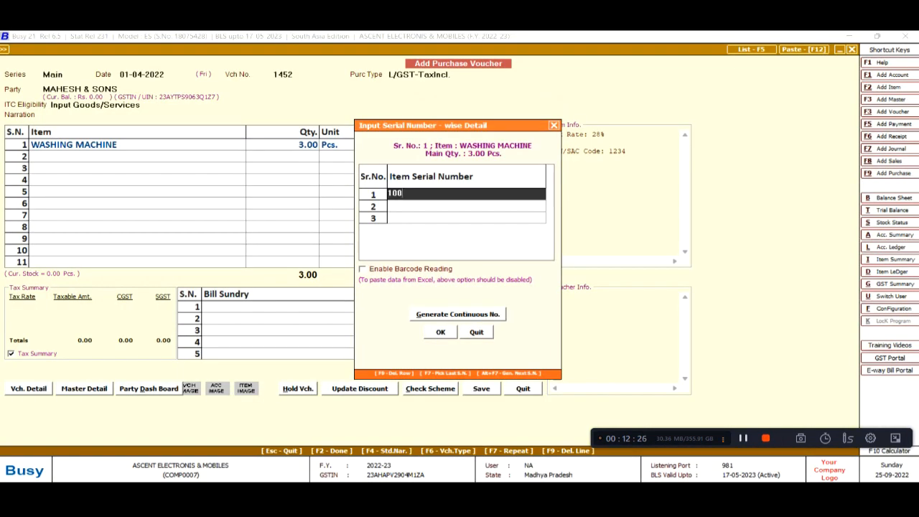
key("alt+Tab")
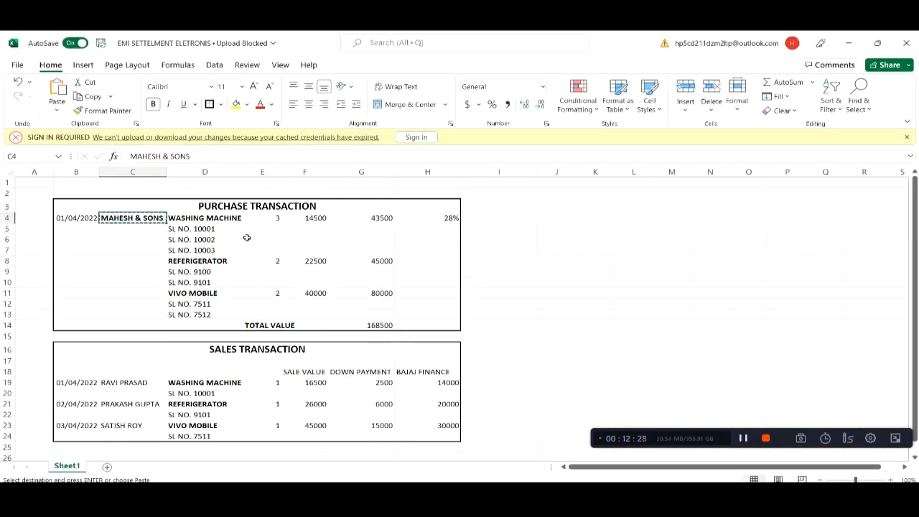
key("alt+Tab")
left_click(484, 317)
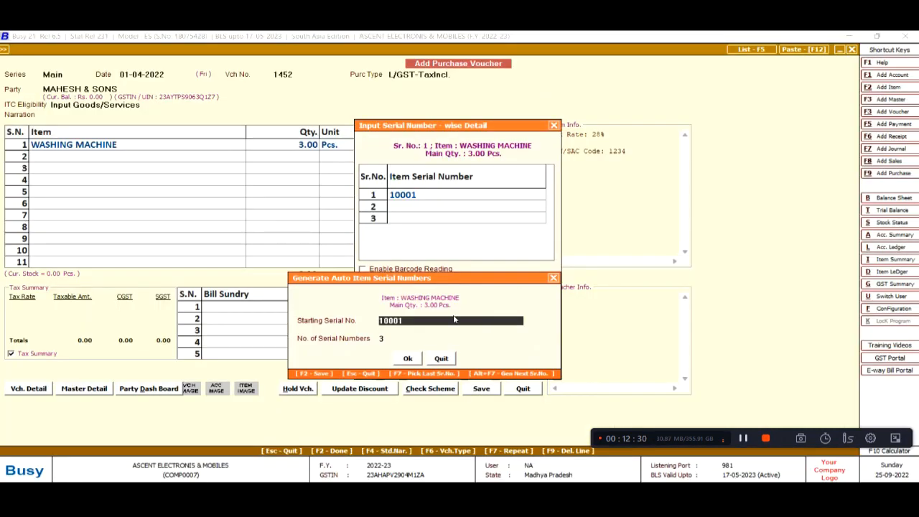
key("Return")
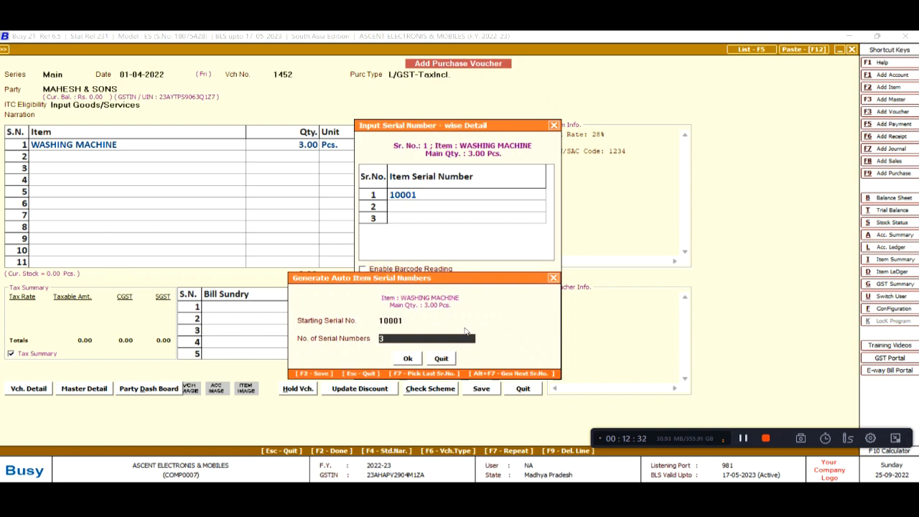
key("alt+Tab")
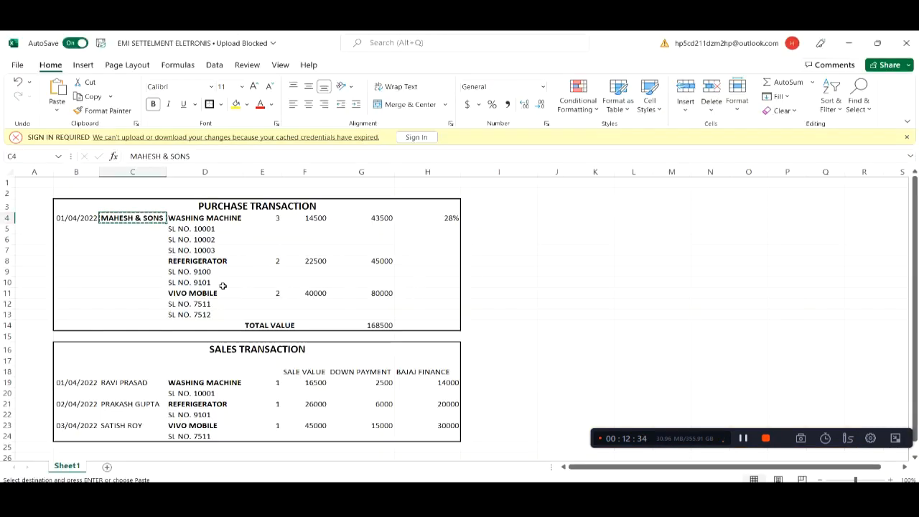
left_click_drag(216, 231, 221, 252)
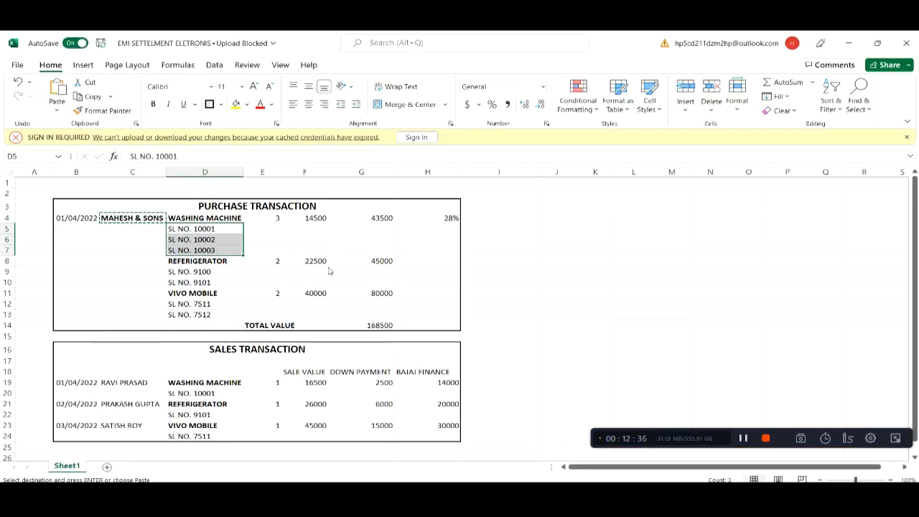
key("alt+Tab")
left_click(411, 360)
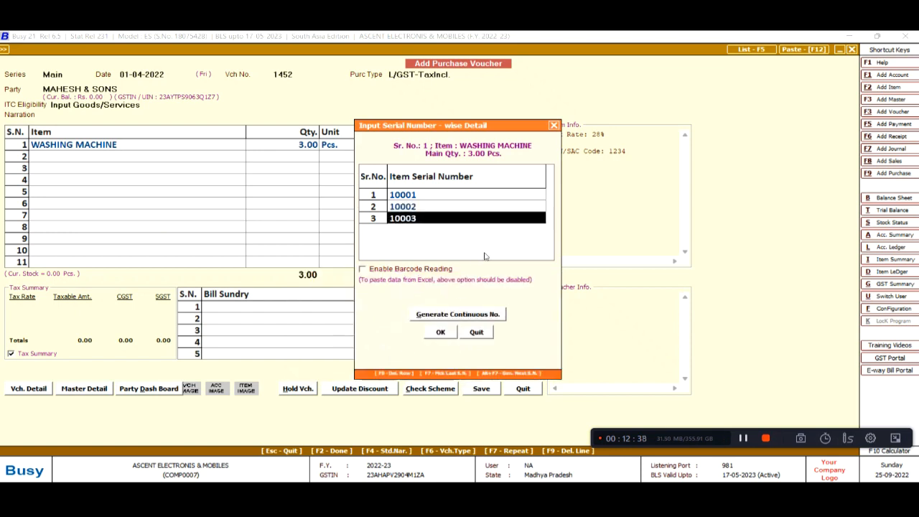
left_click(441, 332)
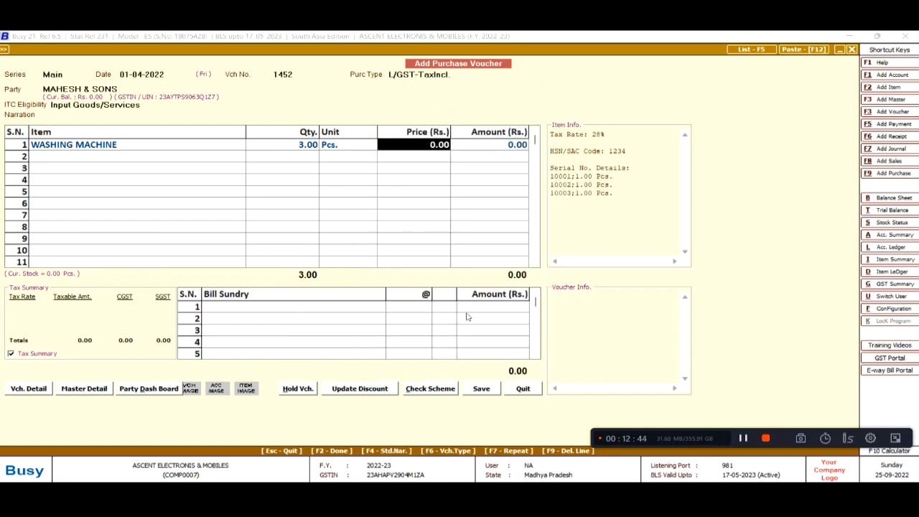
Enter a price of 14,500 for the washing machines, giving 43,500.00 with 14+14% GST
key("alt+Tab")
key("alt+Tab")
key("Return")
key("alt+Tab")
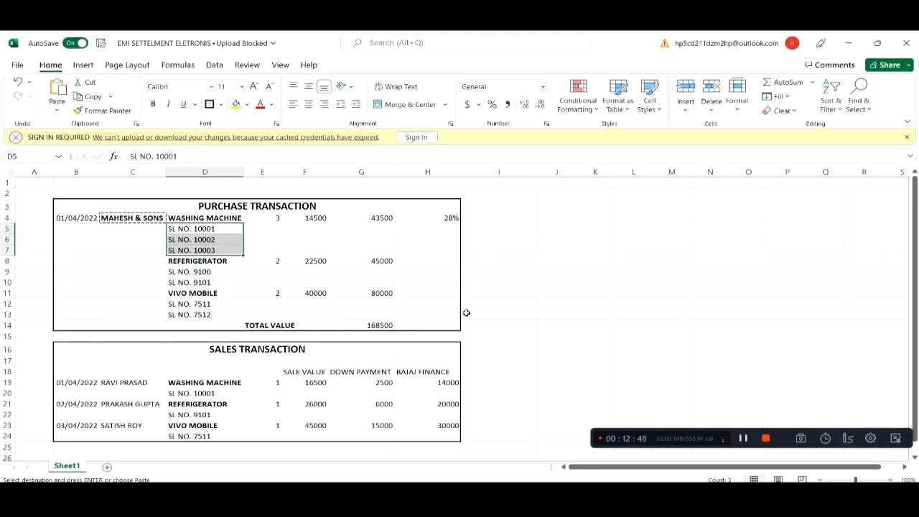
key("alt+Tab")
key("shift+Tab")
type("14500")
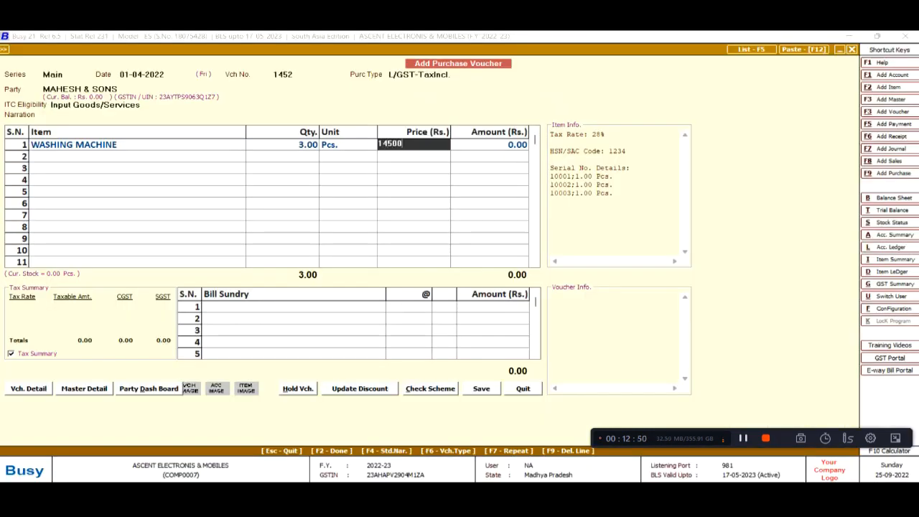
key("Return")
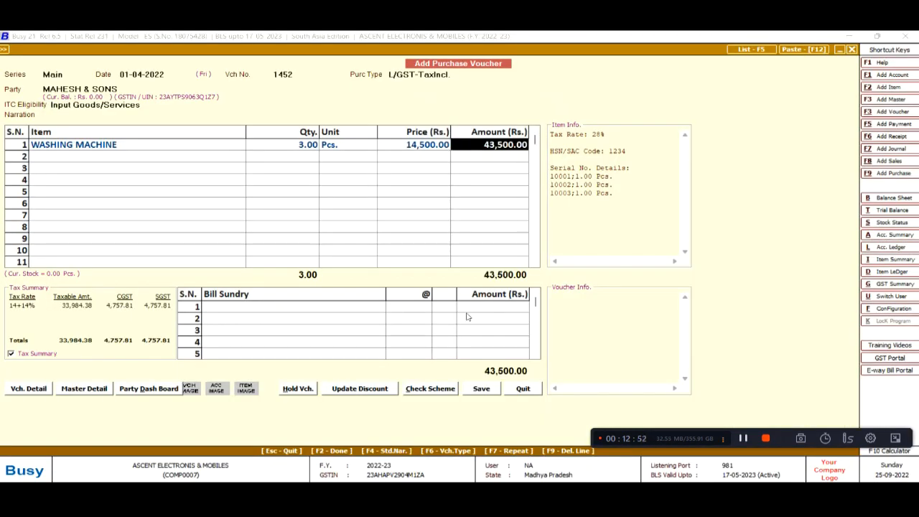
key("Return")
key("Return")
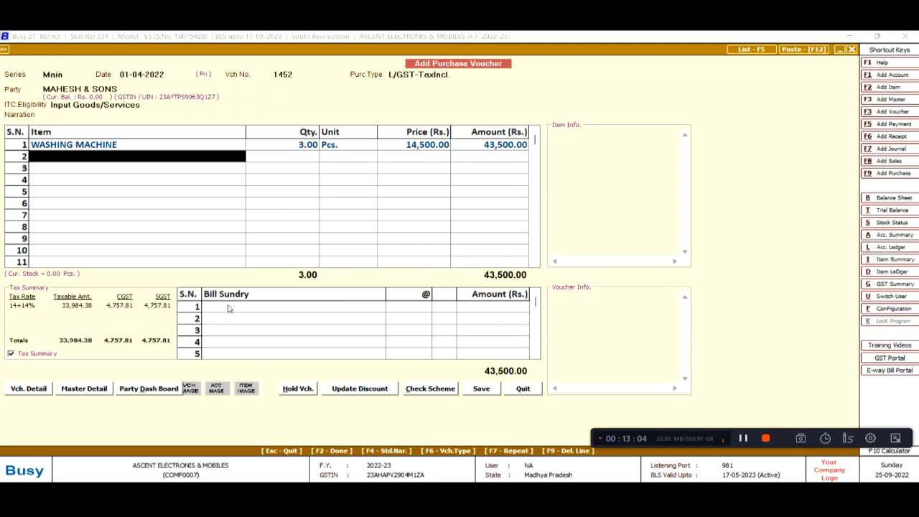
Add 2 REFERIGERATOR units with serials 9100 and 9101 at 22,500 each
key("alt+Tab")
key("alt+Tab")
type("r")
key("Return")
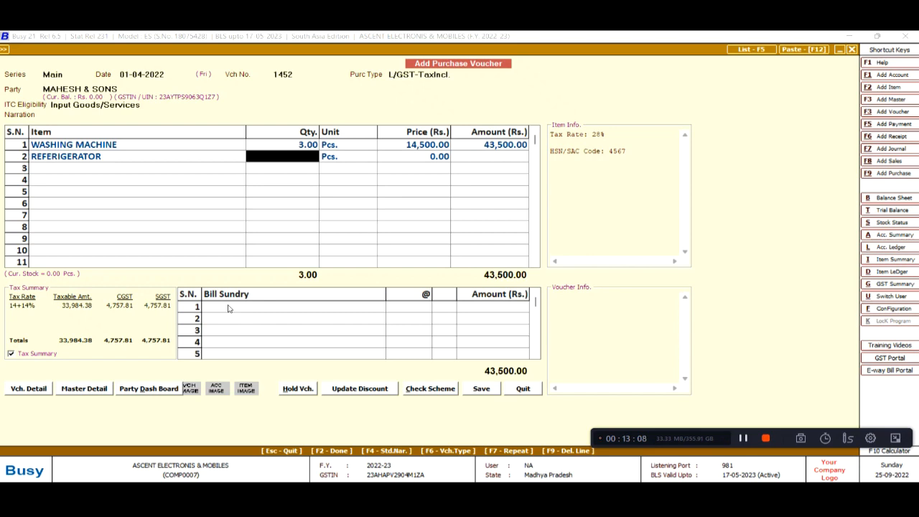
type("2")
key("Return")
key("Return")
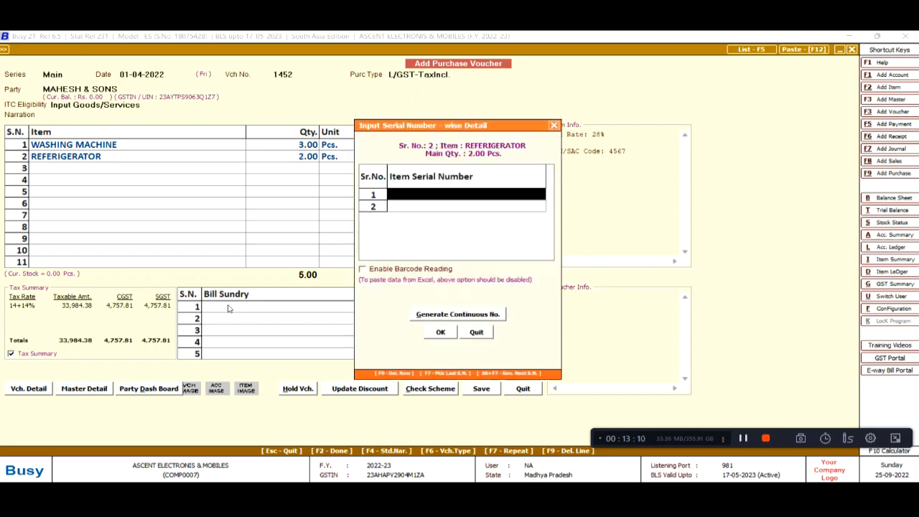
key("alt+Tab")
key("alt+Tab")
type("9100")
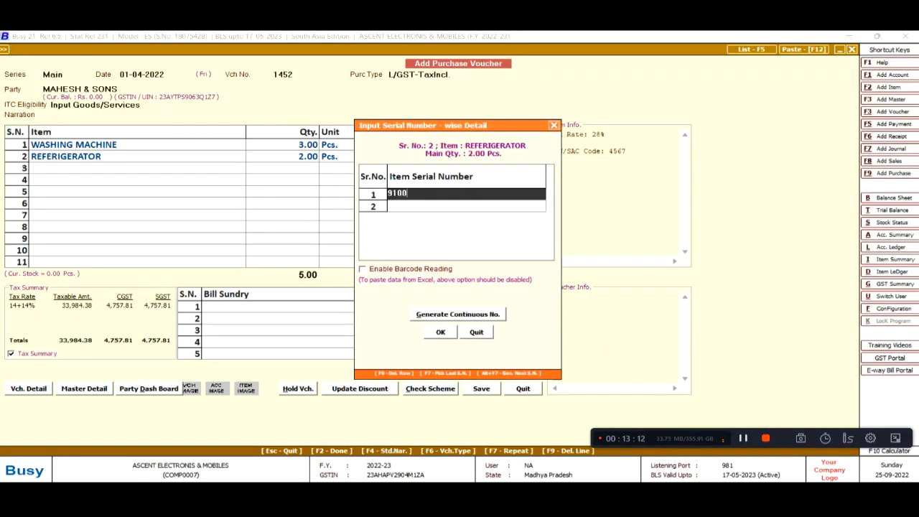
key("Return")
type("9101")
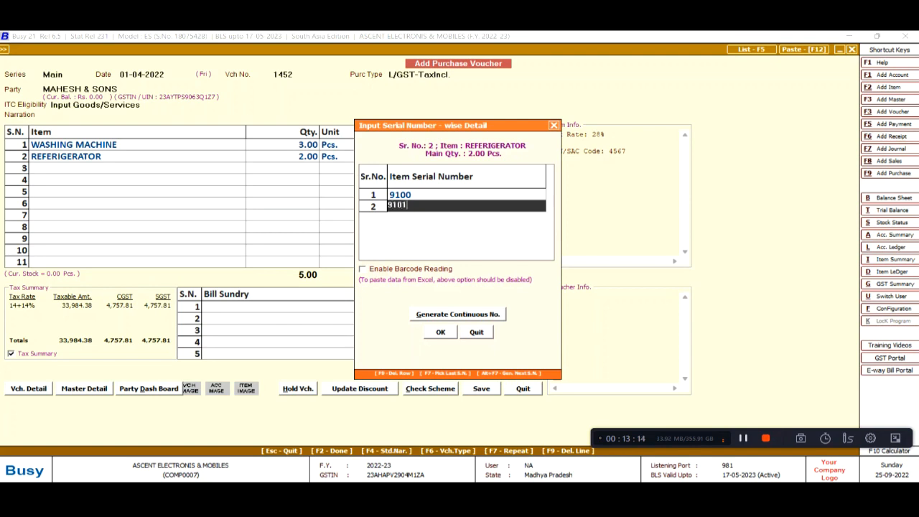
key("Return")
key("Return")
key("alt+Tab")
key("alt+Tab")
type("22500")
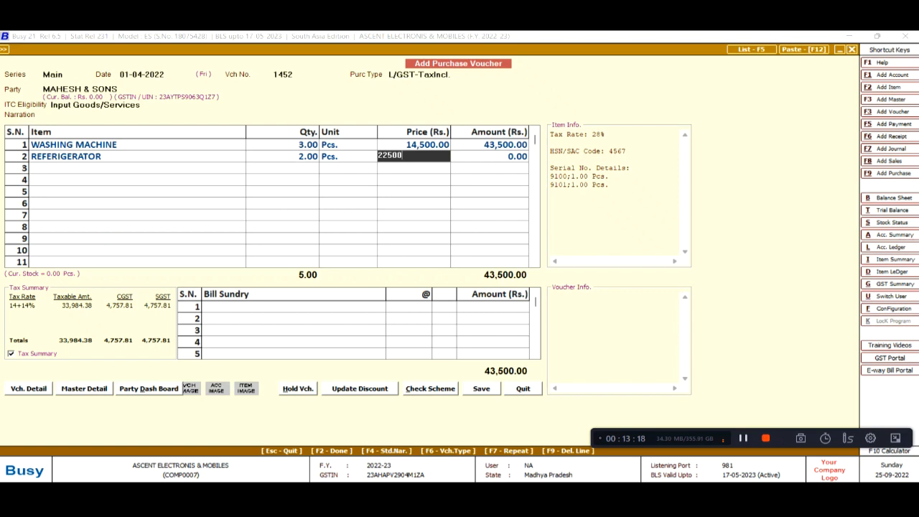
key("Return")
key("Return")
key("Return")
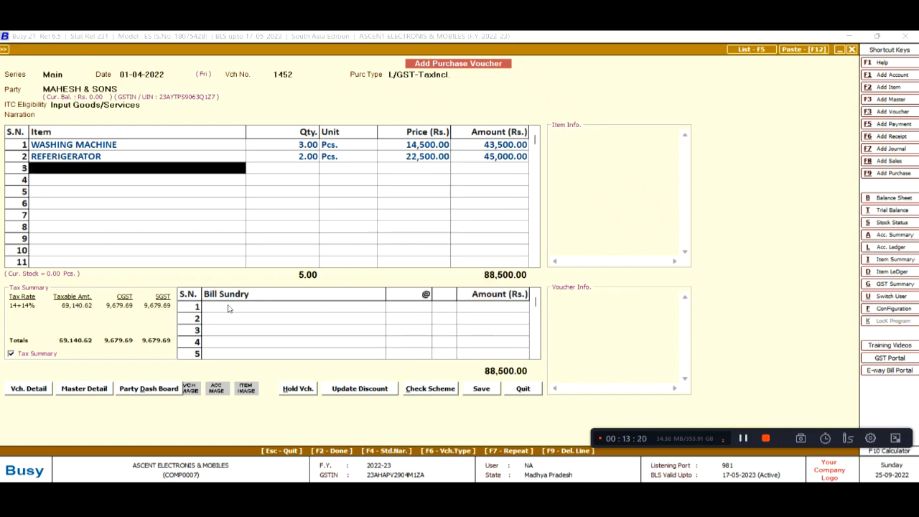
Add 2 VIVO MOBILE units with serials 7511 and 7512 at 40,000 each
key("alt+Tab")
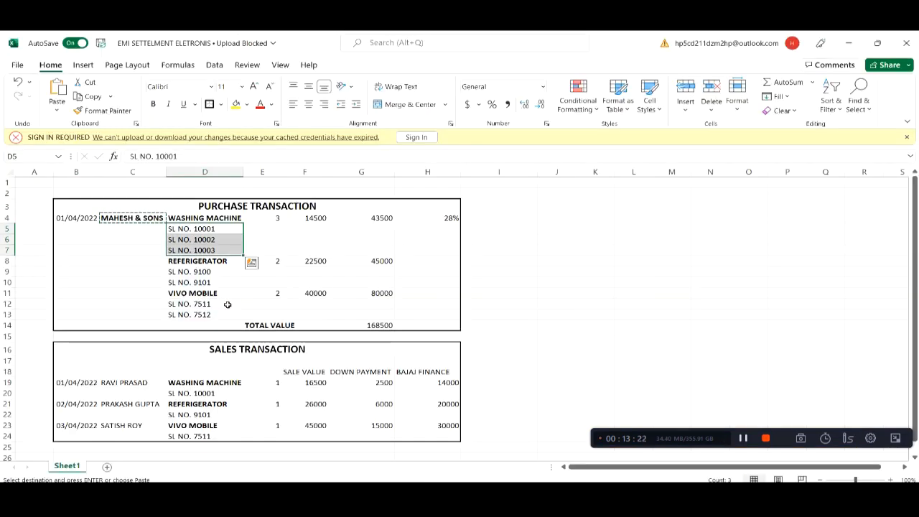
key("alt+Tab")
type("v")
key("Return")
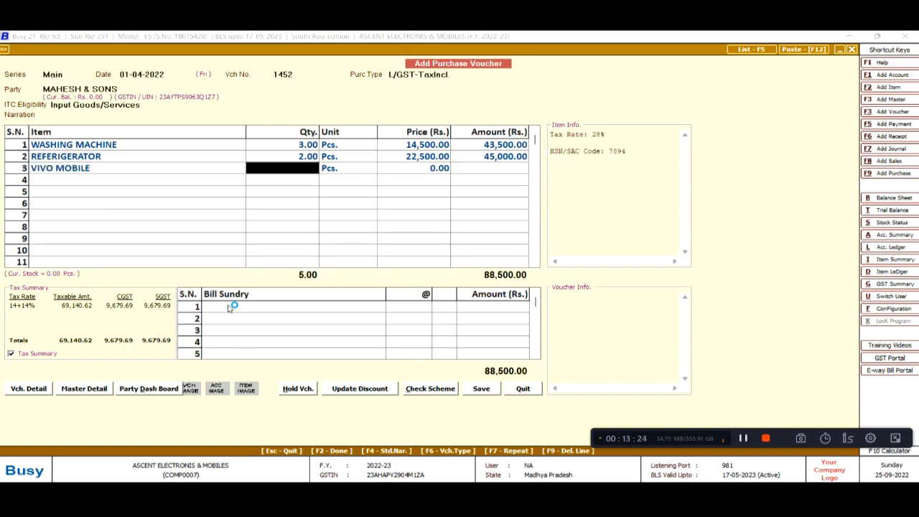
key("alt+Tab")
key("alt+Tab")
type("2")
key("Return")
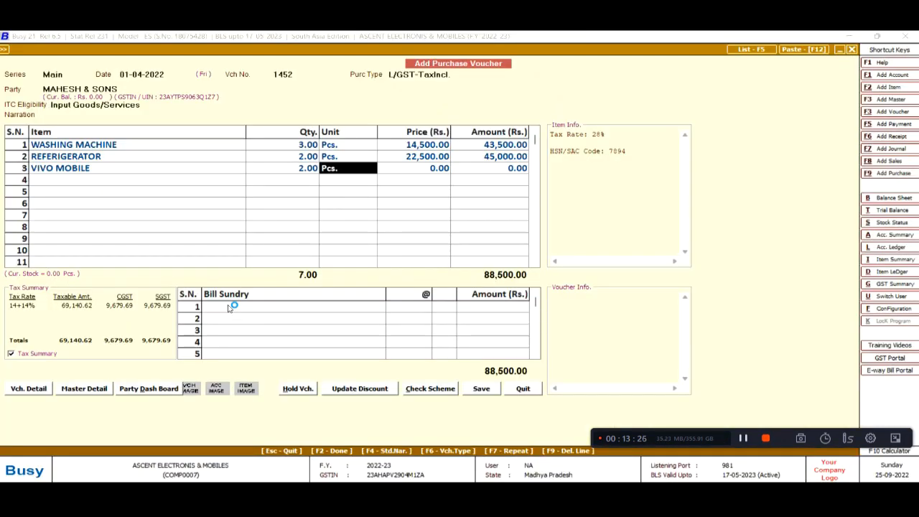
key("Return")
key("alt+Tab")
key("alt+Tab")
type("7511")
key("Return")
type("512")
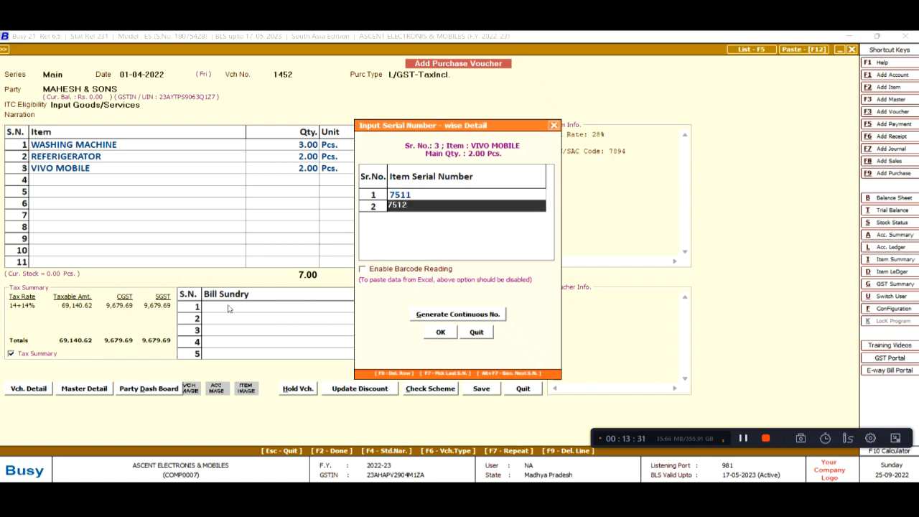
key("alt+Tab")
key("alt+Tab")
key("Return")
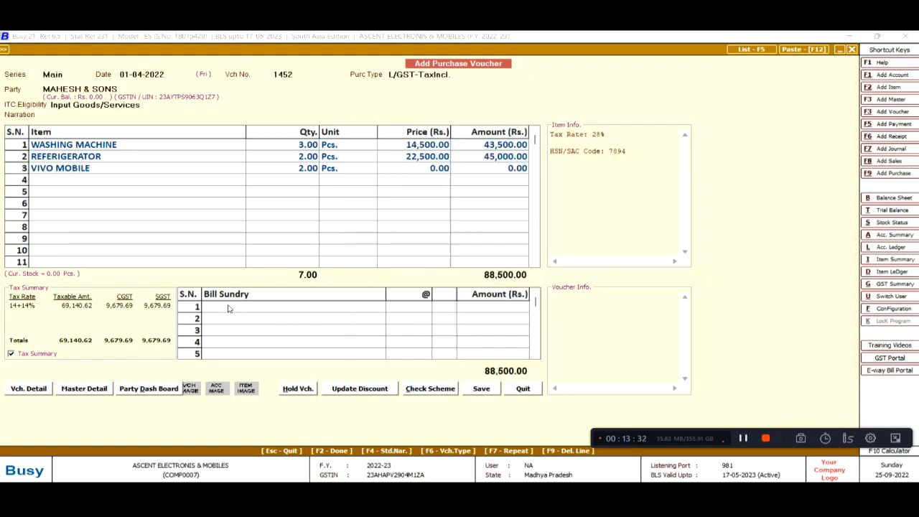
key("alt+Tab")
key("alt+Tab")
type("40000")
key("Return")
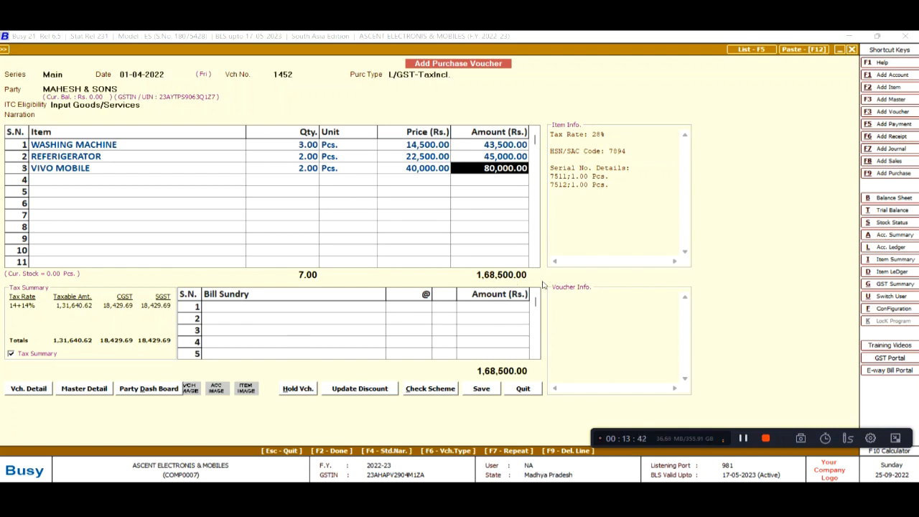
Move through to Bill Sundry and save purchase voucher 1452 with its 1,68,500 total
key("Return")
key("Return")
key("Return")
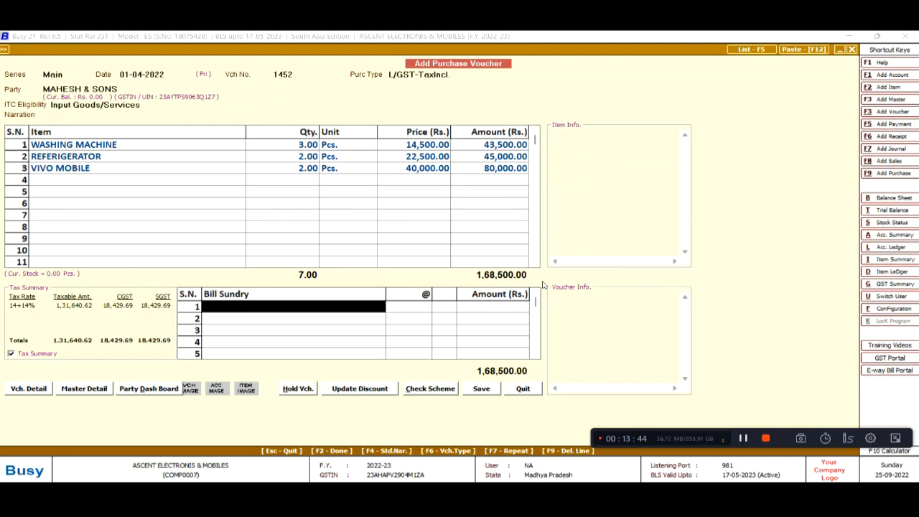
key("Return")
key("Return")
key("Return")
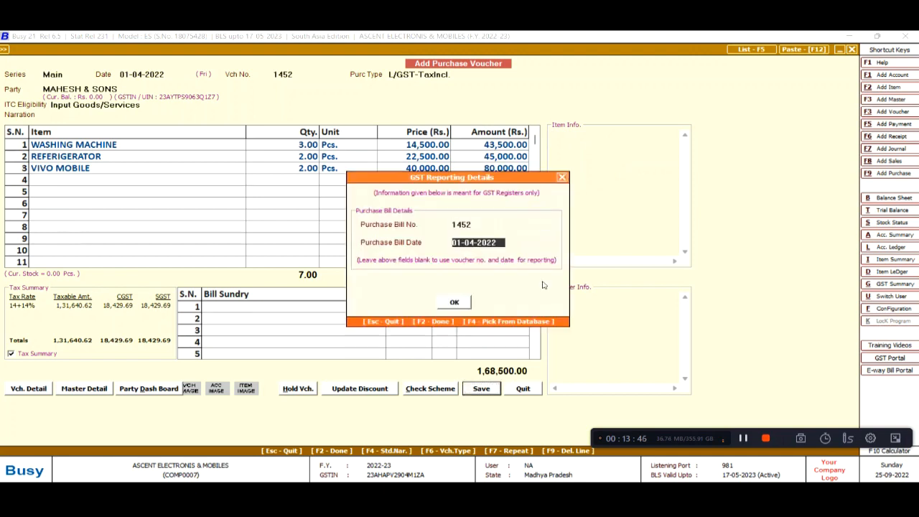
key("Return")
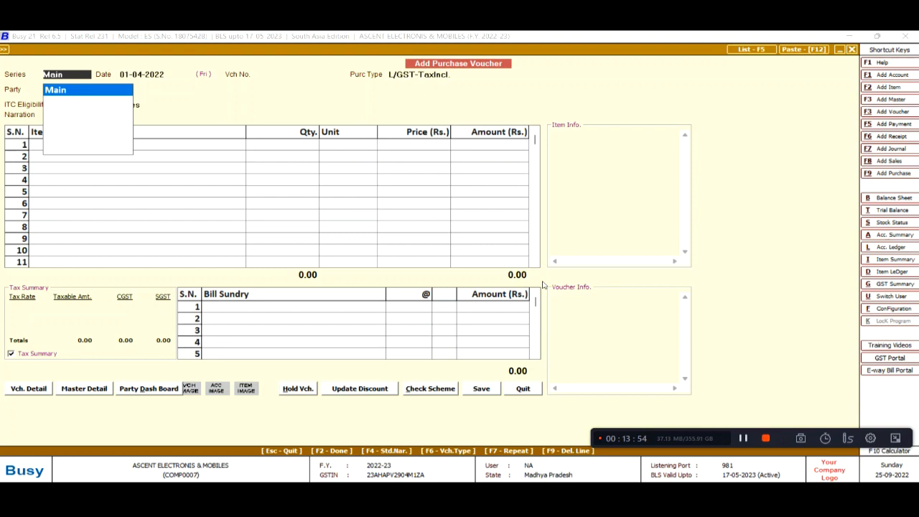
key("alt+Tab")
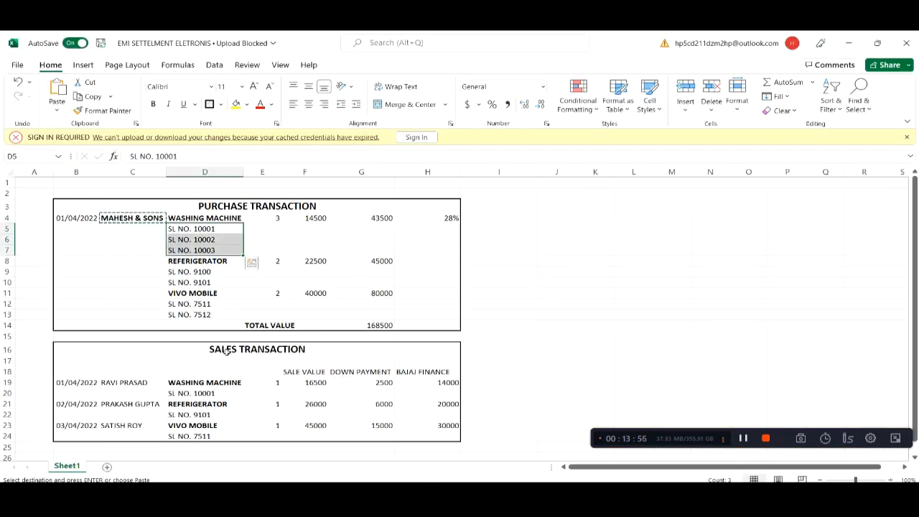
Review the first sale's customer, date and Bajaj Finance amount in the Sales Transaction table
left_click(251, 349)
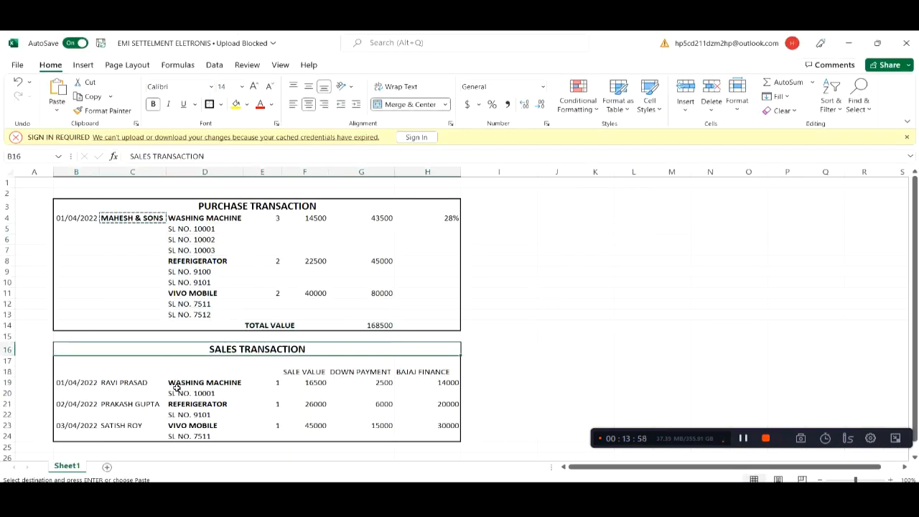
left_click(100, 382)
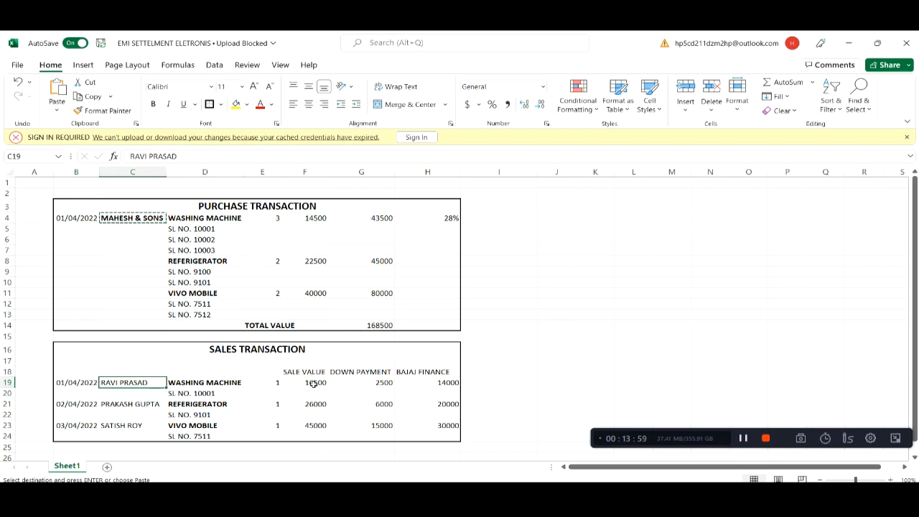
left_click(422, 373)
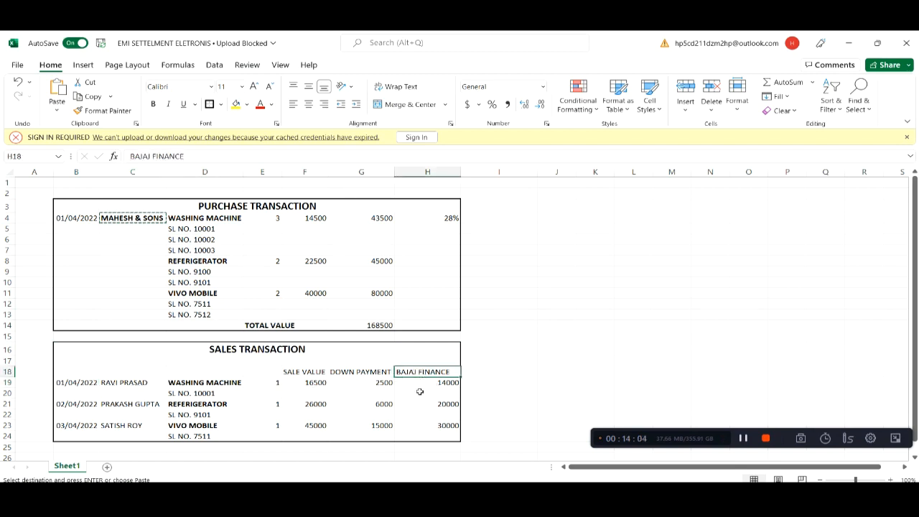
left_click(448, 386)
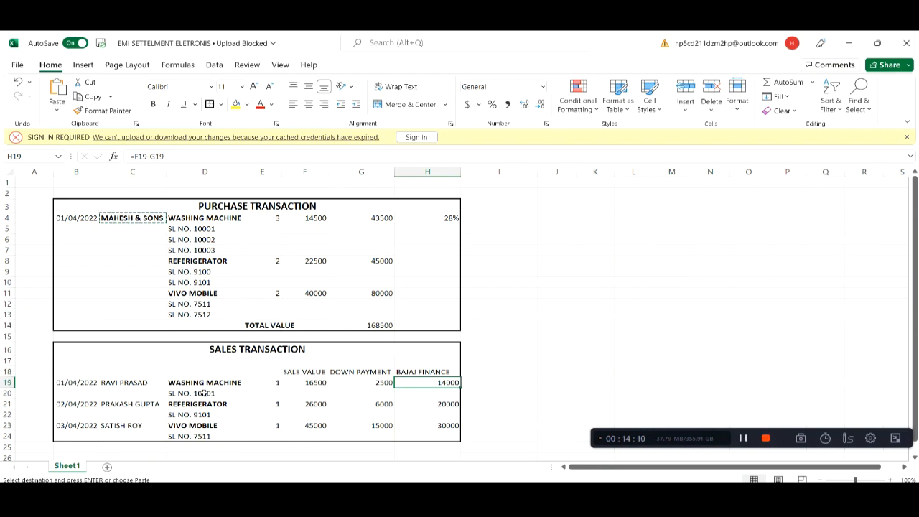
left_click(84, 383)
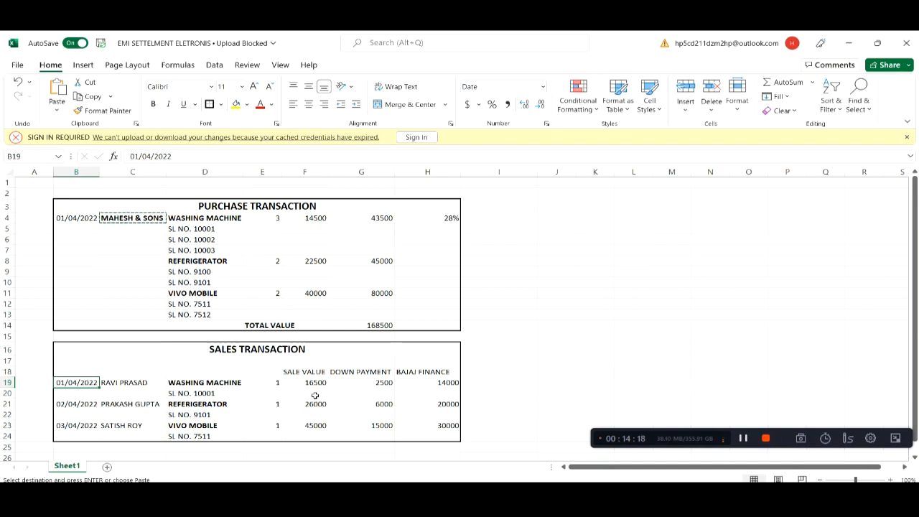
key("alt+Tab")
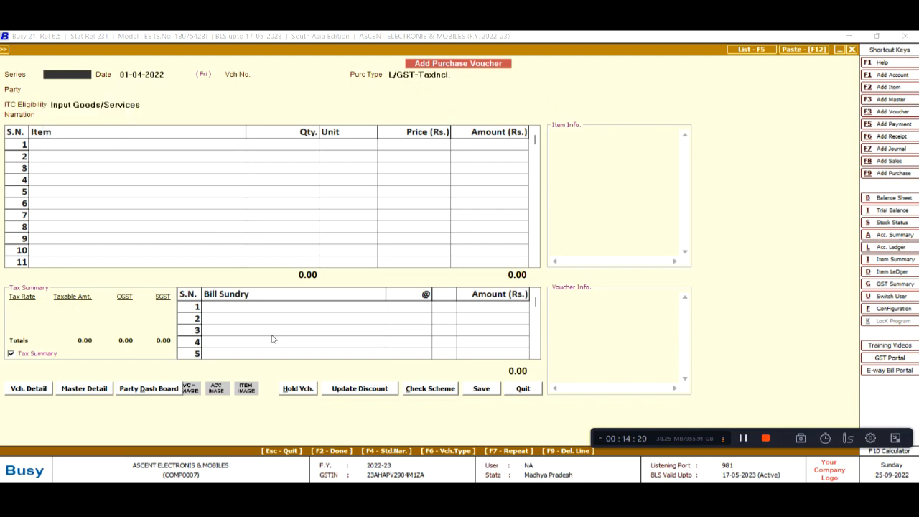
Quit the blank purchase voucher and open Administration > Configuration > Voucher Series Configuration
key("Escape")
key("Return")
key("Left")
key("Escape")
key("Escape")
key("Down")
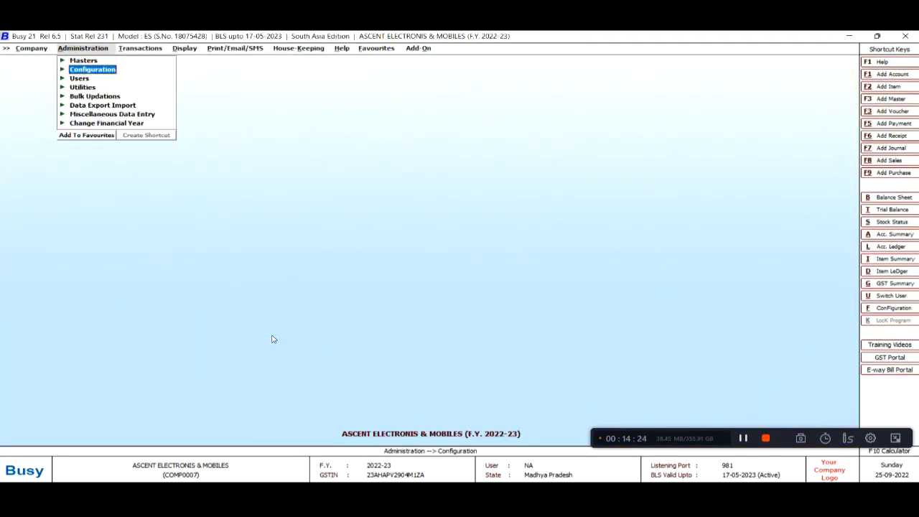
key("Return")
key("Down")
key("Return")
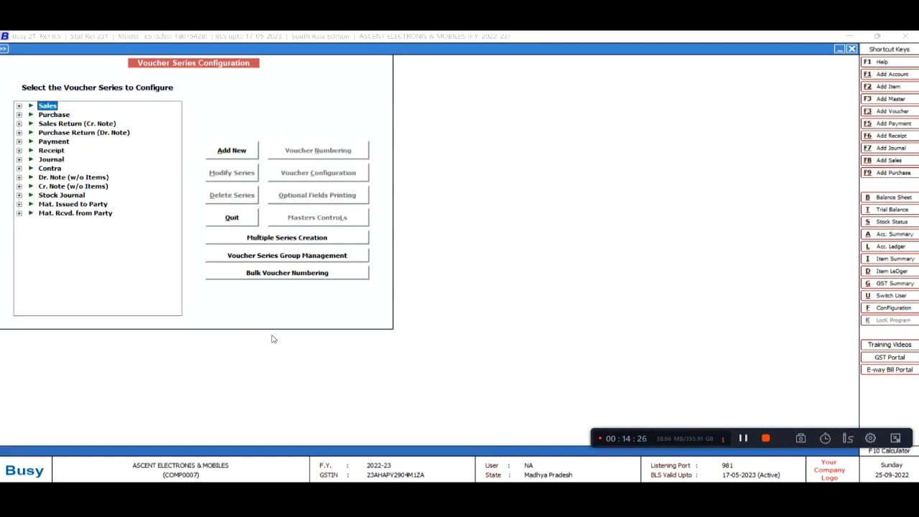
Expand Sales and open the voucher configuration for its Main series
key("Escape")
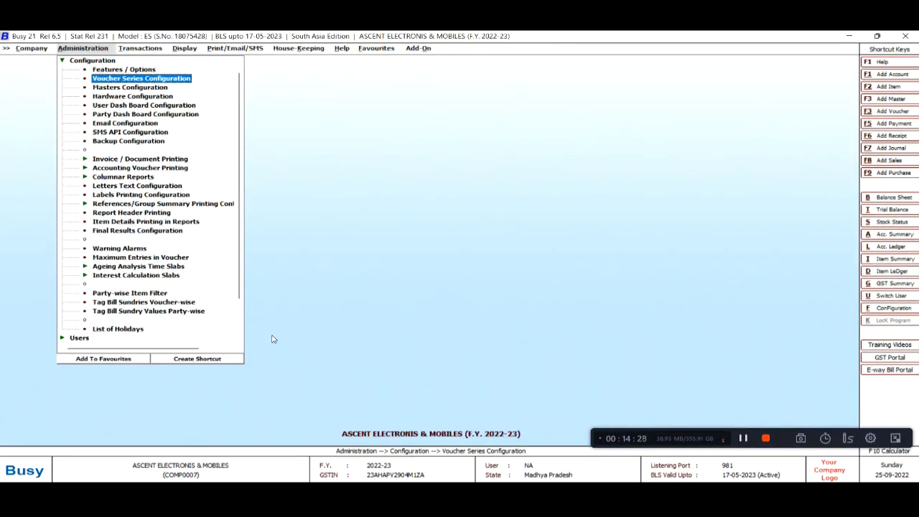
key("Return")
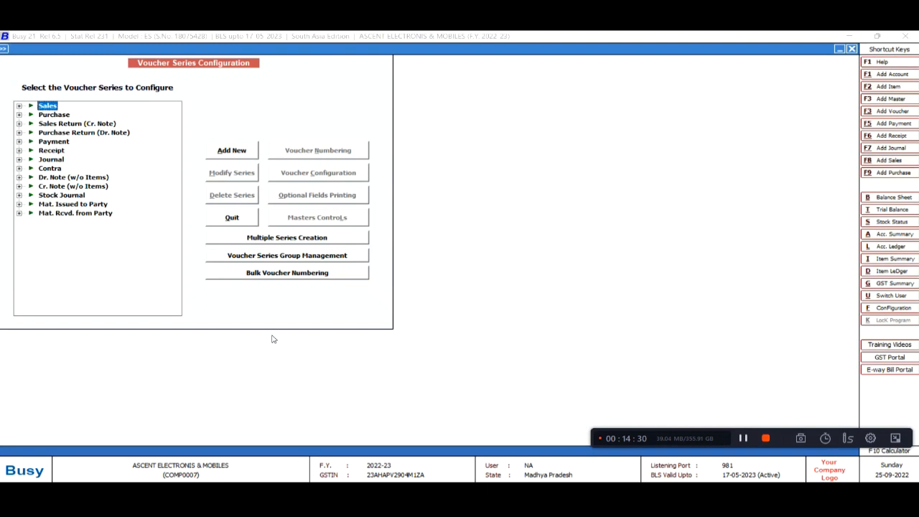
key("Return")
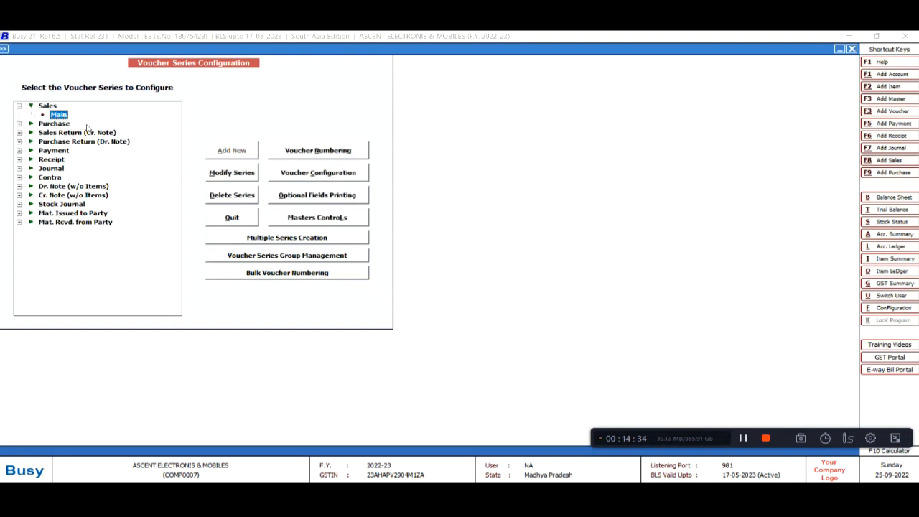
left_click(327, 172)
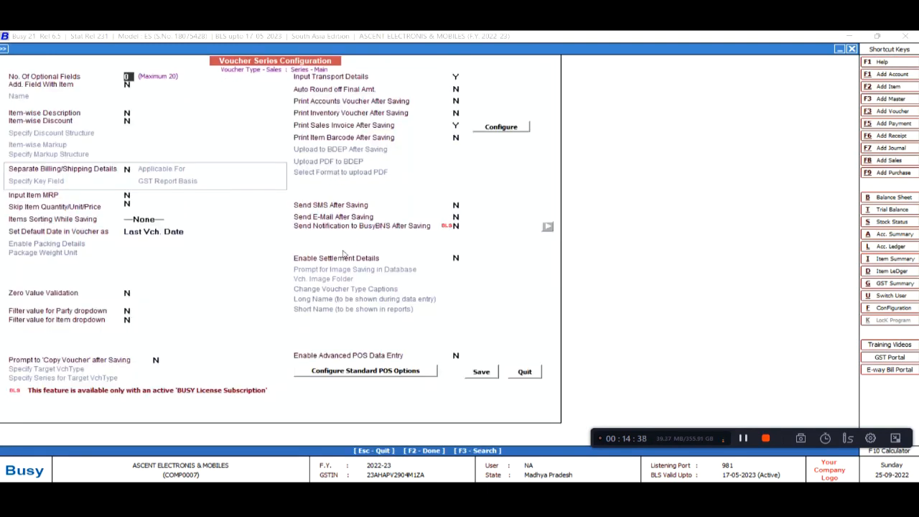
Enable settlement details for sales vouchers and allow Cash as a mode captioned CASH
left_click(455, 258)
key("y")
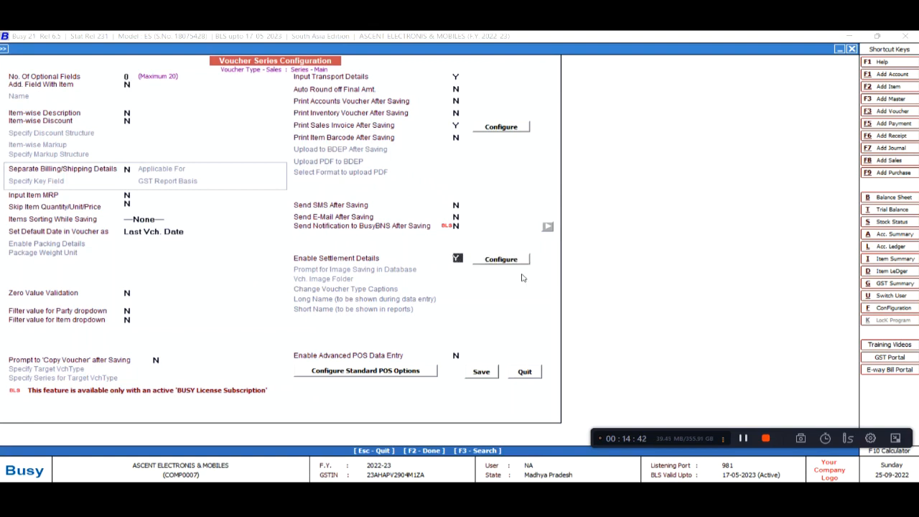
key("Return")
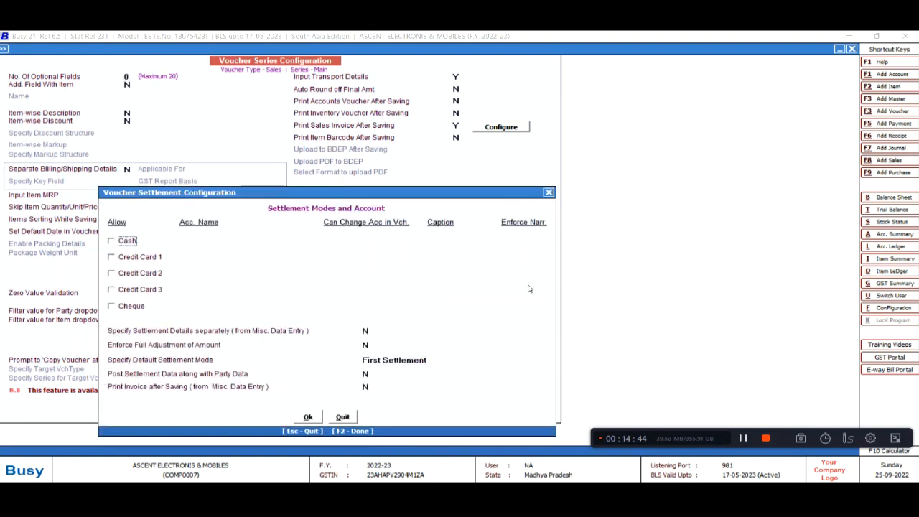
left_click(121, 244)
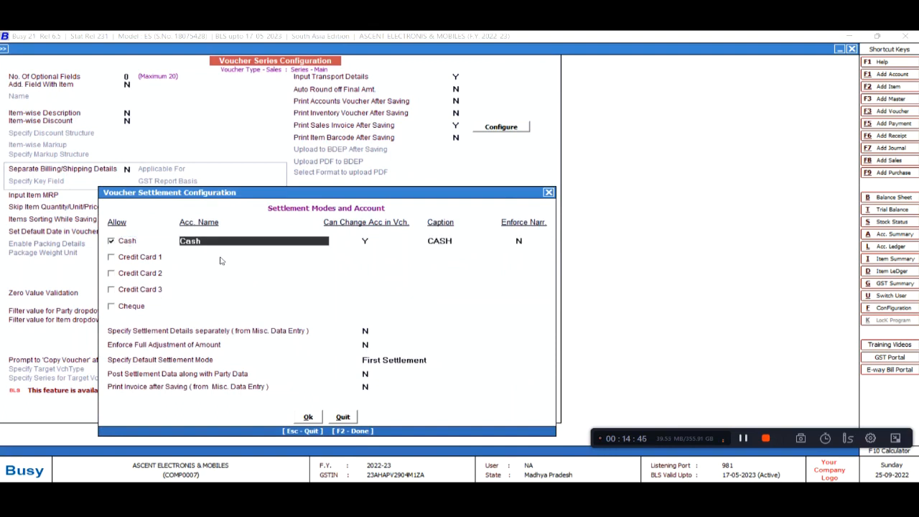
key("Return")
key("Return")
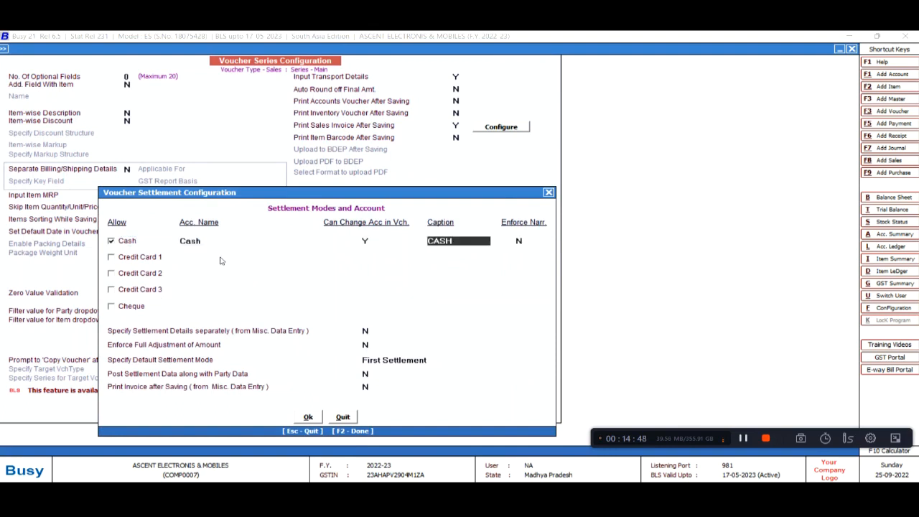
type("CASH")
key("Return")
Enable Credit Card 1 and start a new account named BAJAJ FINANCE for it
key("Return")
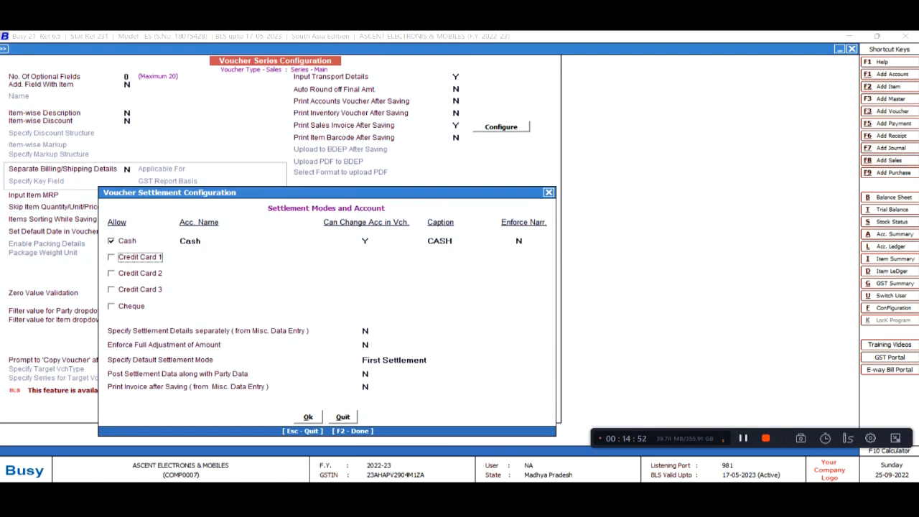
key("space")
key("Return")
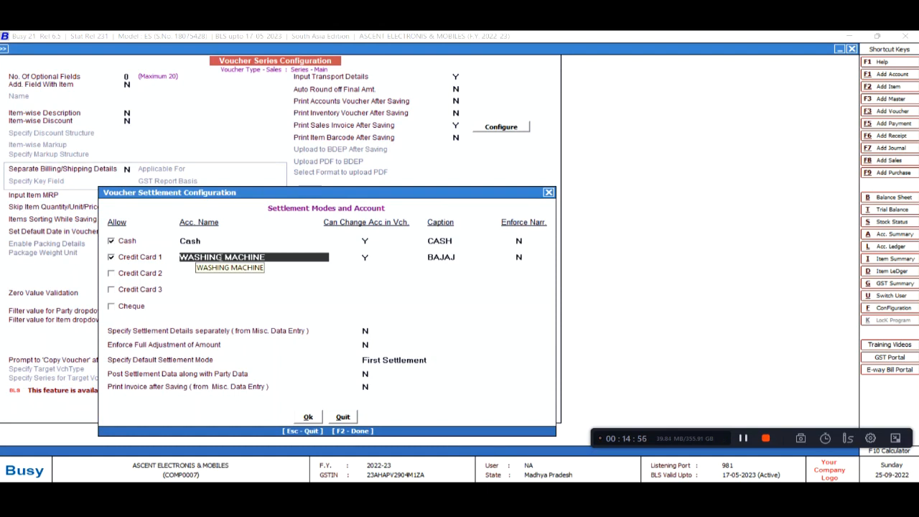
key("BackSpace")
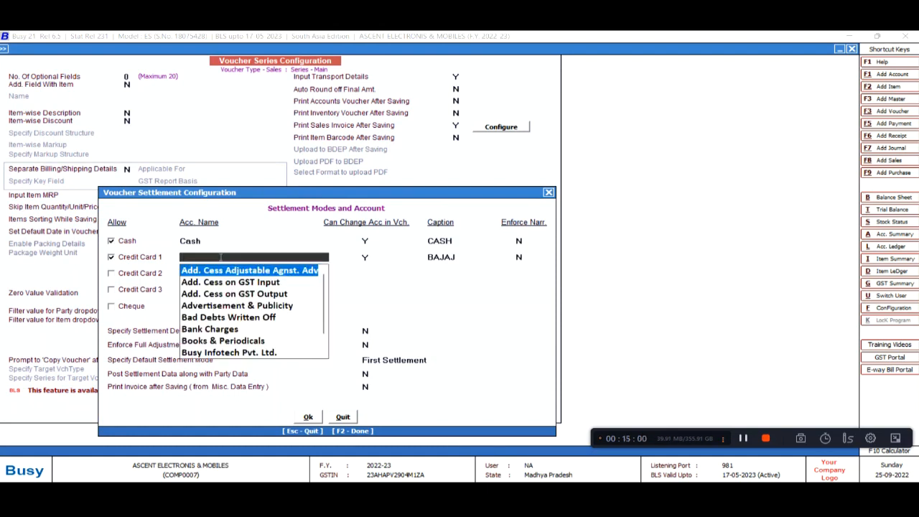
type("BA")
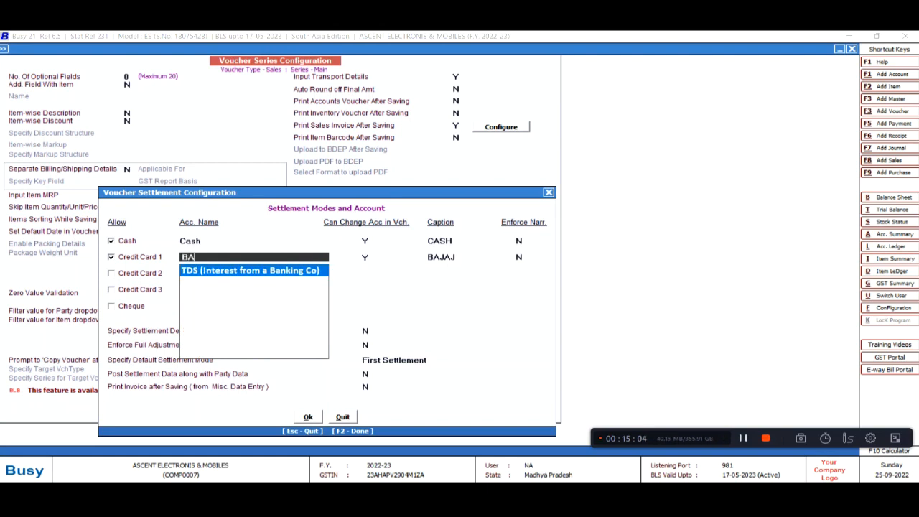
key("F3")
type("BAJAJ FINANCE")
Save BAJAJ FINANCE in the Sundry Debtors group with dealer type Un-Registered
key("Return")
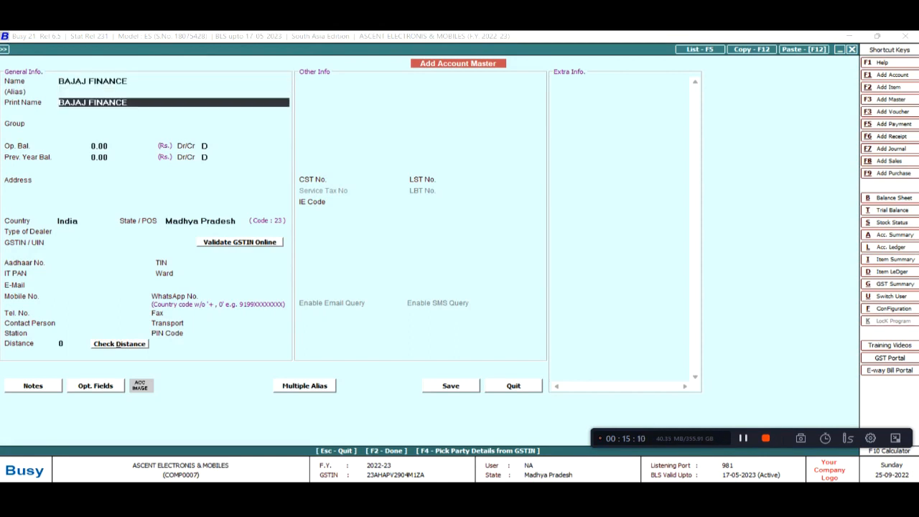
key("Return")
type("SUN")
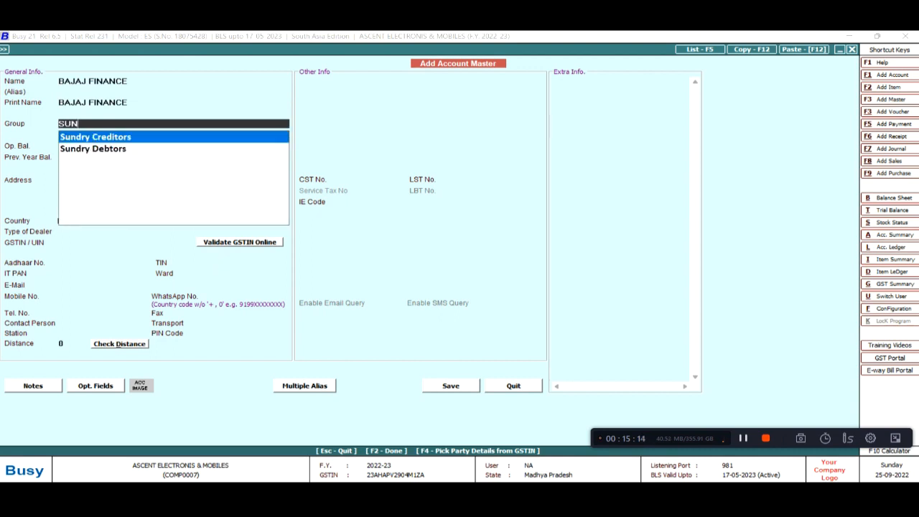
key("Down")
key("Return")
key("Return")
key("Return")
key("Return")
key("Return")
key("Return")
key("Return")
key("Down")
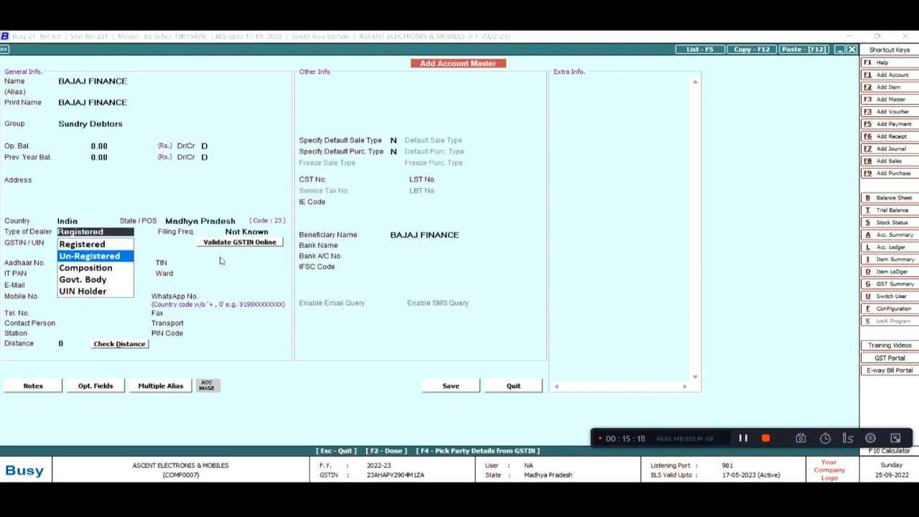
key("Return")
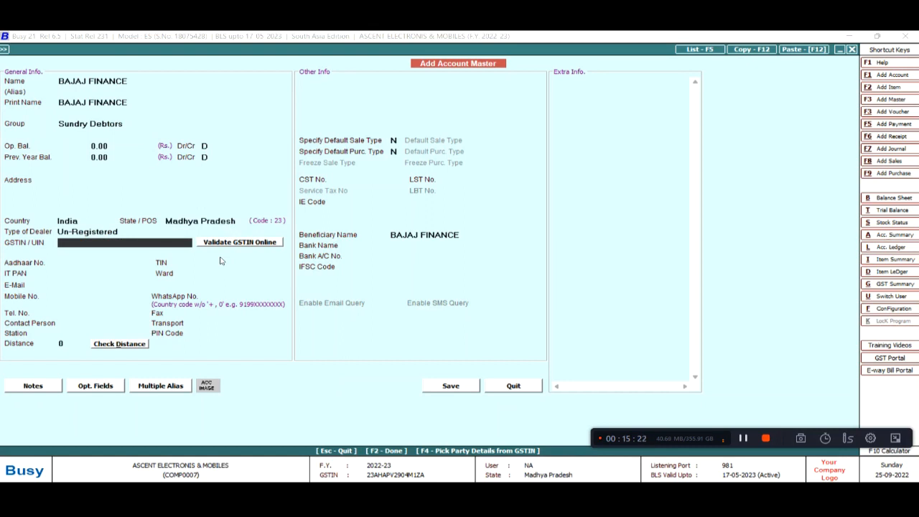
key("F2")
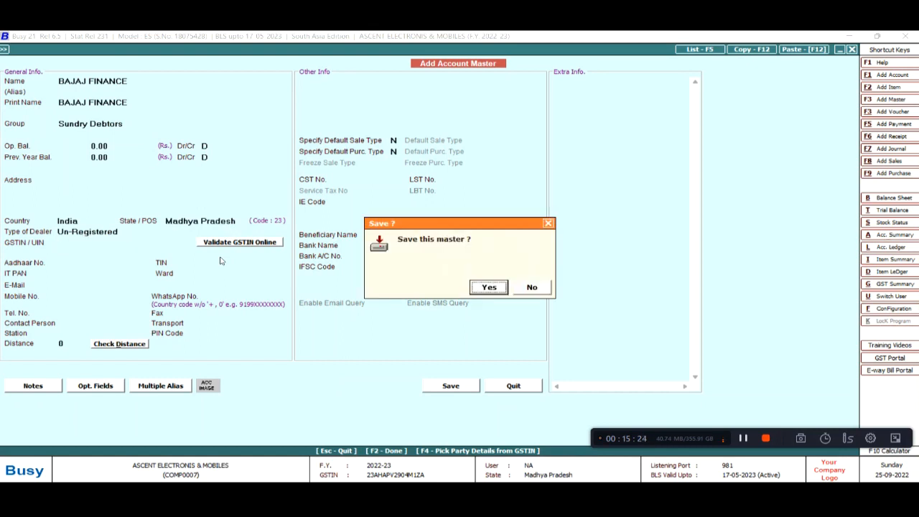
key("Return")
key("Return")
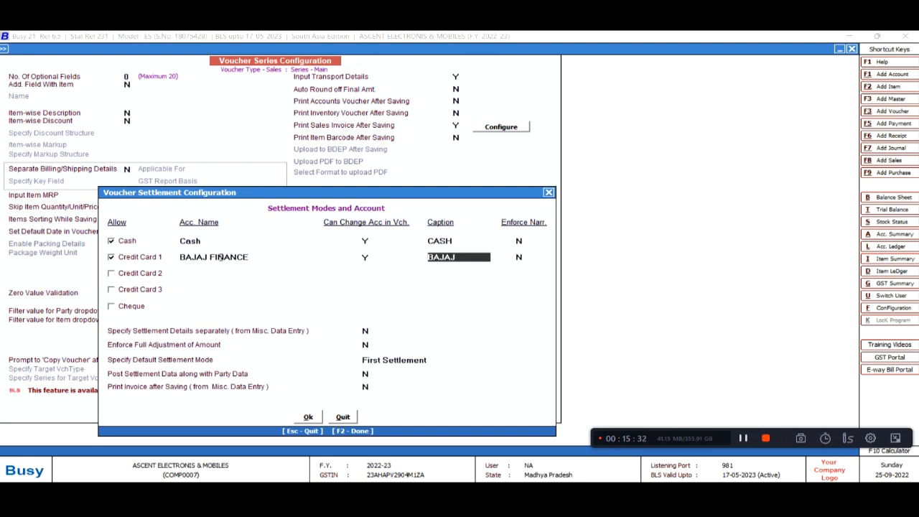
Accept the BAJAJ caption and close the settlement and voucher series configuration
key("Return")
key("Return")
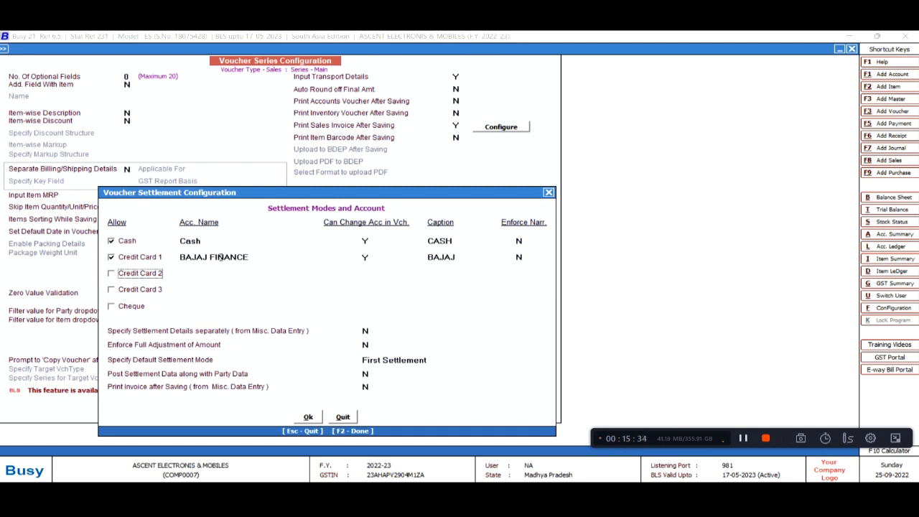
key("F2")
key("F2")
key("Return")
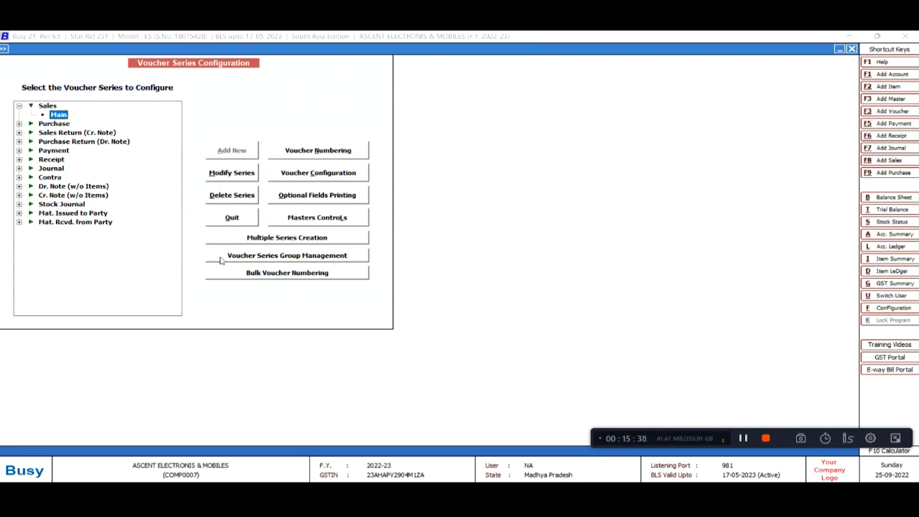
key("Escape")
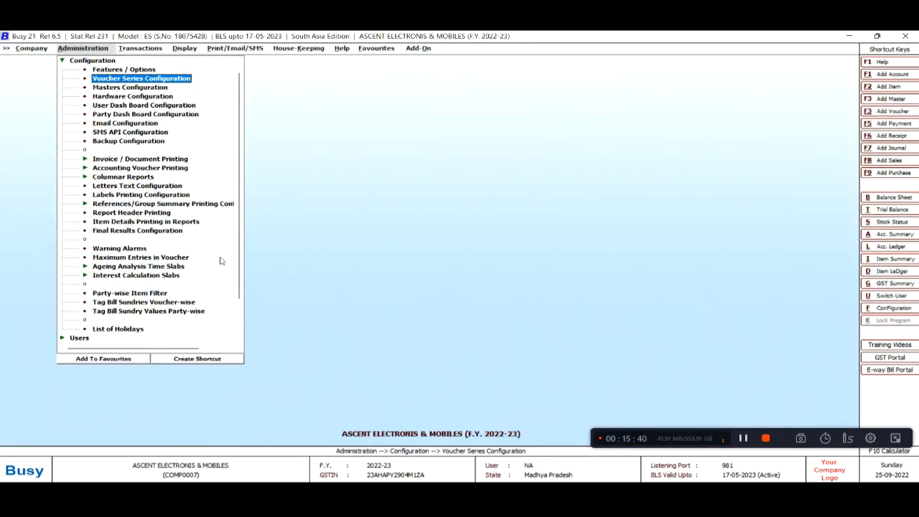
Start a new sales voucher in the Main series
key("Escape")
key("Right")
key("Escape")
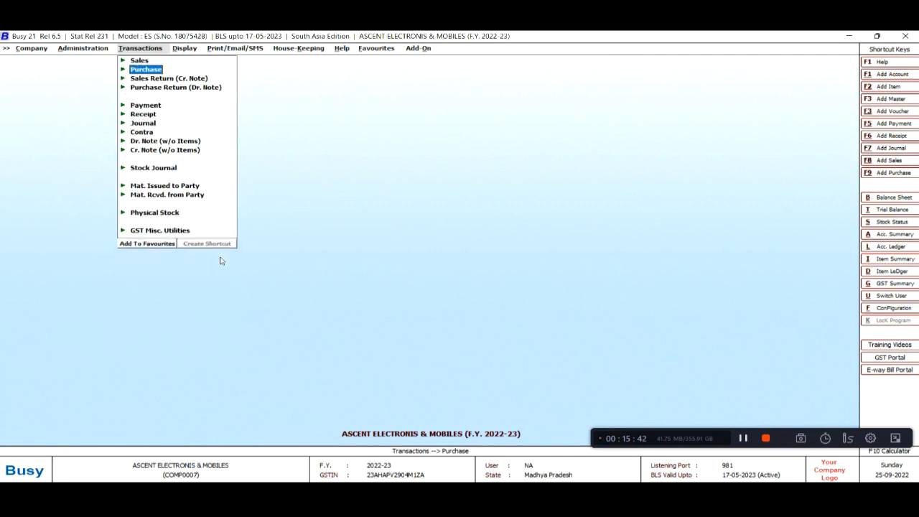
key("Up")
key("Right")
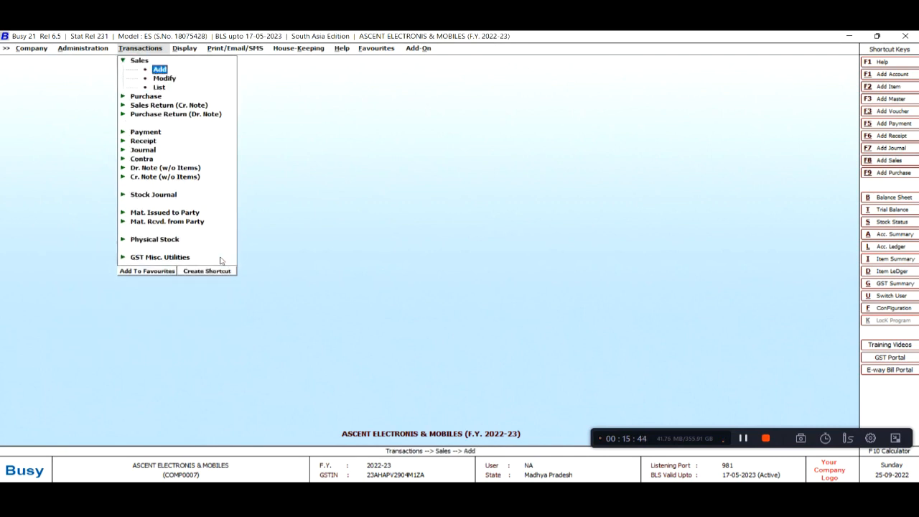
key("Return")
key("Return")
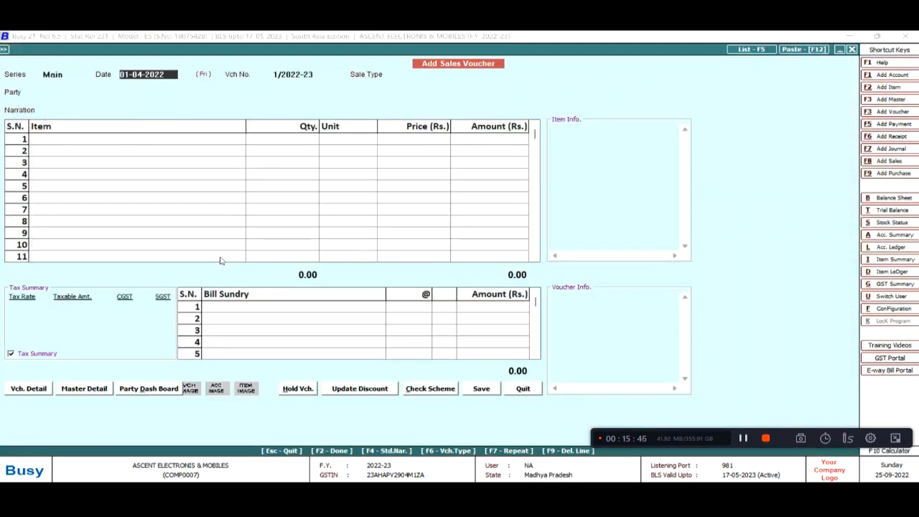
Set the voucher's sale type to L/GST-TaxIncl., checking the Excel sales data
key("alt+Tab")
key("alt+Tab")
key("Return")
key("alt+Tab")
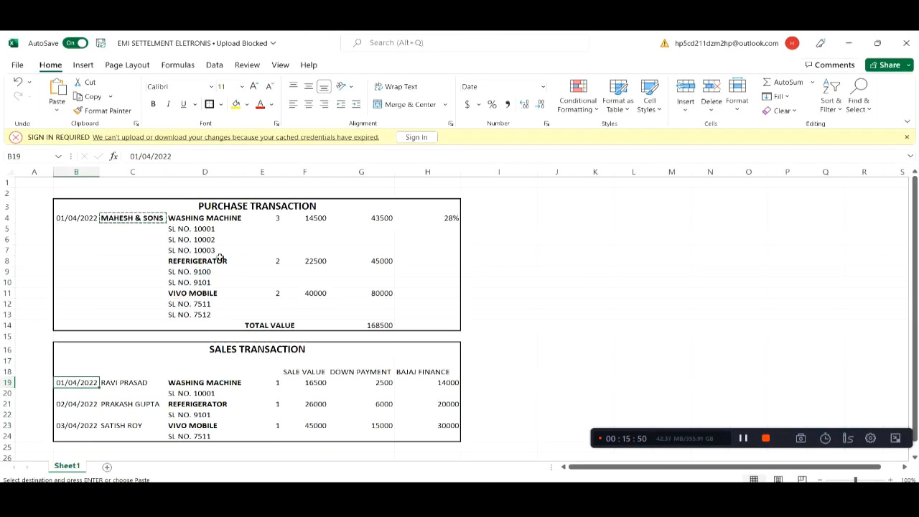
key("alt+Tab")
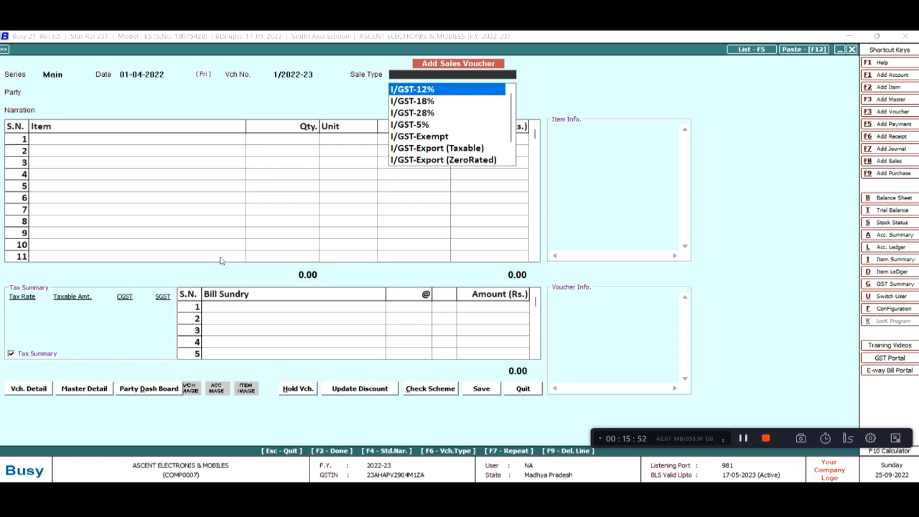
key("Down")
key("Down")
key("Down")
key("Down")
key("Down")
key("Down")
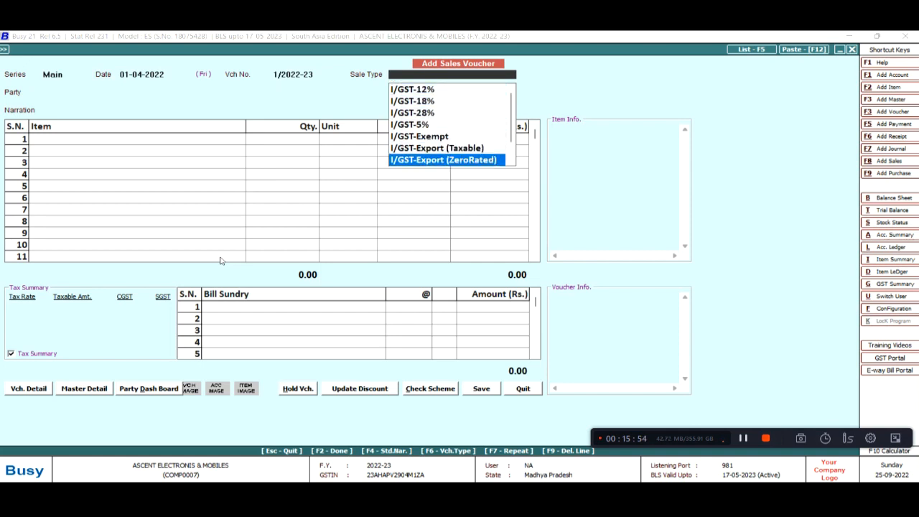
type("L")
key("Down")
key("Down")
key("Down")
key("Down")
key("Down")
key("Down")
key("Down")
key("Down")
Start a new party account and enter the customer's name
key("Down")
key("Down")
key("Up")
key("Return")
key("Down")
key("Down")
key("Up")
key("Up")
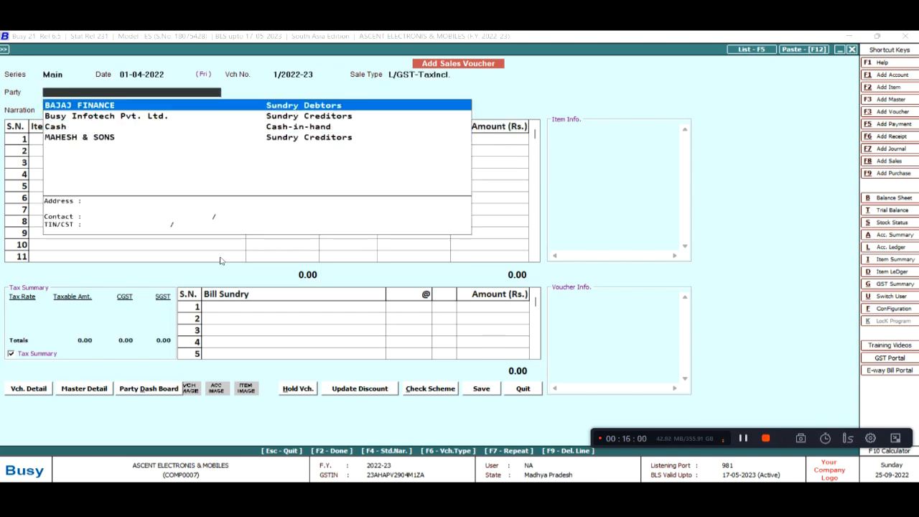
key("alt+F1")
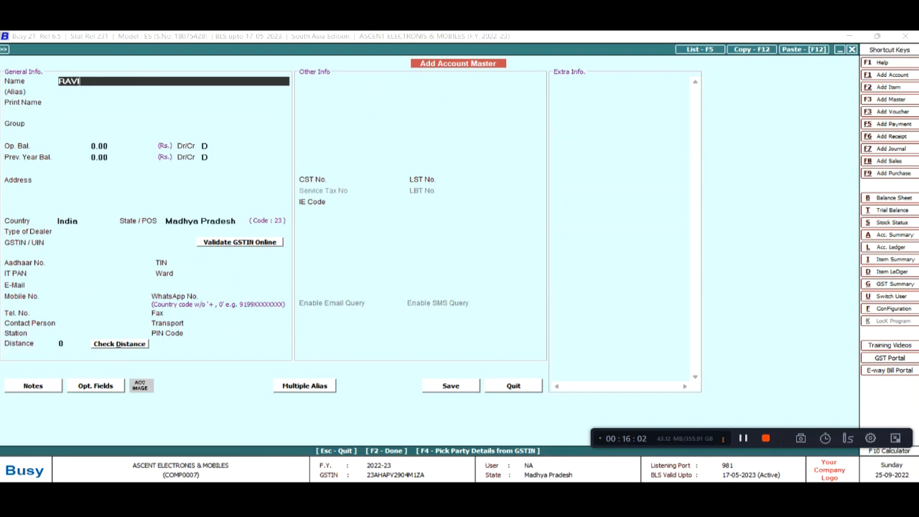
Save the customer account under Sundry Debtors as an Un-Registered dealer, making it the party
key("Return")
key("Return")
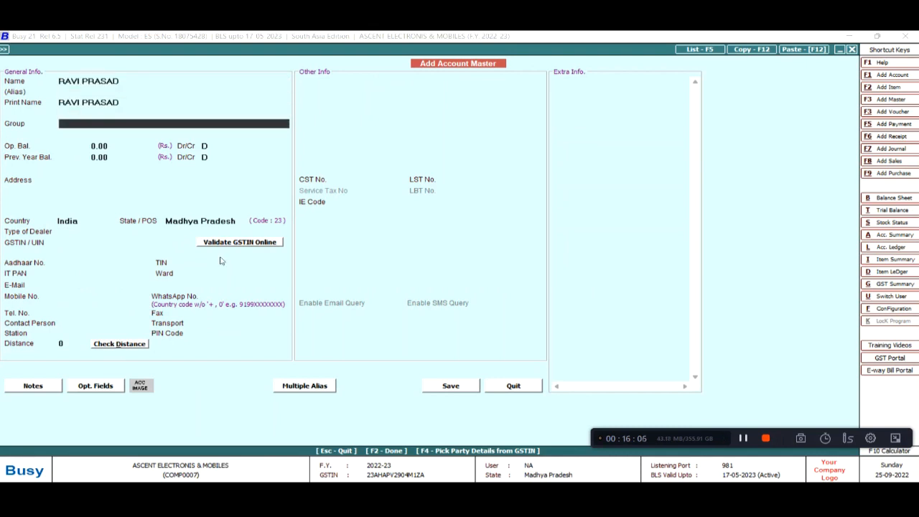
type("SUN")
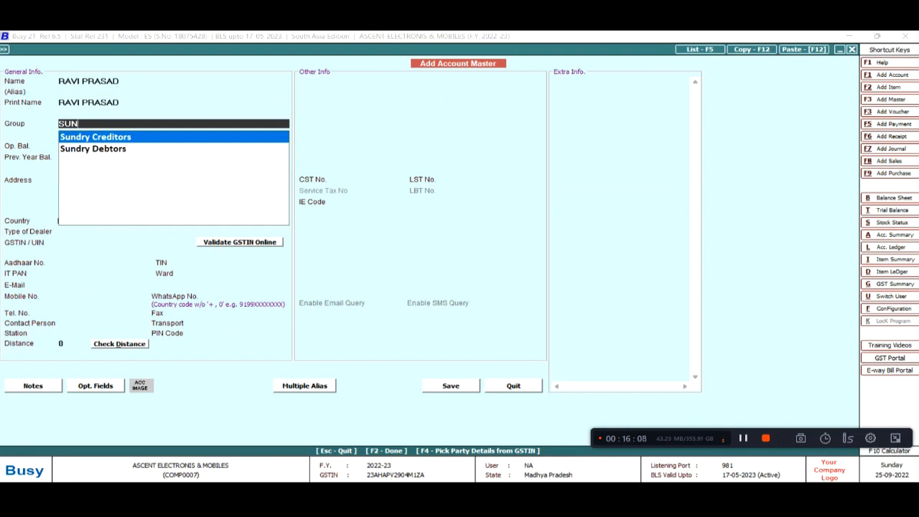
key("Down")
key("Return")
key("Return")
key("Return")
key("Return")
key("Return")
key("Return")
key("Return")
key("Down")
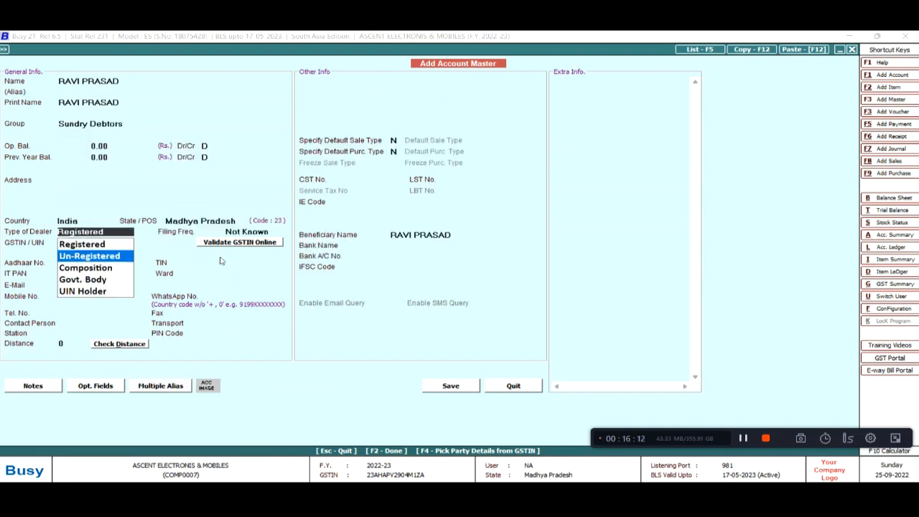
key("Return")
key("F2")
key("Return")
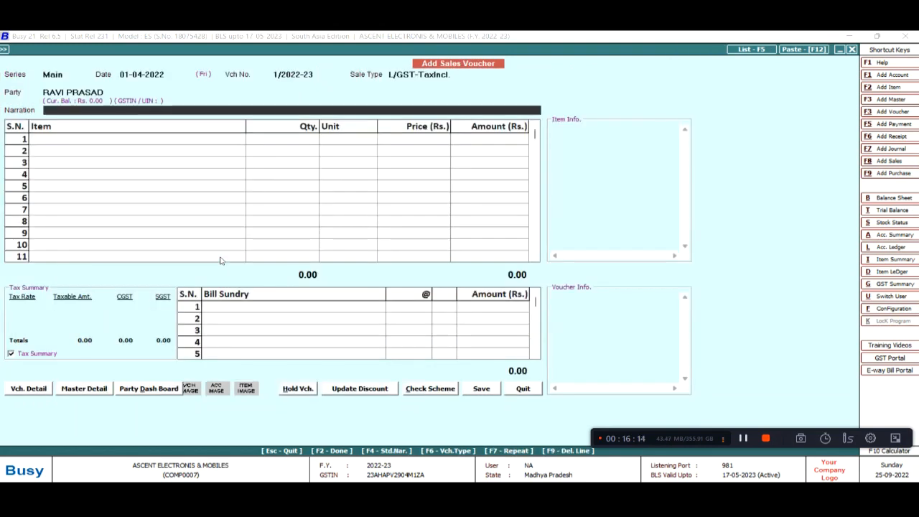
Add WASHING MACHINE as the first item with quantity 1
key("Down")
key("Down")
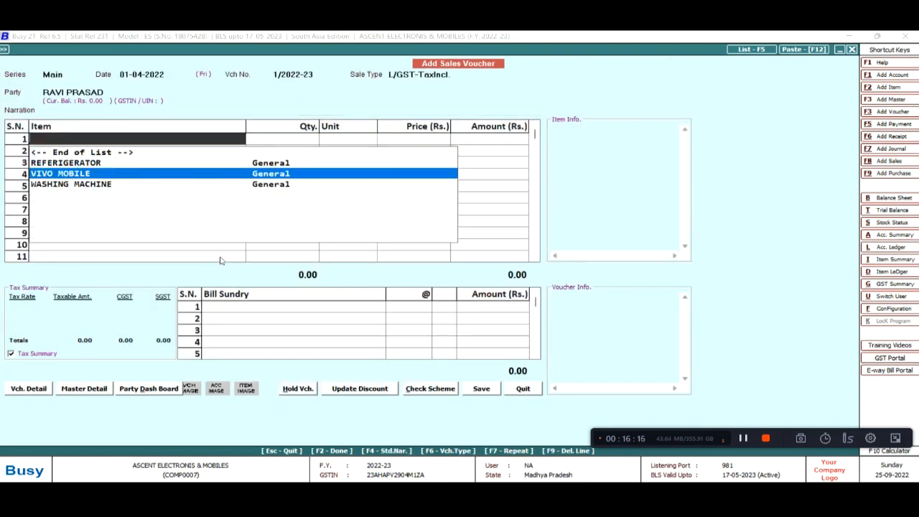
key("alt+Tab")
key("alt+Tab")
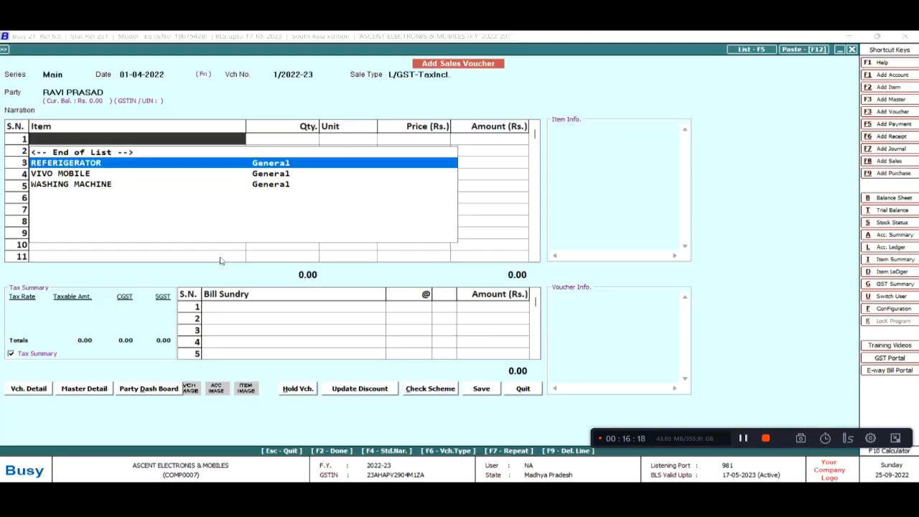
key("Down")
key("Down")
key("Return")
key("alt+Tab")
key("alt+Tab")
type("1")
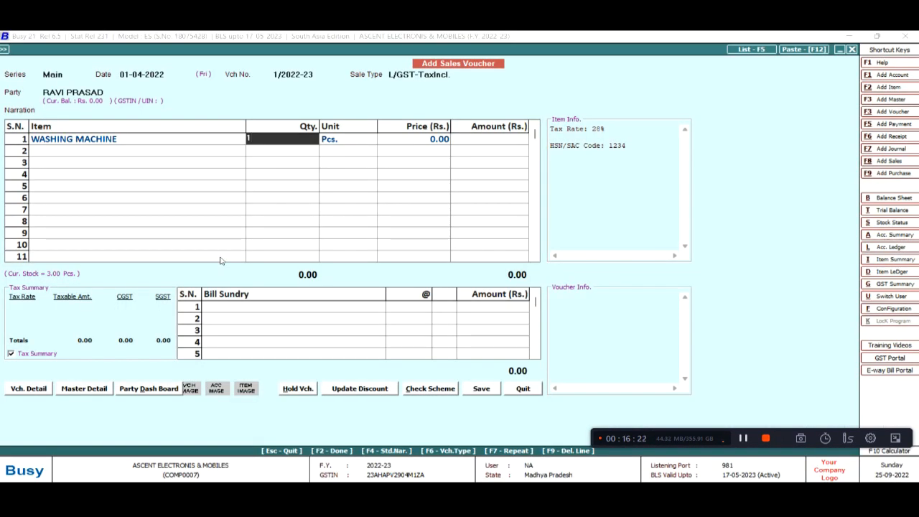
key("Return")
key("Return")
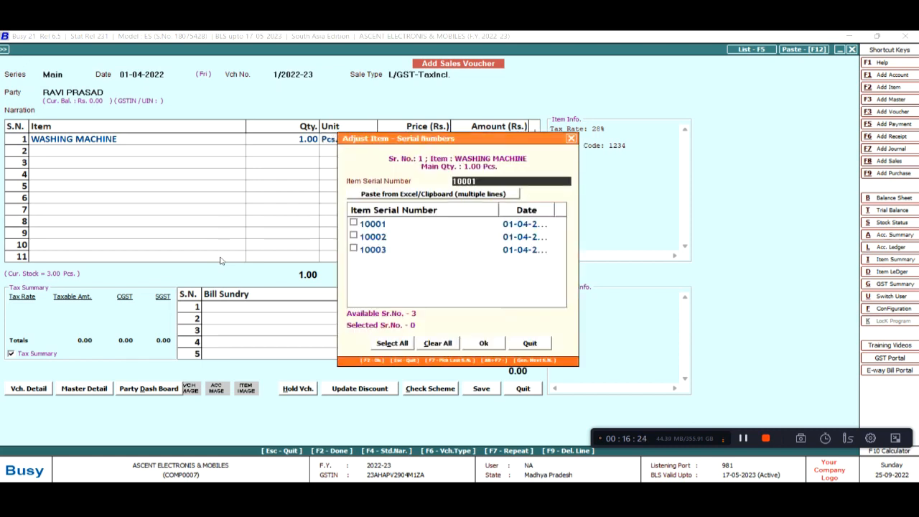
Assign serial number 10001 to the washing machine
key("alt+Tab")
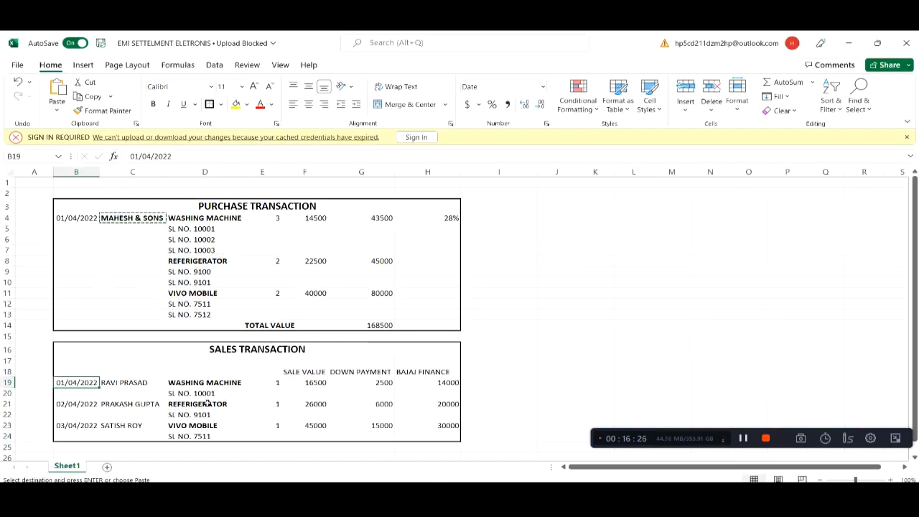
key("alt+Tab")
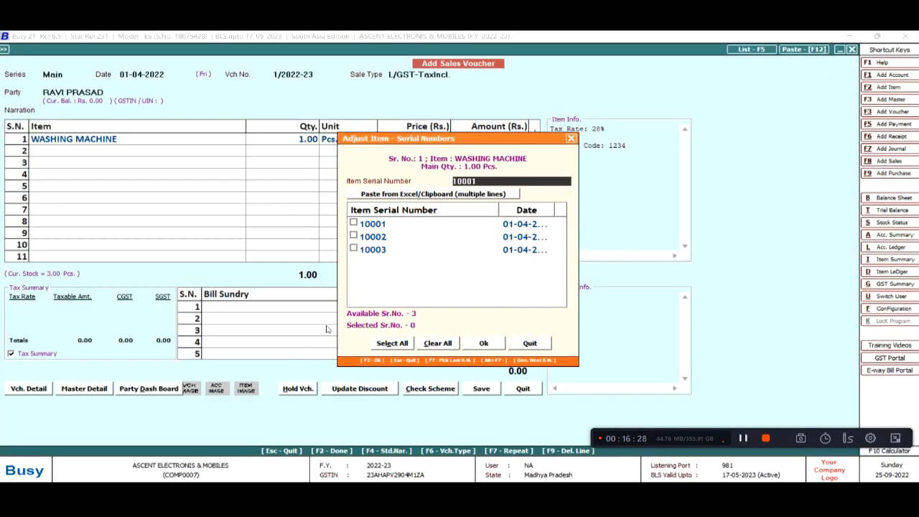
left_click(379, 226)
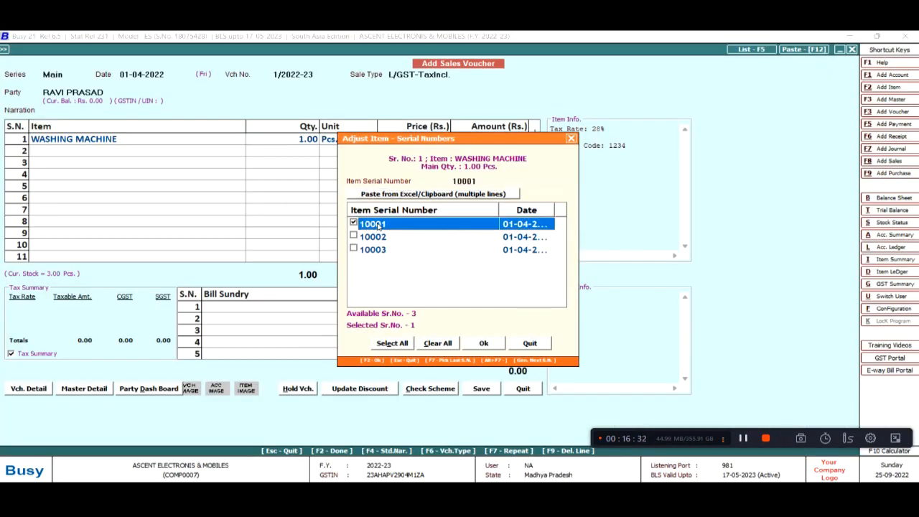
key("F2")
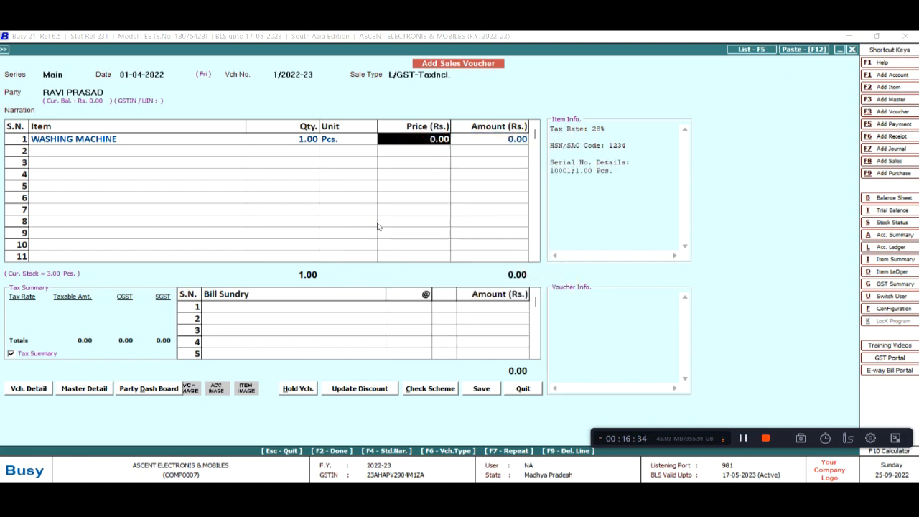
Price the washing machine at 16,500 and skip the empty bill sundry entries
key("alt+Tab")
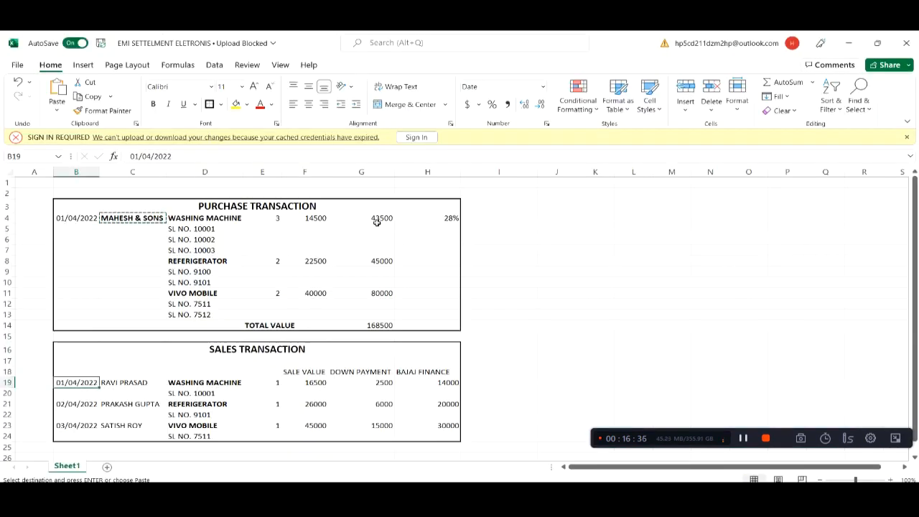
key("alt+Tab")
type("16500")
key("Return")
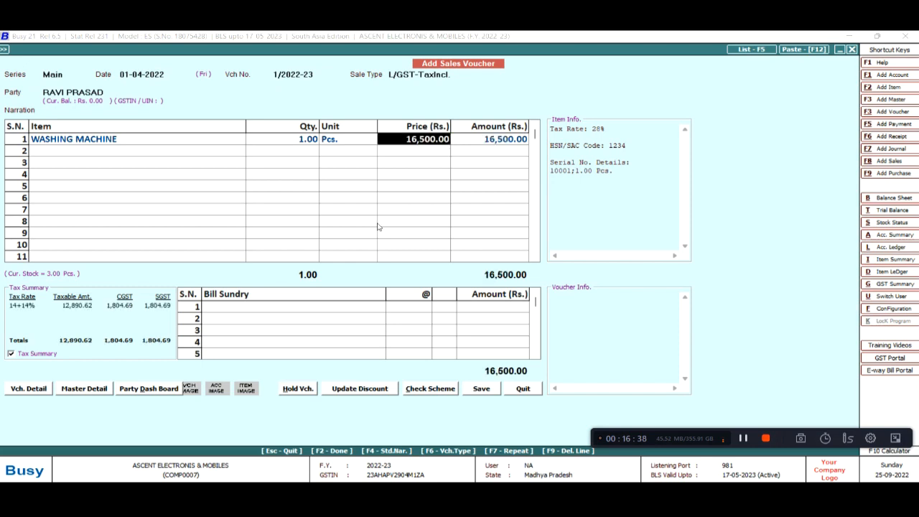
key("Return")
key("alt+Tab")
key("alt+Tab")
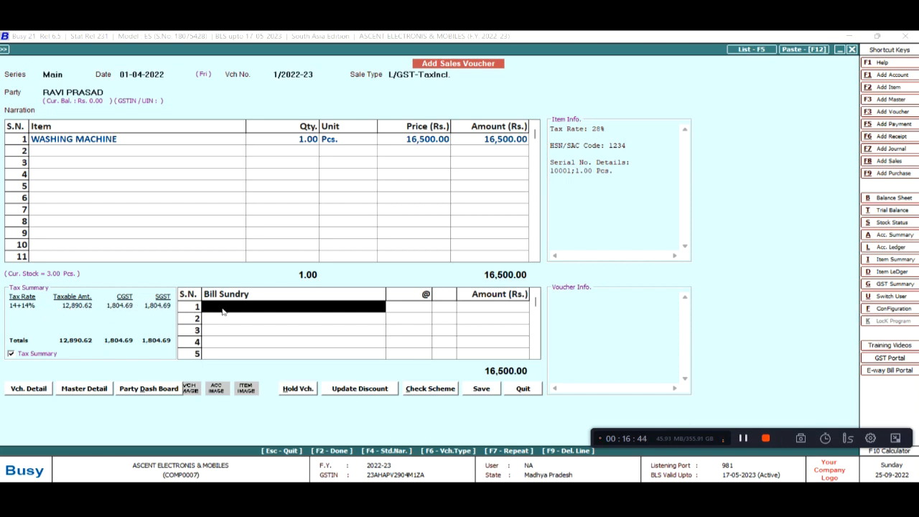
key("Return")
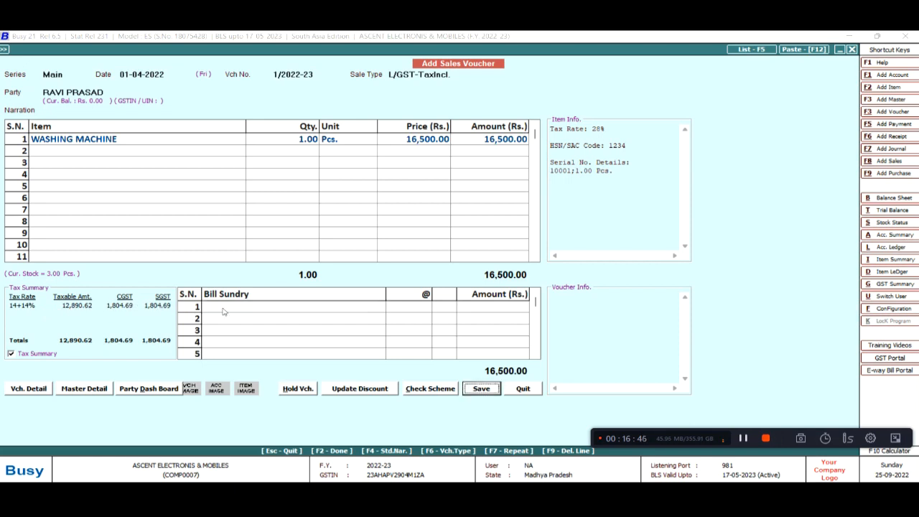
key("Return")
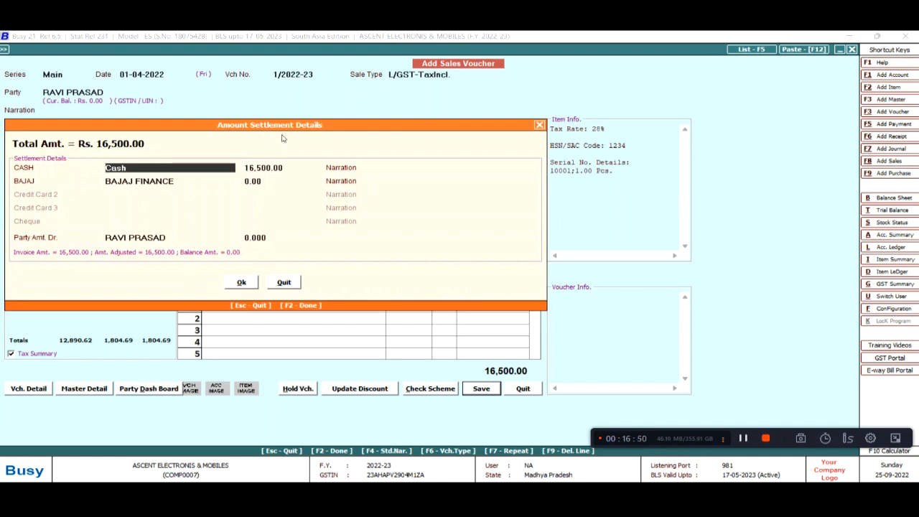
Enter 2,500 as the cash settlement amount
key("Return")
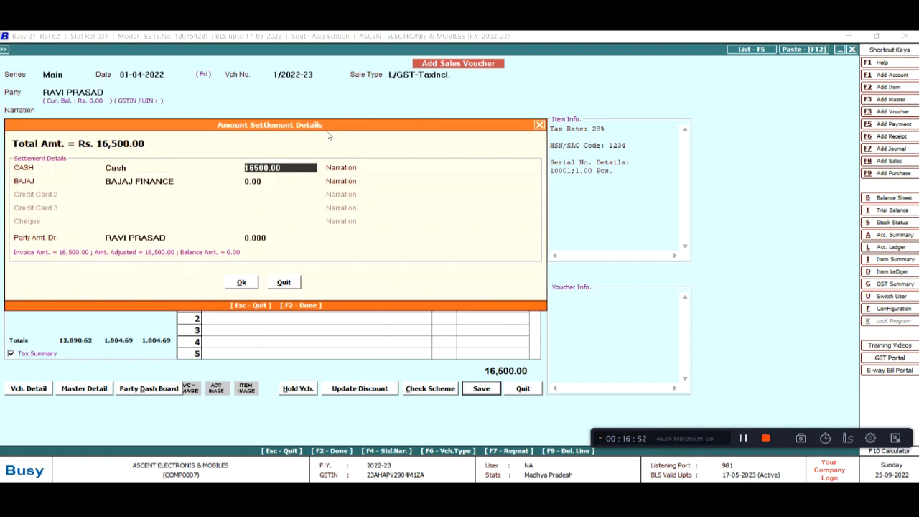
key("alt+Tab")
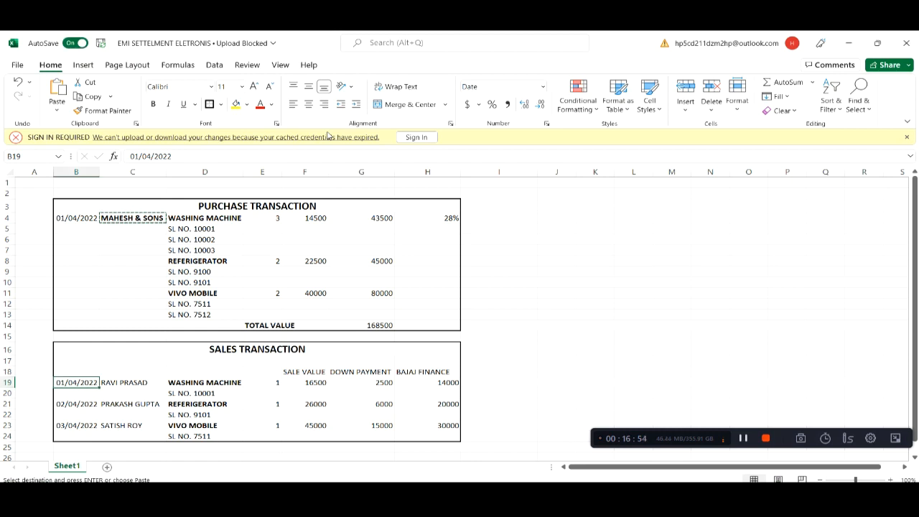
key("alt+Tab")
type("25000")
key("BackSpace")
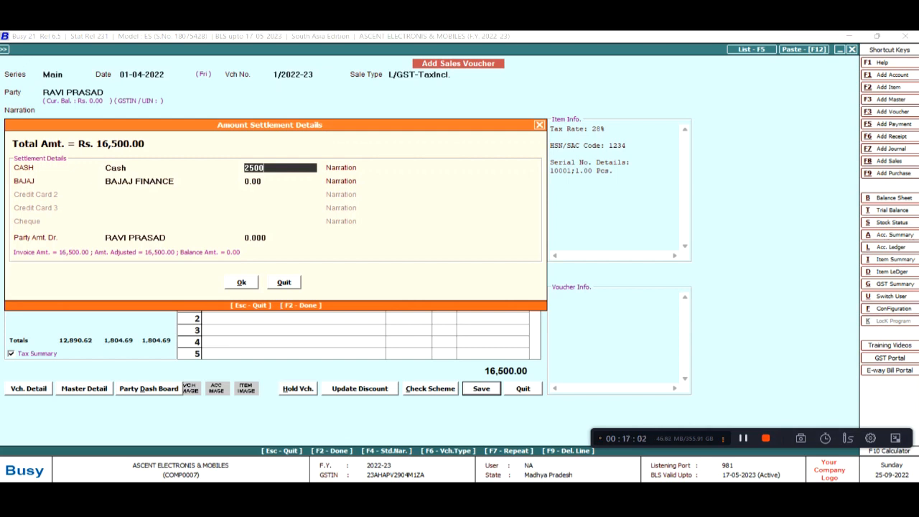
key("Return")
key("Return")
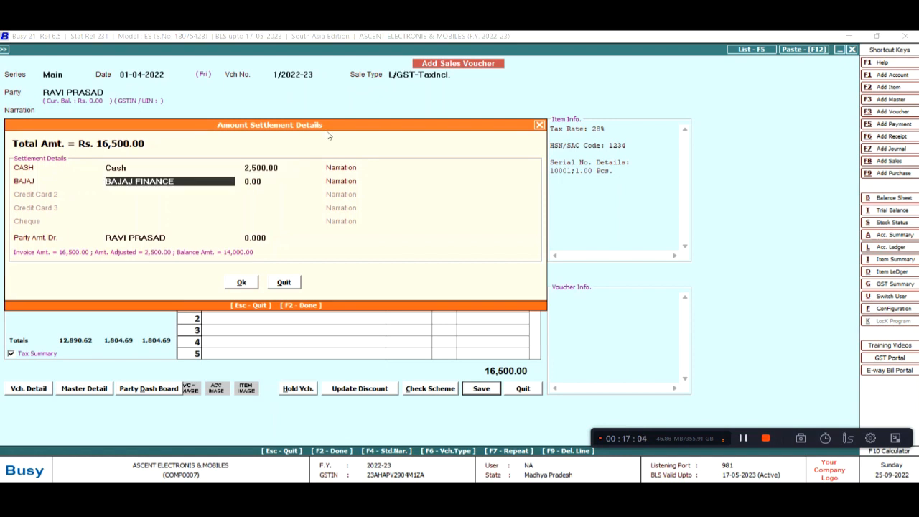
Settle the remaining 14,000 through the BAJAJ FINANCE account
key("BackSpace")
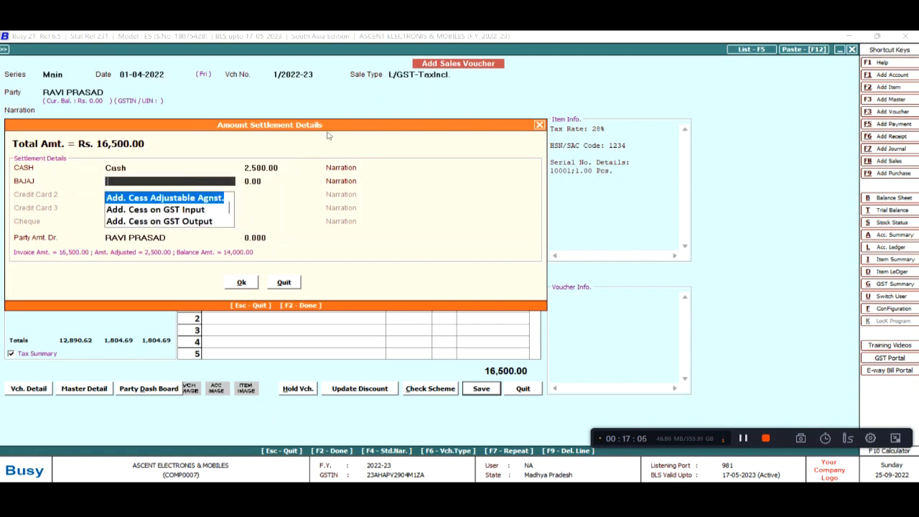
type("BA")
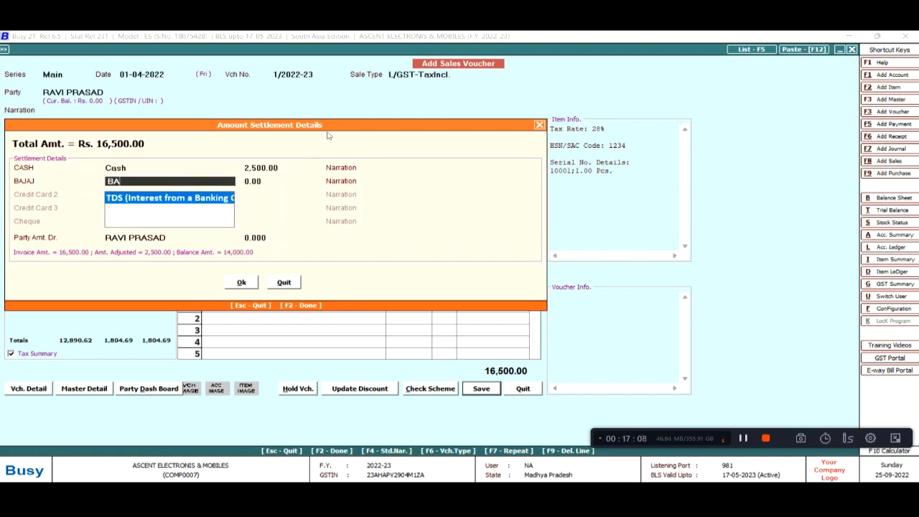
key("BackSpace")
type("A")
key("BackSpace")
key("BackSpace")
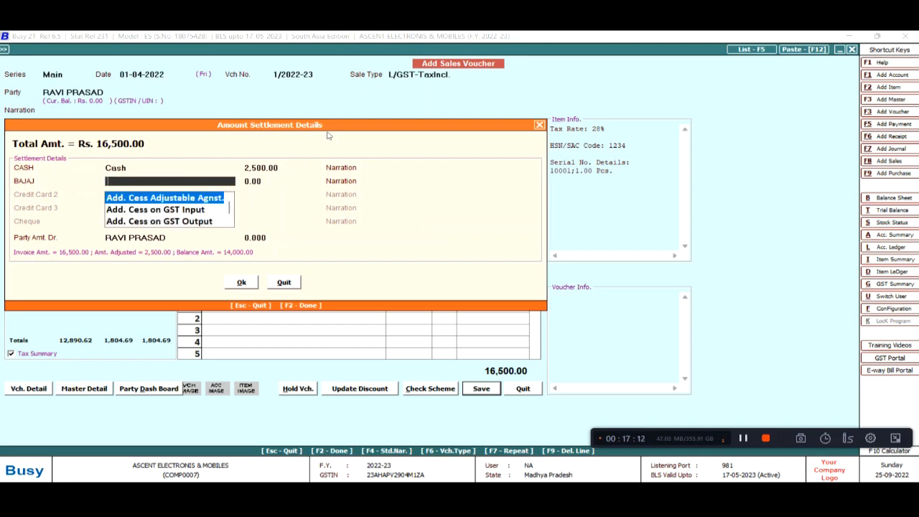
type("BA")
key("Down")
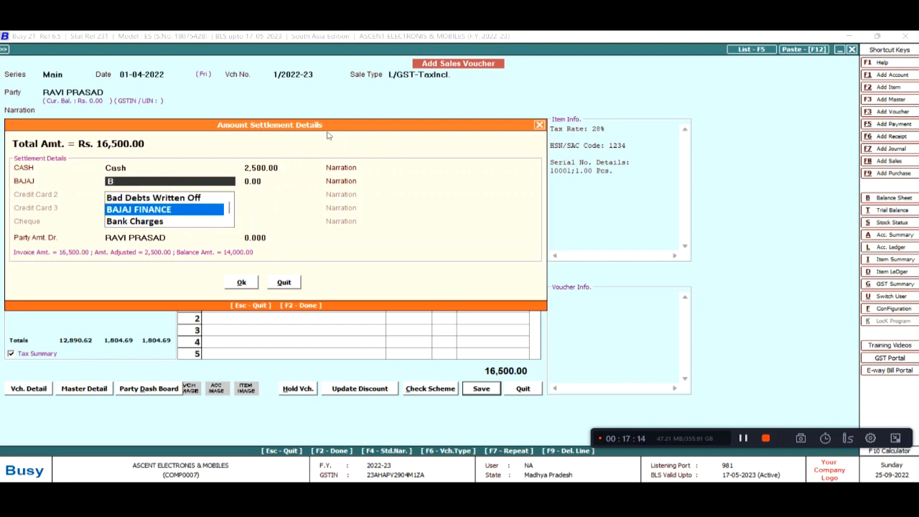
key("Return")
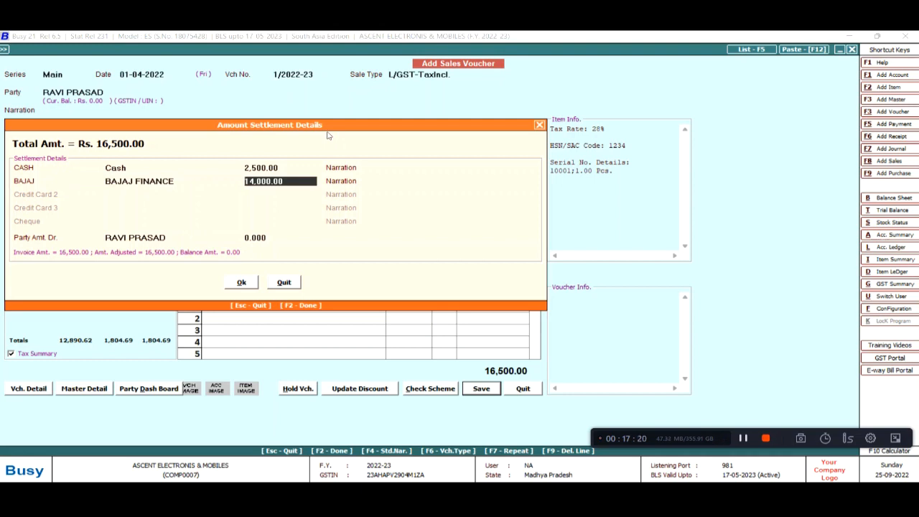
key("Return")
key("Return")
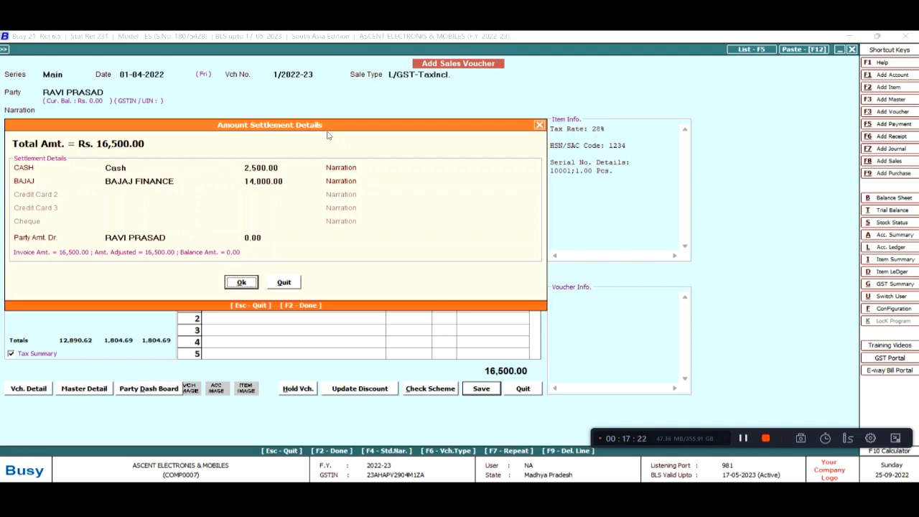
key("Return")
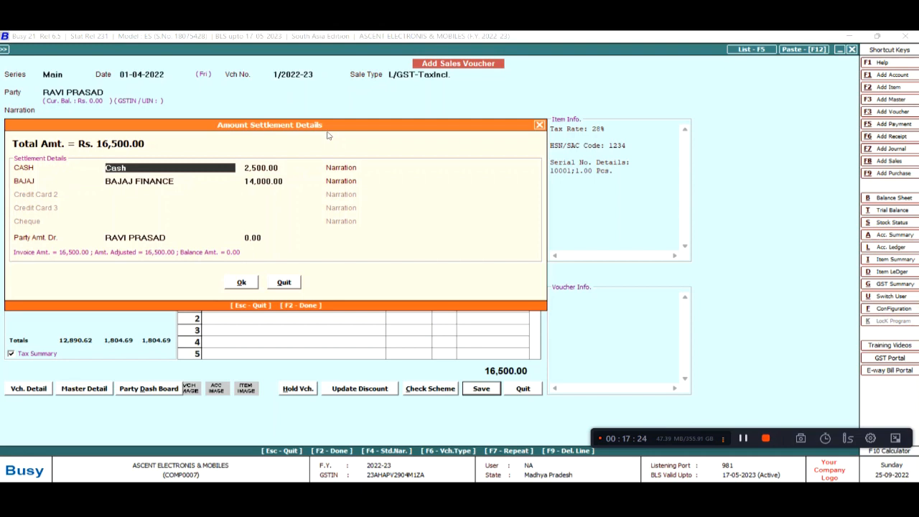
Review the 2,500 cash and 14,000 finance entries, returning to the cash amount
key("Return")
key("Return")
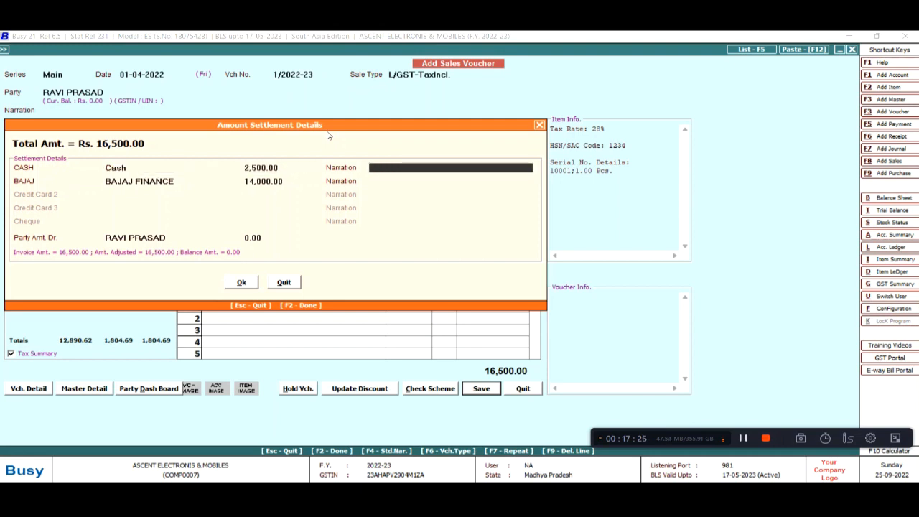
key("Return")
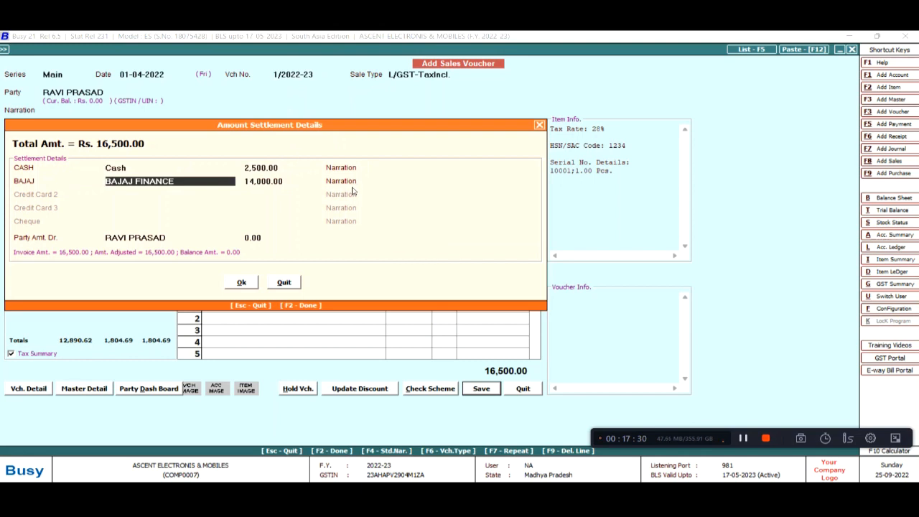
key("Return")
key("shift+Tab")
key("shift+Tab")
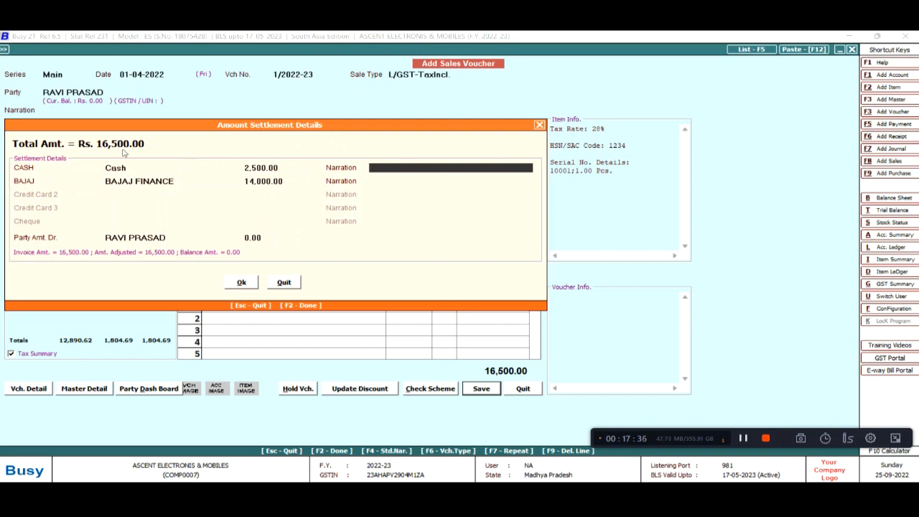
left_click(282, 168)
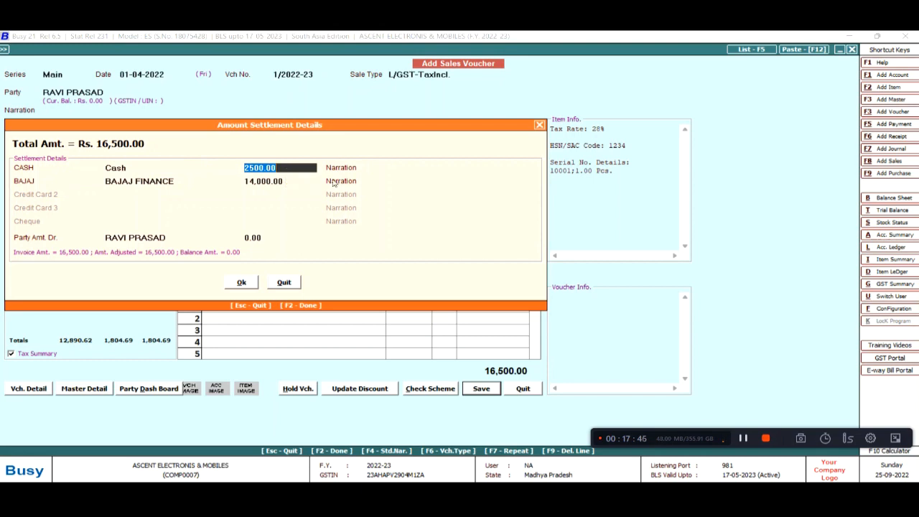
Cut the Bajaj Finance amount to 13,500, leave 500 owed by the party, and save the voucher
key("Return")
key("Return")
key("Return")
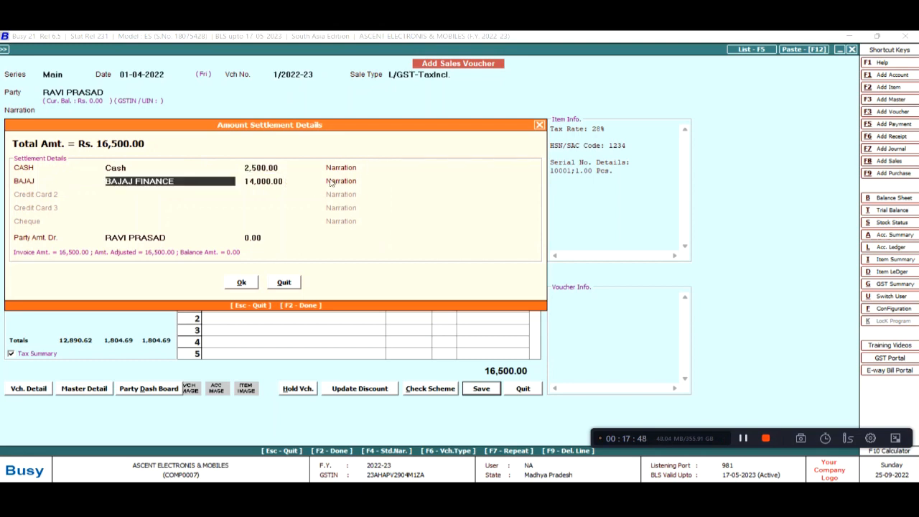
key("BackSpace")
type("13500")
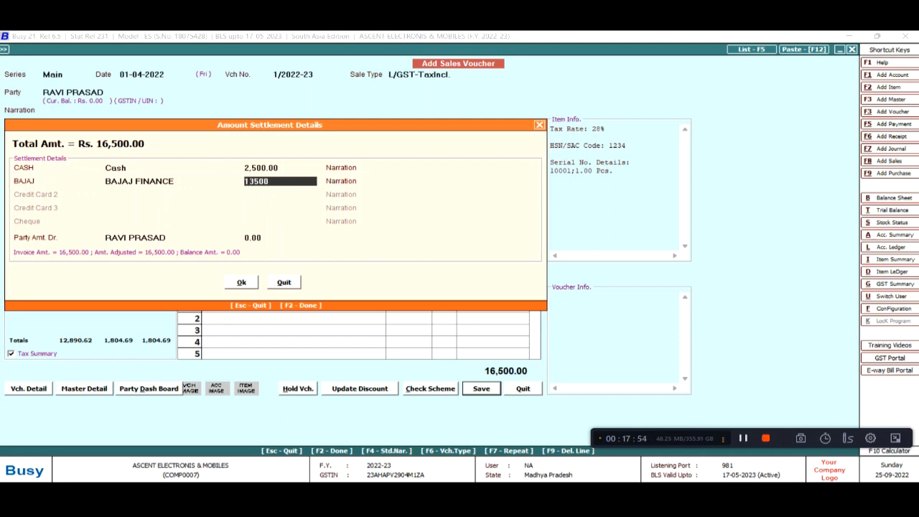
key("Return")
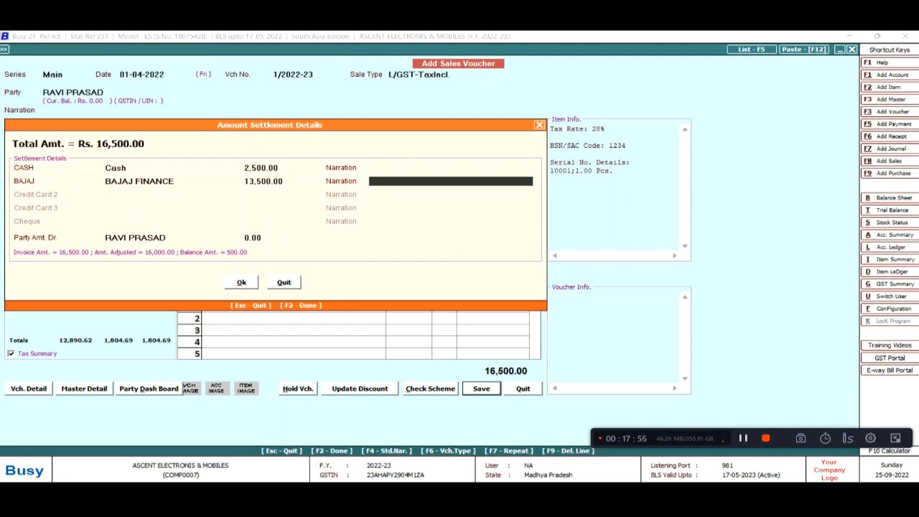
key("Return")
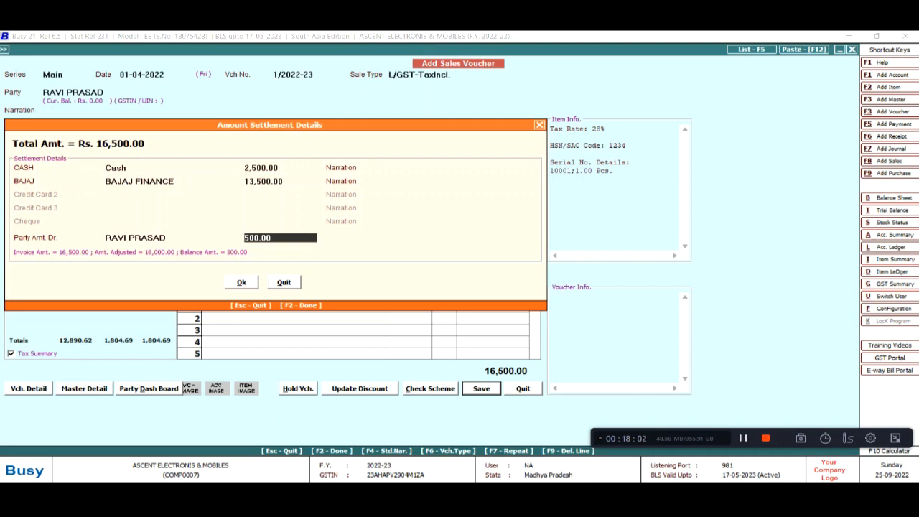
key("Return")
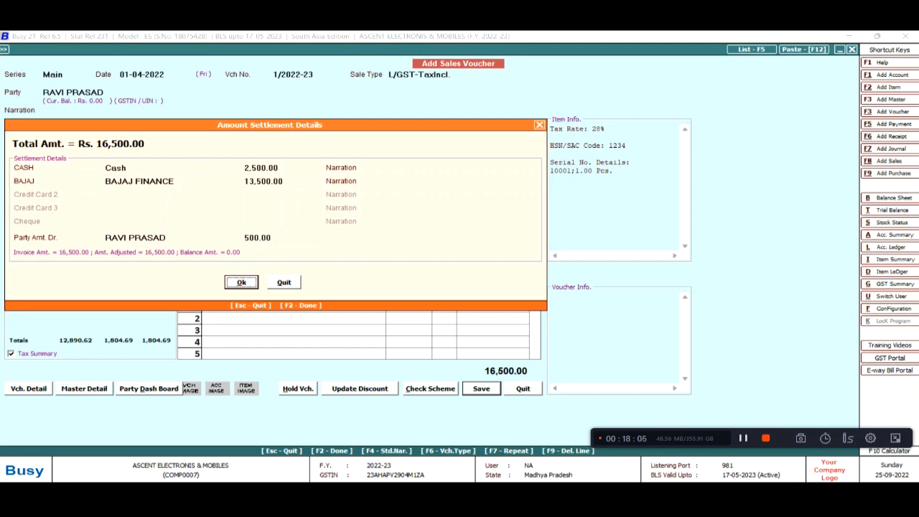
key("Return")
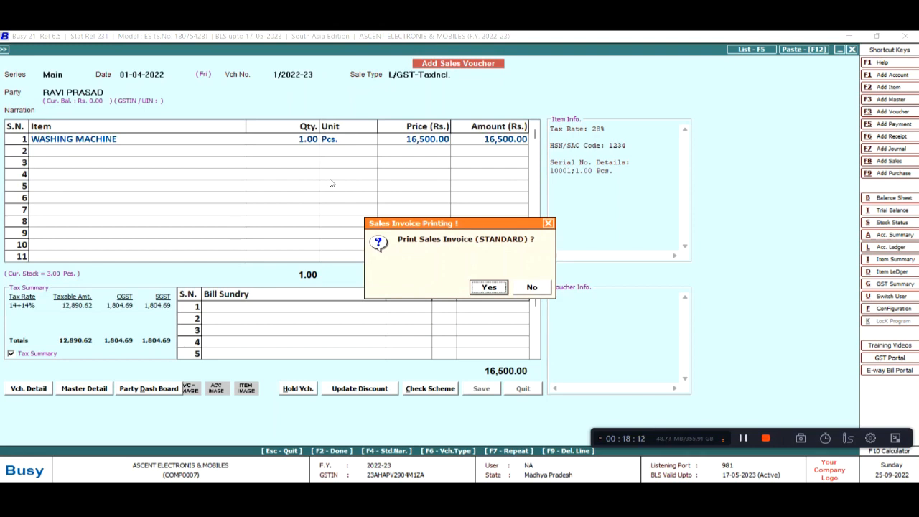
Skip printing, keep the Main series, and date the next sales voucher 02-04-2022
key("Right")
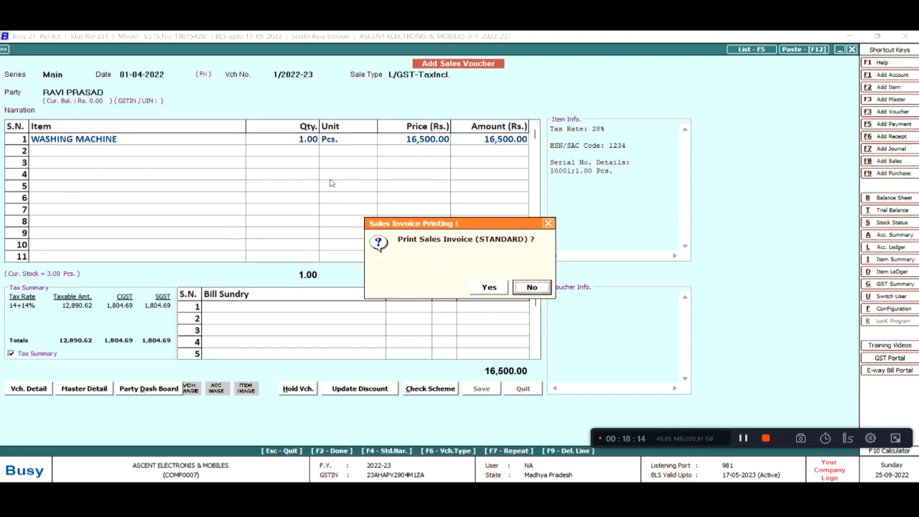
key("Return")
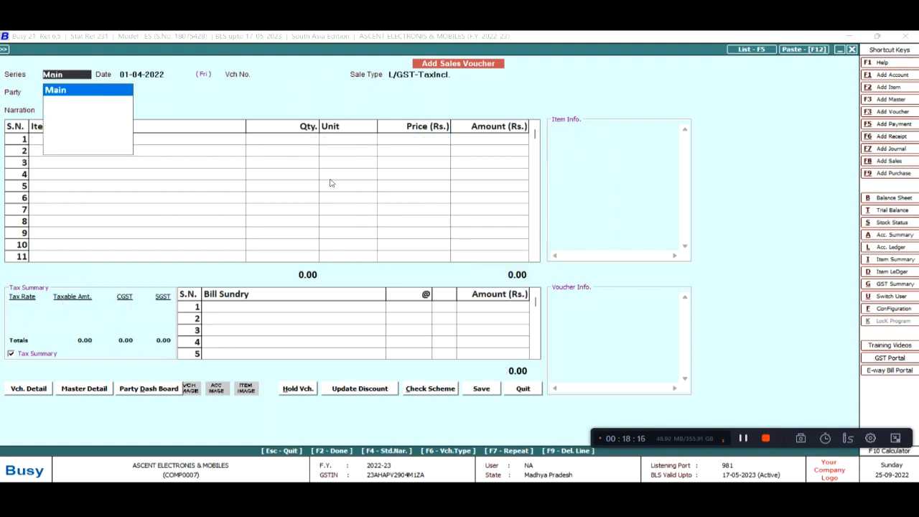
key("Return")
key("alt+Tab")
key("alt+Tab")
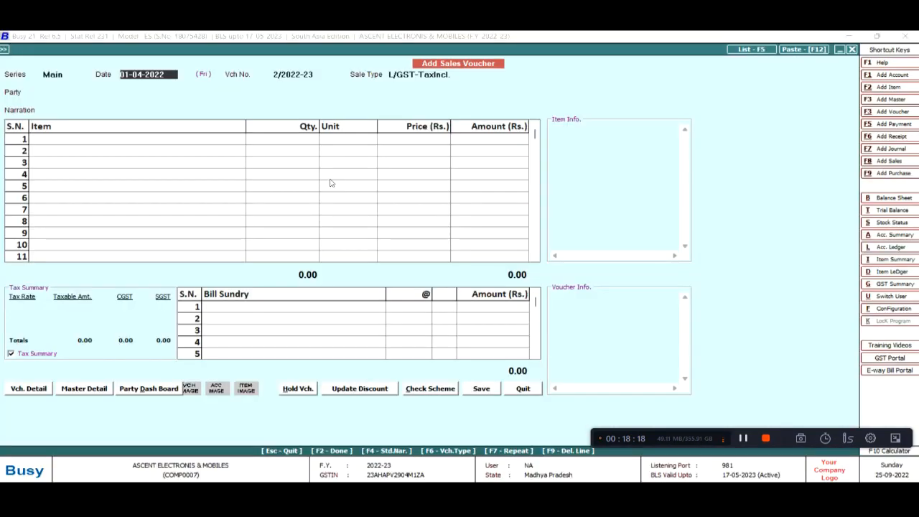
key("Return")
key("Return")
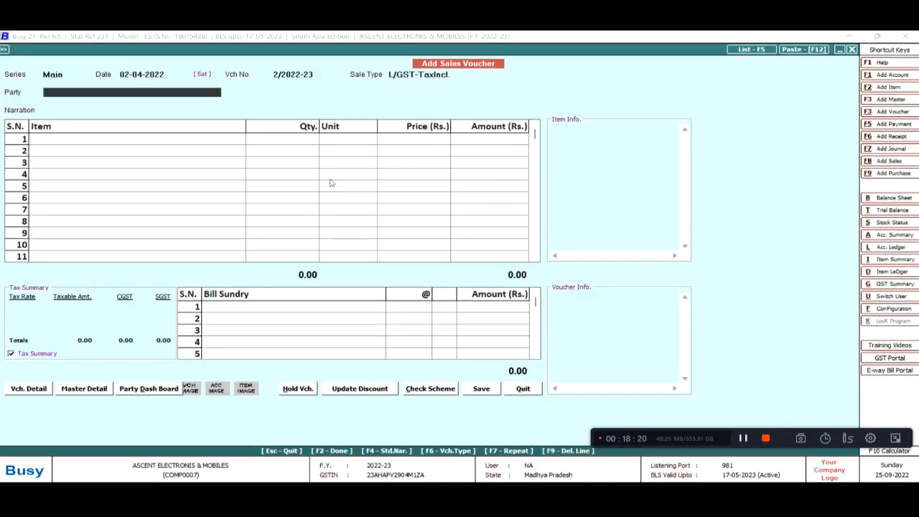
key("alt+Tab")
key("alt+Tab")
Create a new customer account in Sundry Debtors with dealer type Un-Registered
type("P")
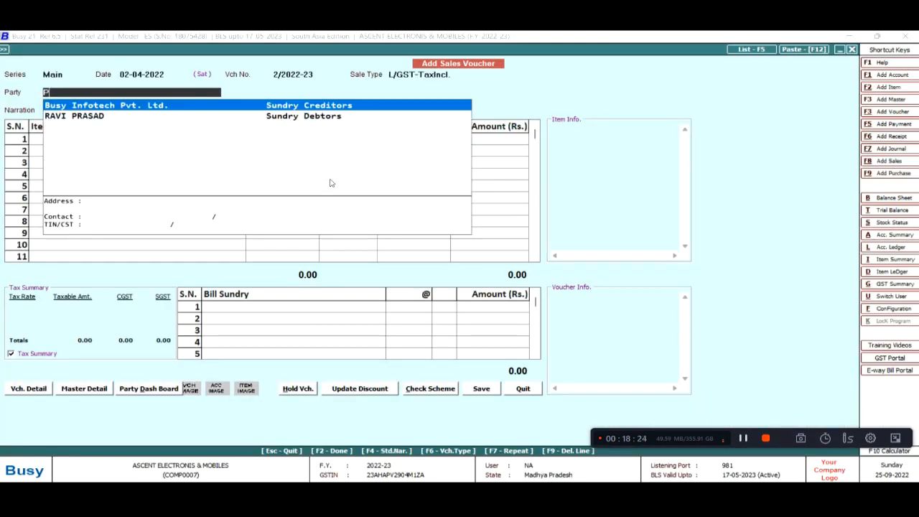
key("F3")
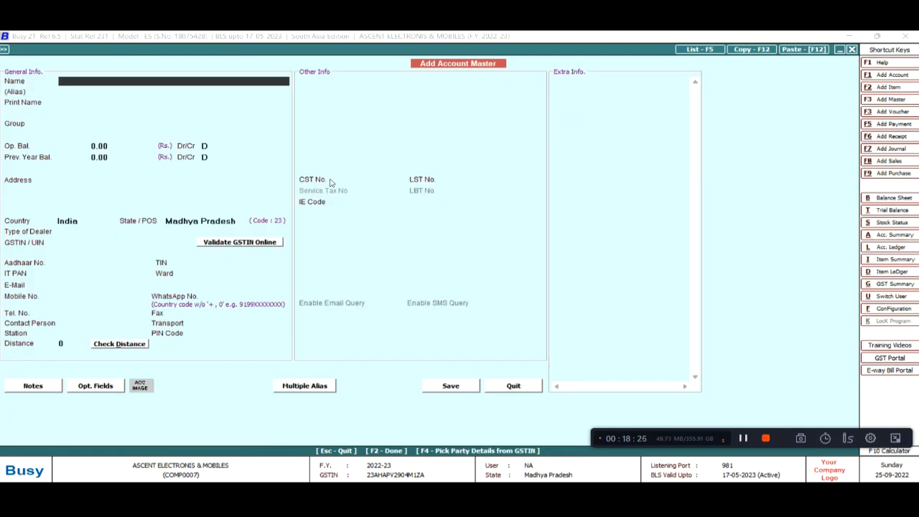
key("Return")
key("Return")
type("SUN")
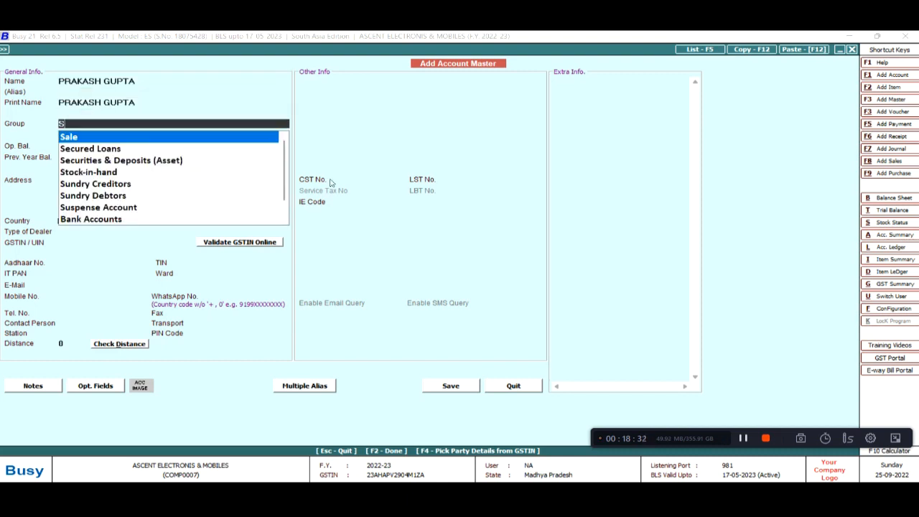
key("Down")
key("Return")
key("Return")
key("Return")
key("Return")
key("Return")
key("Return")
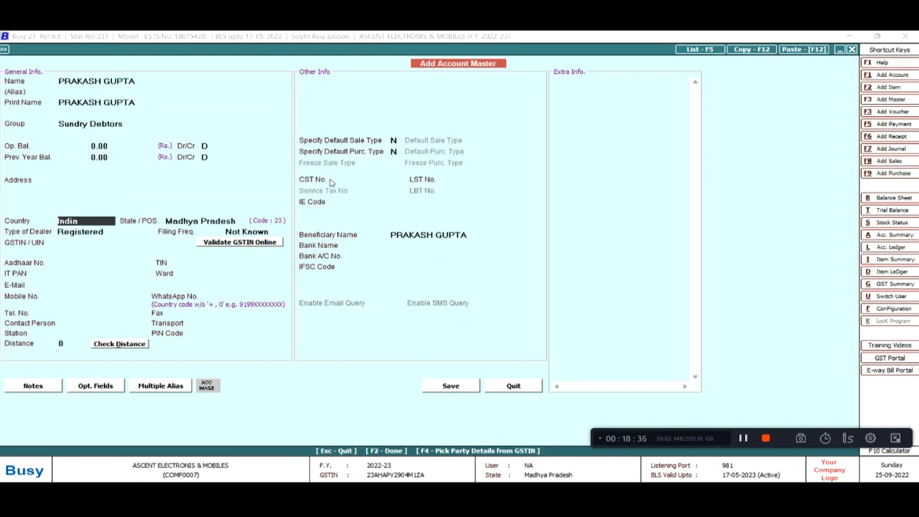
key("Return")
key("Return")
key("Down")
key("Return")
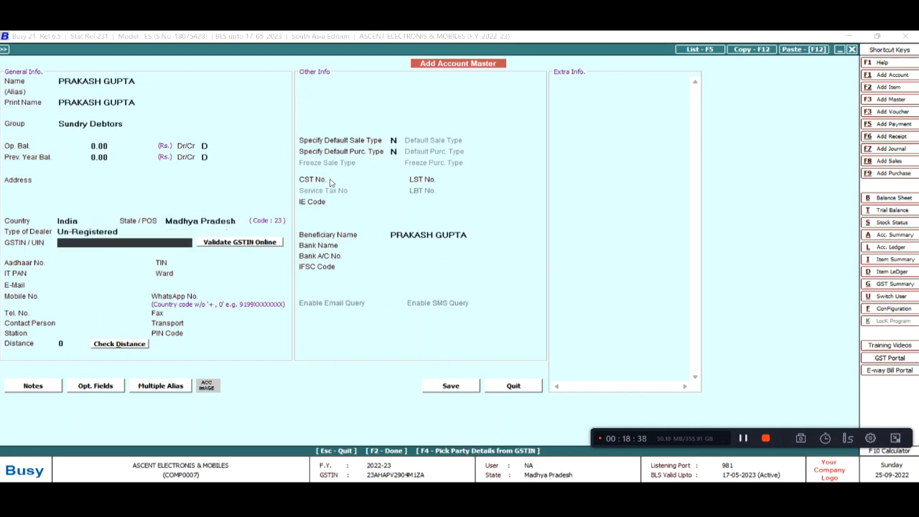
key("F2")
key("Return")
key("Return")
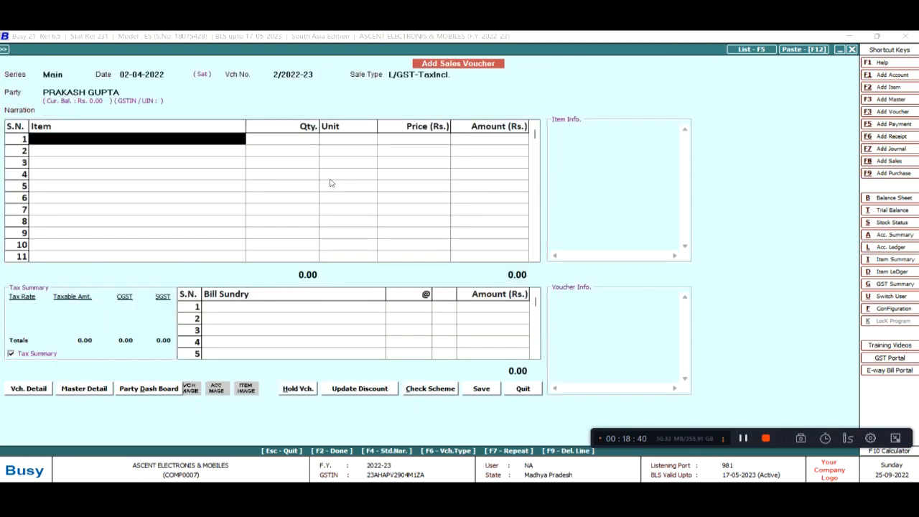
Save the new customer and bill one REFERIGERATOR, quantity 1
key("Down")
key("Down")
key("alt+Tab")
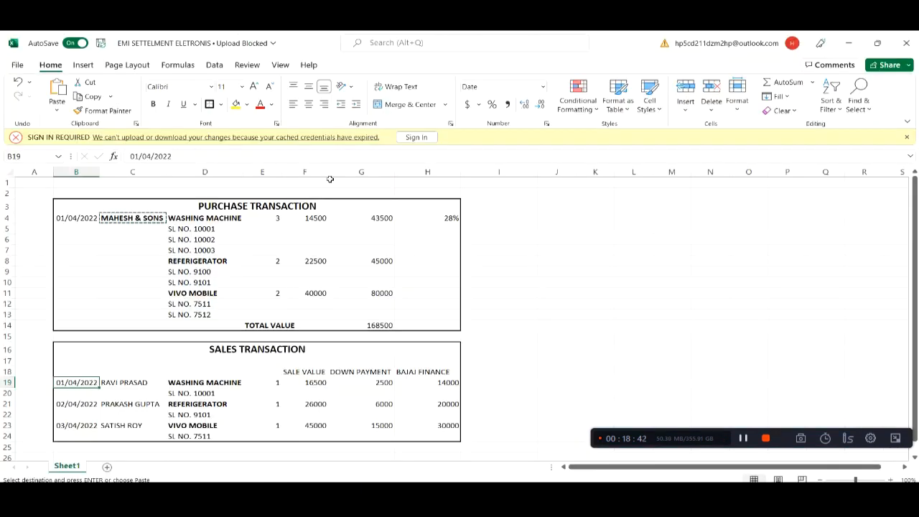
key("alt+Tab")
key("Down")
key("Up")
key("Up")
key("Return")
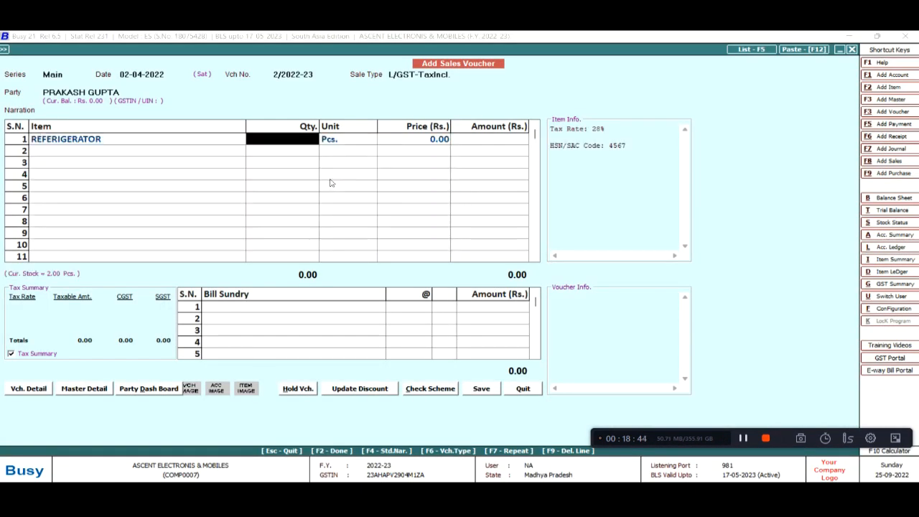
type("1")
key("Return")
key("Return")
Assign serial number 9101 to the refrigerator
key("alt+Tab")
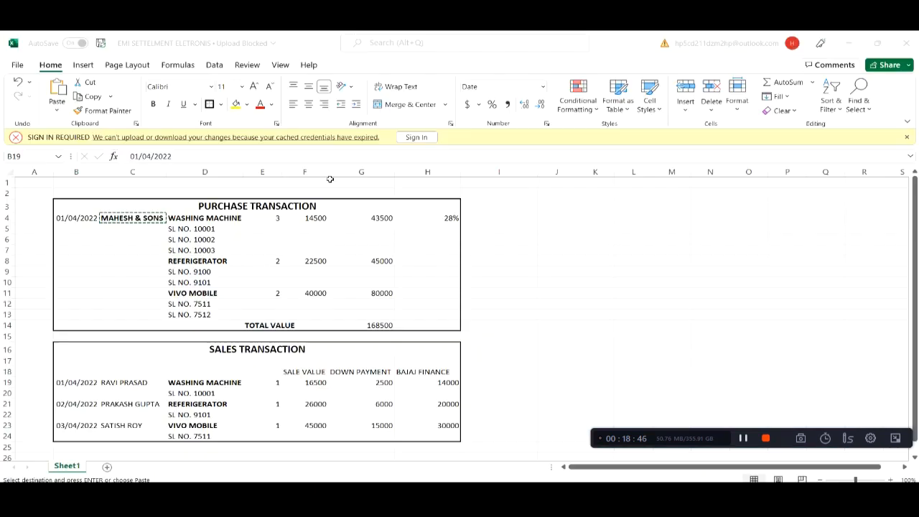
key("alt+Tab")
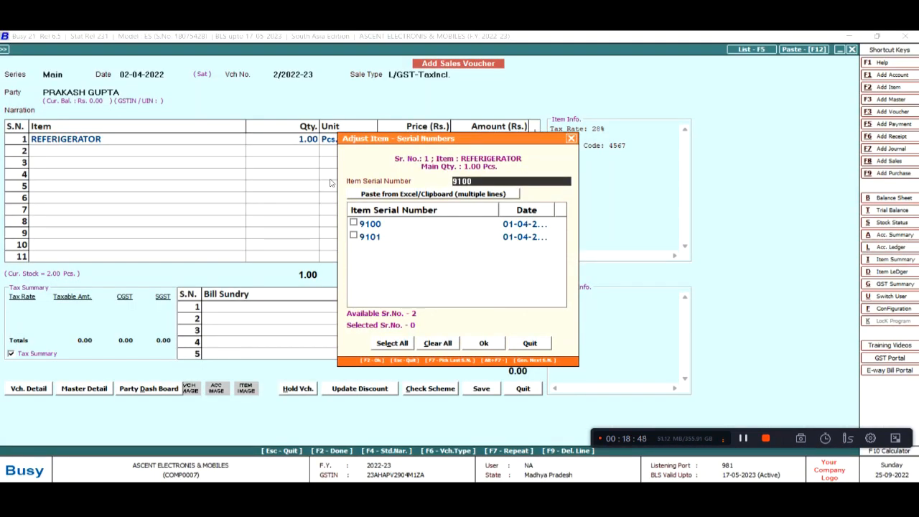
key("Tab")
key("Tab")
key("Down")
key("space")
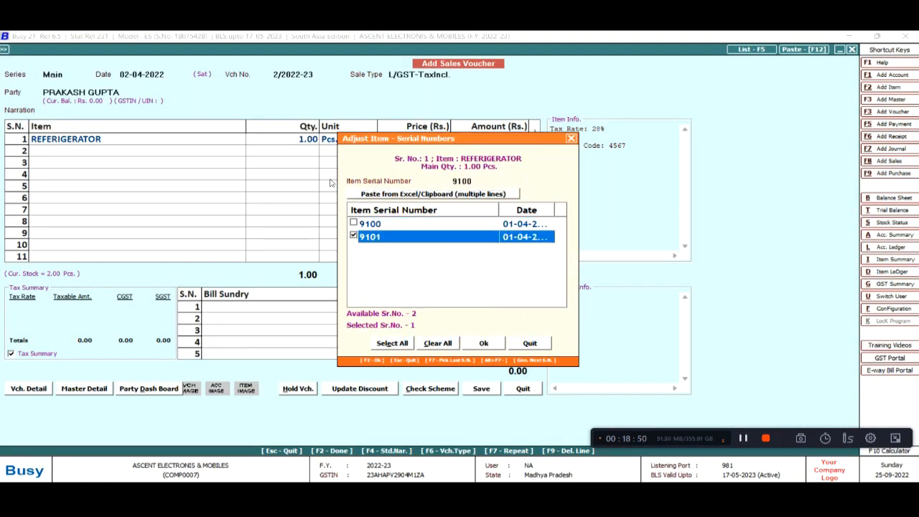
key("Tab")
key("Return")
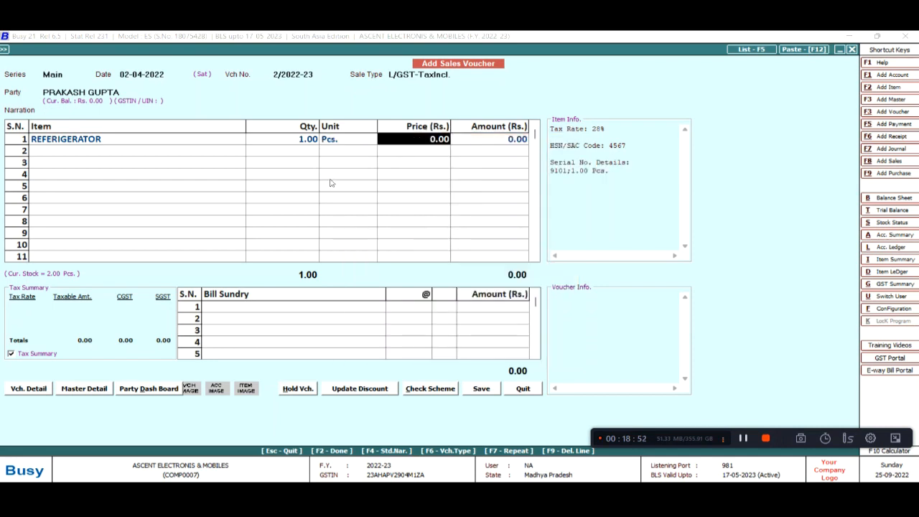
Price the refrigerator at 26,000 and accept the line amount
key("alt+Tab")
key("alt+Tab")
type("26000")
key("Return")
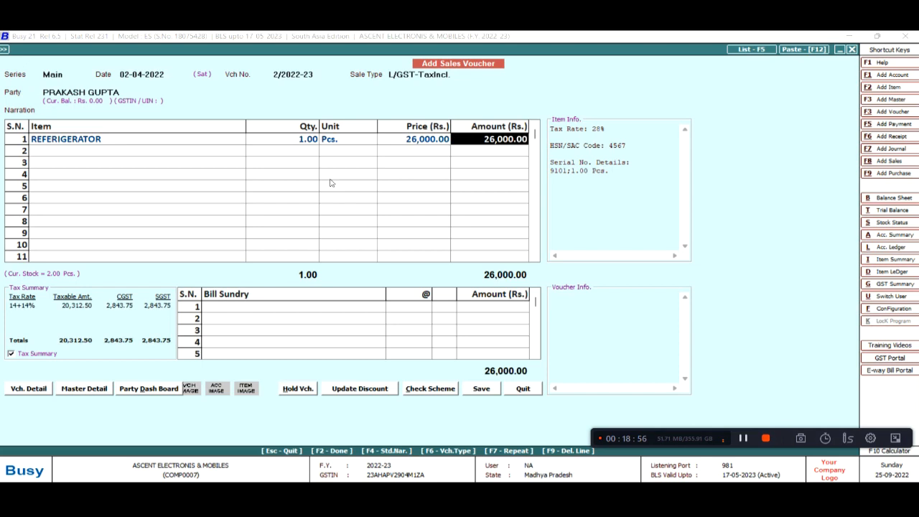
key("Return")
key("Return")
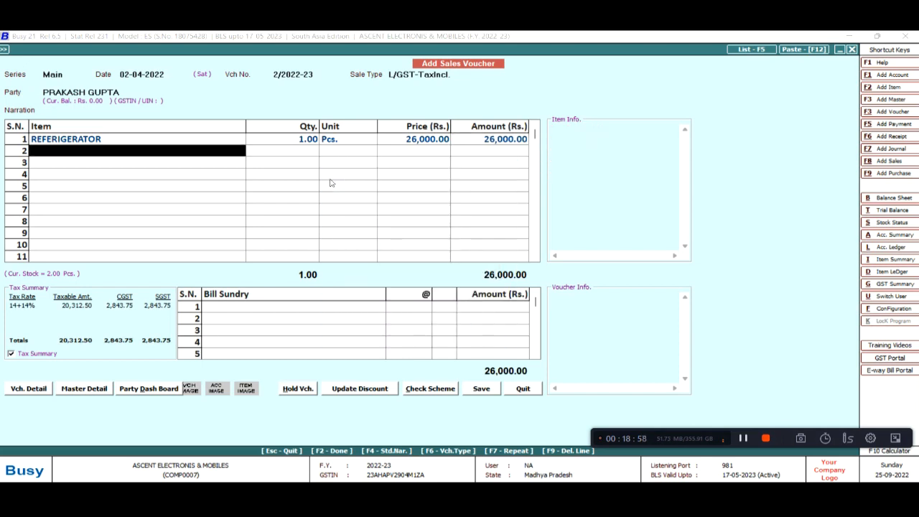
Settle the sale as 6,000 cash, leaving 20,000 to Bajaj Finance
key("Return")
key("Return")
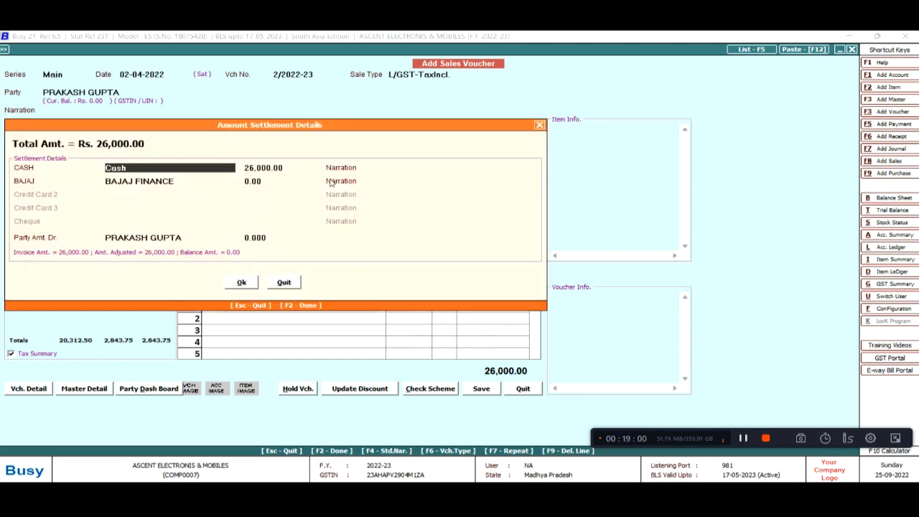
key("Return")
key("alt+Tab")
key("alt+Tab")
type("60000")
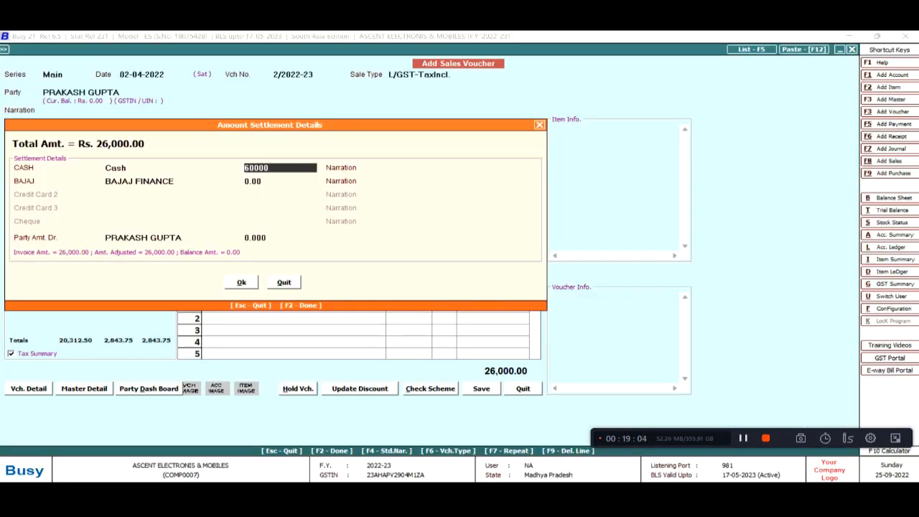
key("Return")
key("Return")
key("Return")
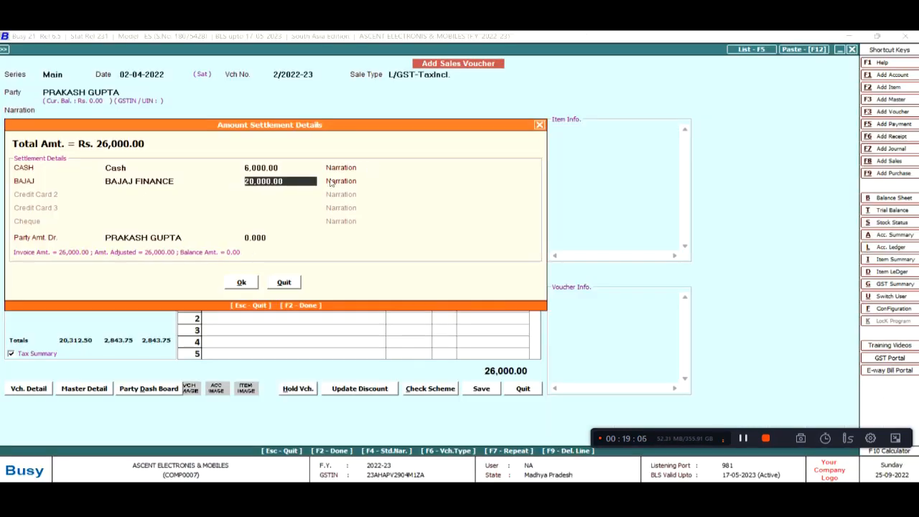
key("alt+Tab")
key("alt+Tab")
key("alt+Tab")
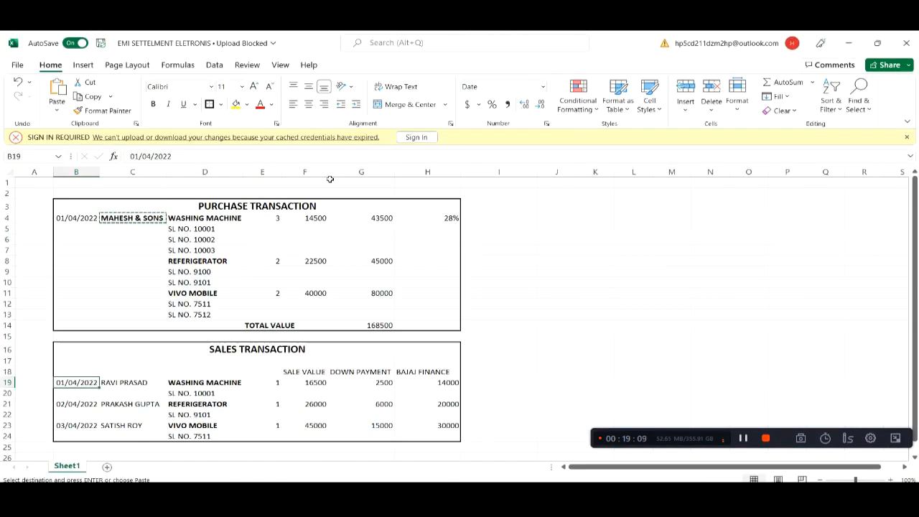
Enter 13500 in cell H19 as the first sale's Bajaj Finance amount
left_click(447, 384)
type("13500")
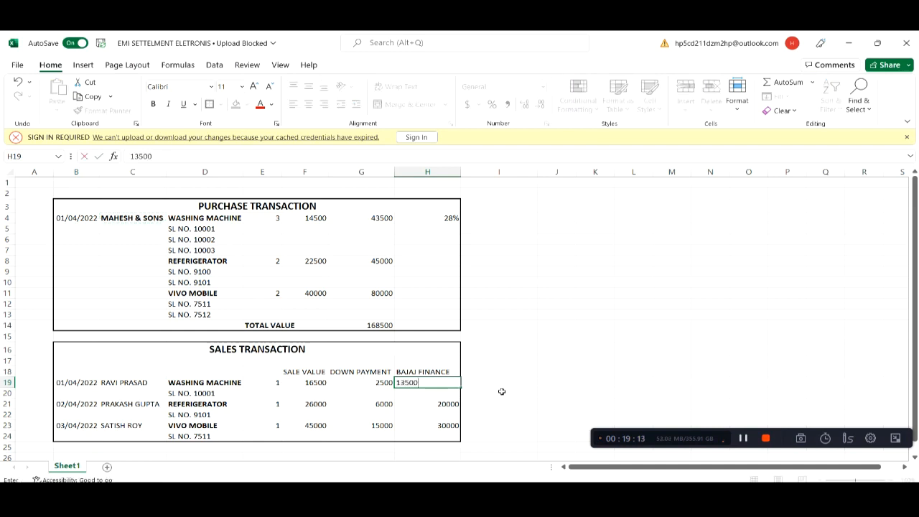
key("Return")
Put 500 in I19 and the first customer's name in I18
key("Up")
key("Right")
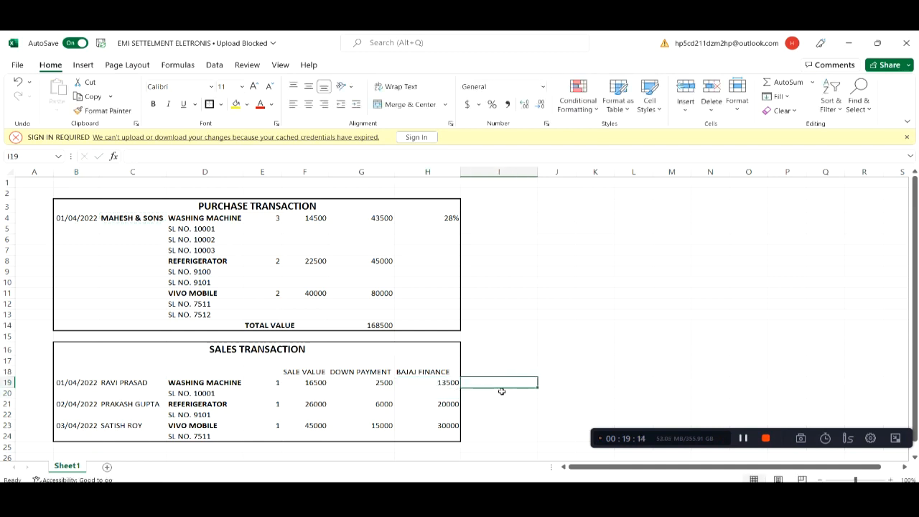
type("500")
key("Return")
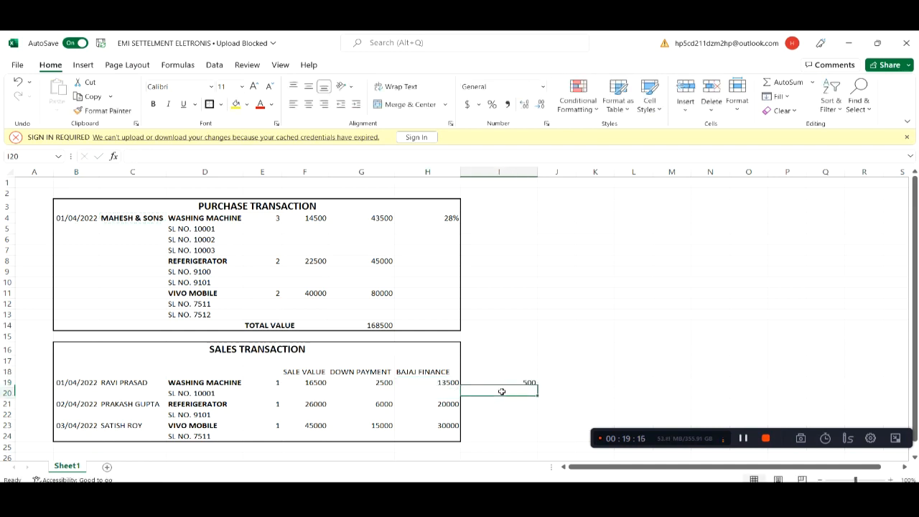
key("Up")
key("Up")
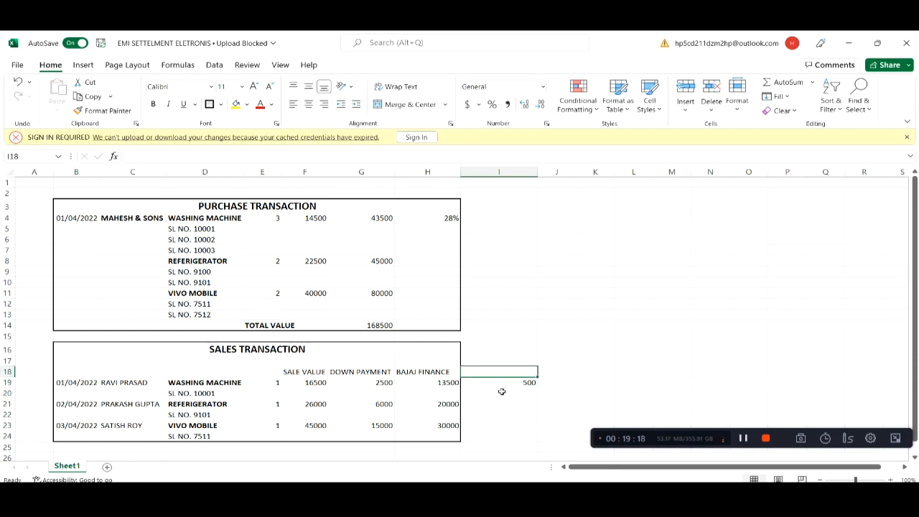
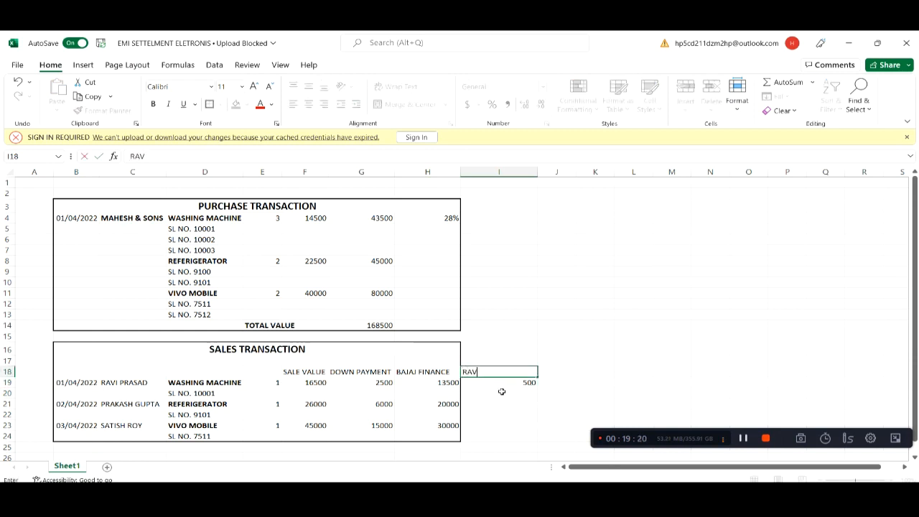
key("Return")
key("Return")
key("Return")
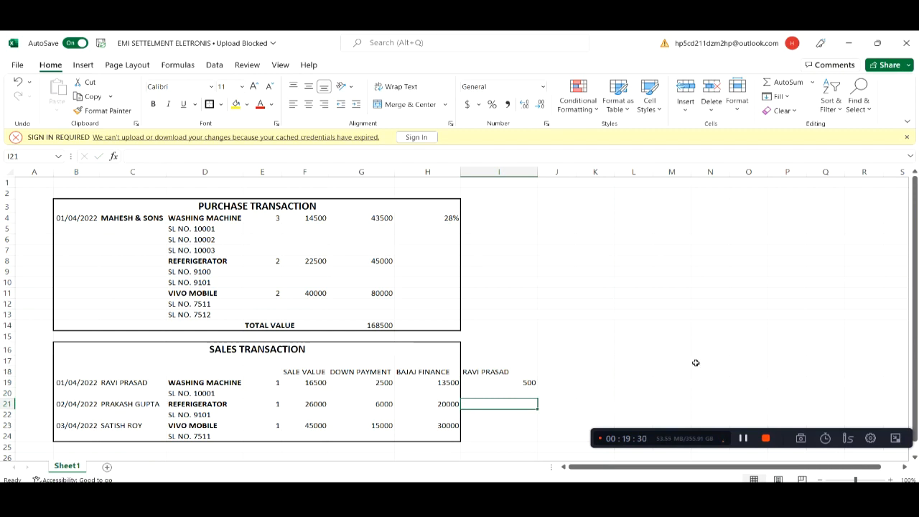
key("alt+Tab")
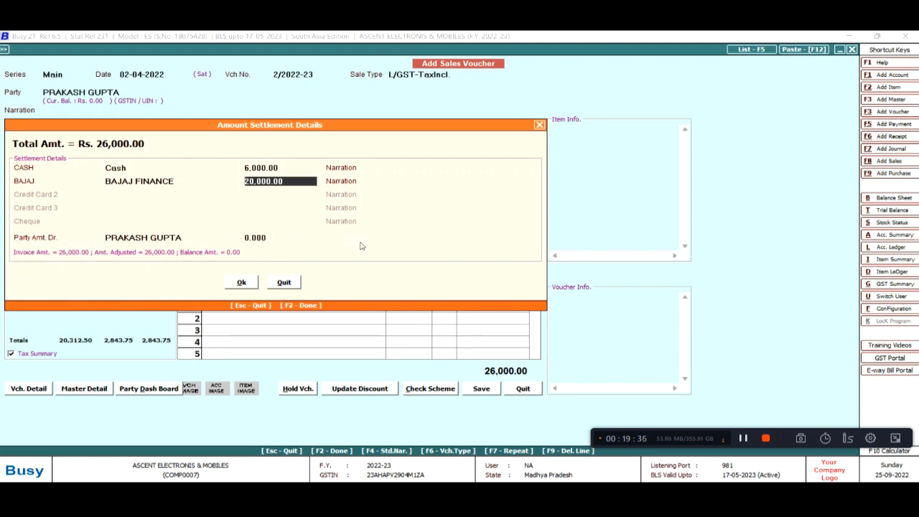
Save the second sales voucher without printing the invoice
key("Return")
key("Return")
key("Return")
key("Return")
key("Right")
key("Return")
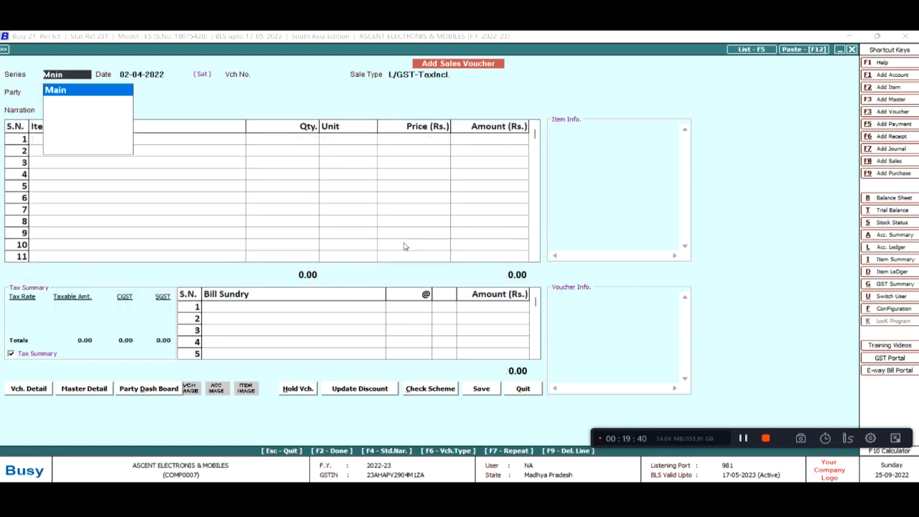
key("Return")
Date the third sales voucher 03-04-2022
key("alt+Tab")
key("alt+Tab")
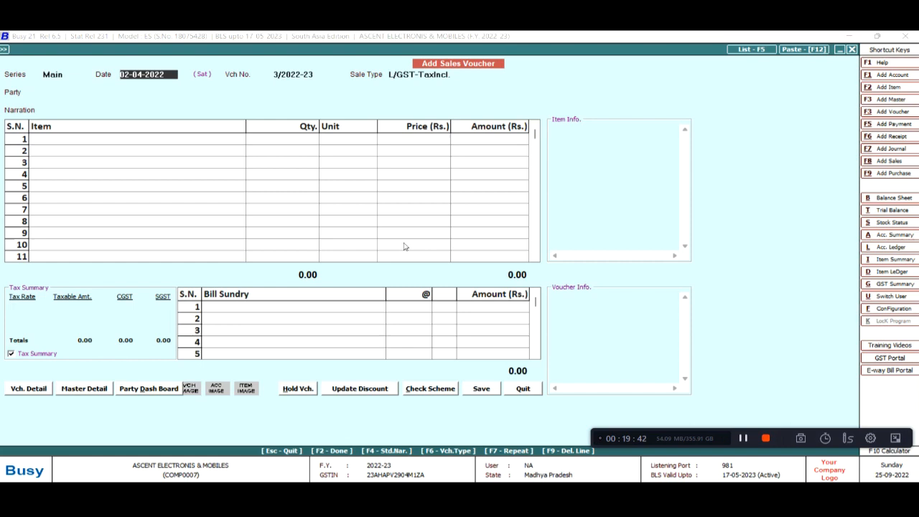
type("3")
key("Return")
key("Return")
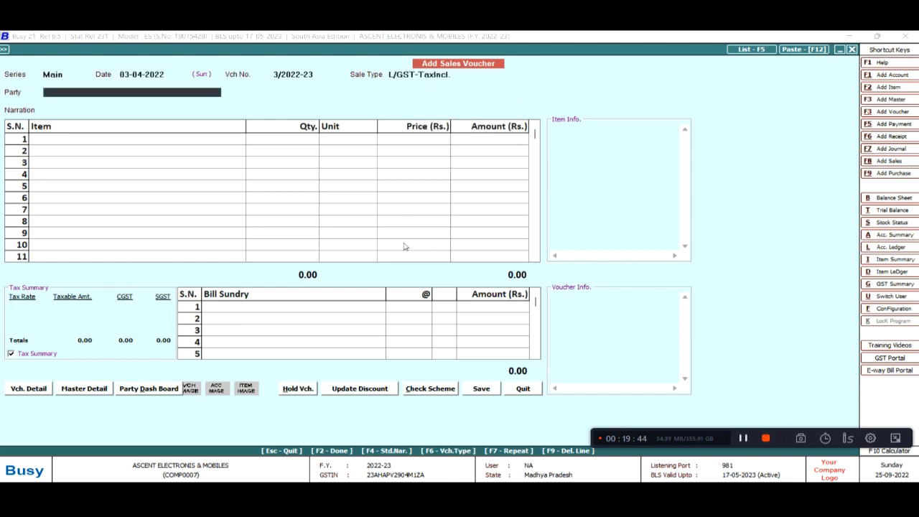
key("alt+Tab")
key("alt+Tab")
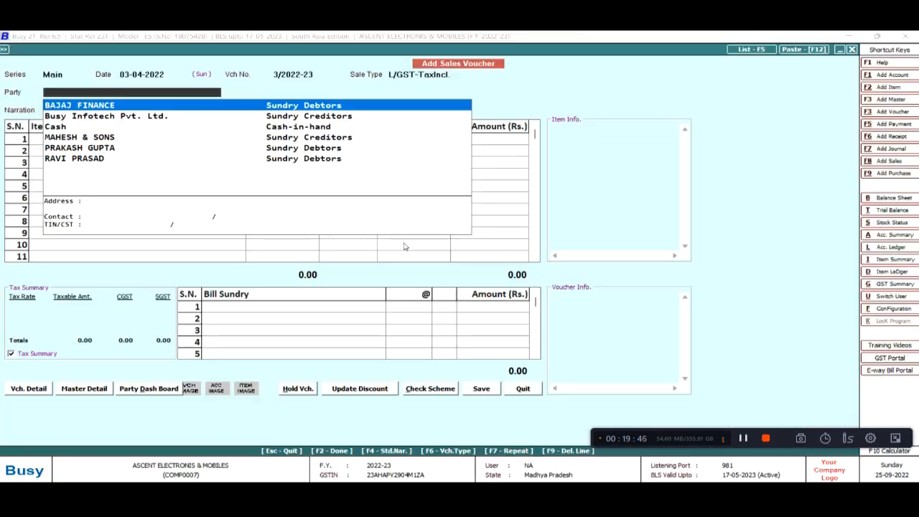
key("Escape")
Start a new party account and enter the customer's name, correcting it
key("alt+F1")
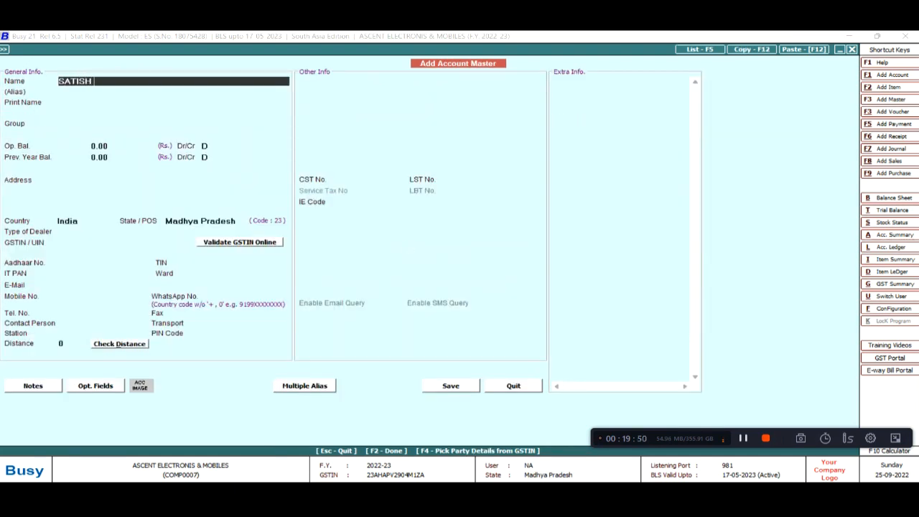
key("Return")
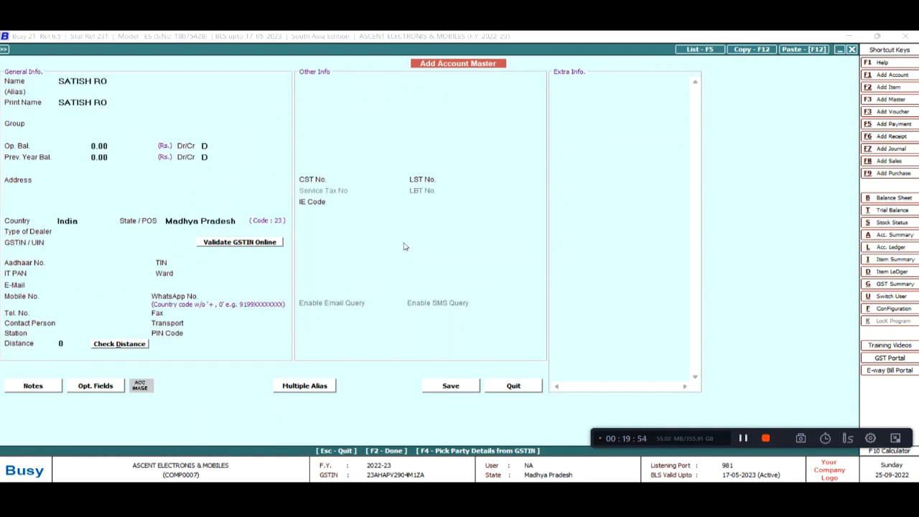
left_click(125, 83)
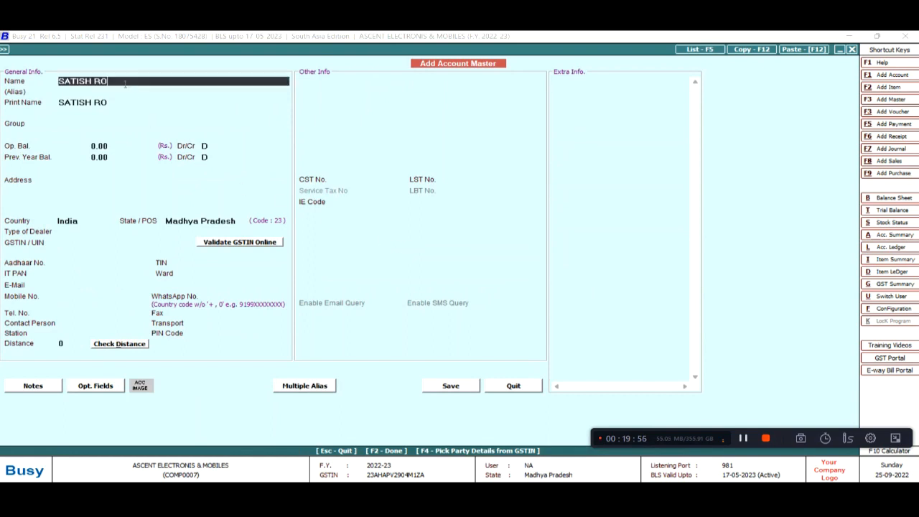
type("Y")
key("Return")
key("Return")
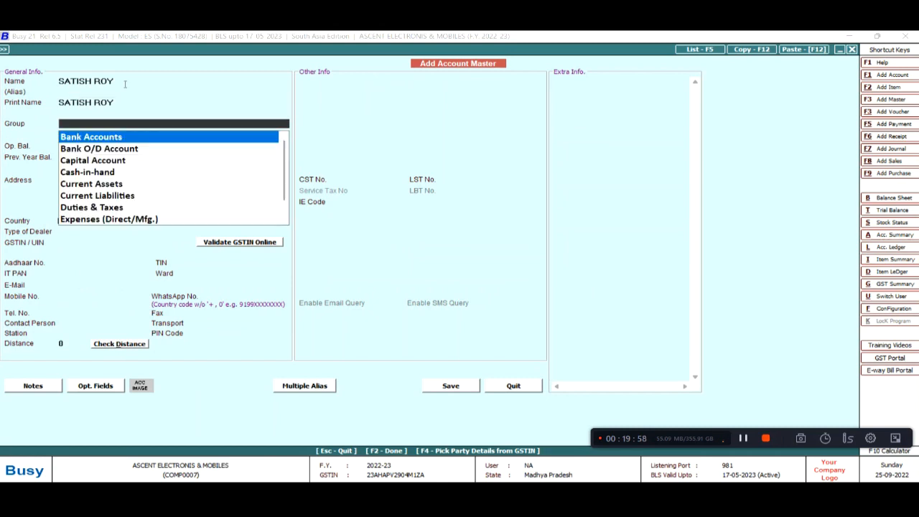
Put the new account in Sundry Debtors, set its dealer type, and save it
type("SU")
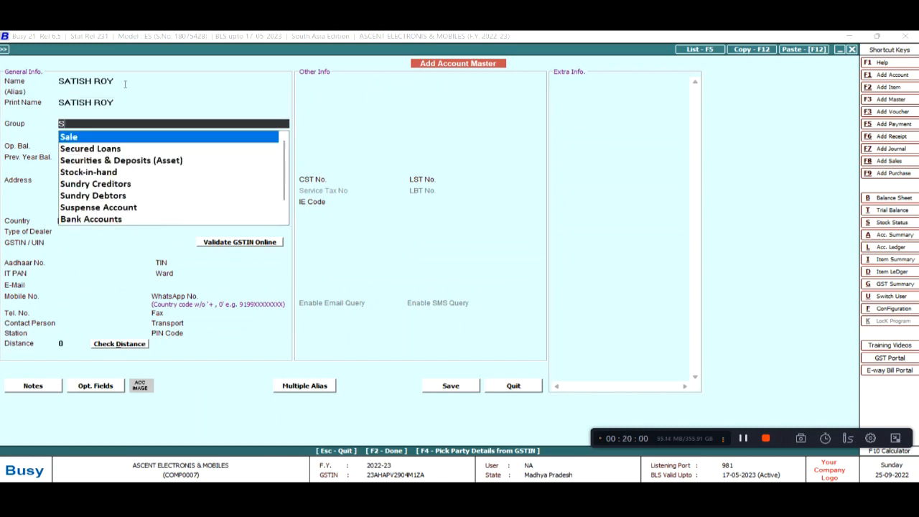
key("Down")
key("Return")
key("Return")
key("Return")
key("Return")
key("Return")
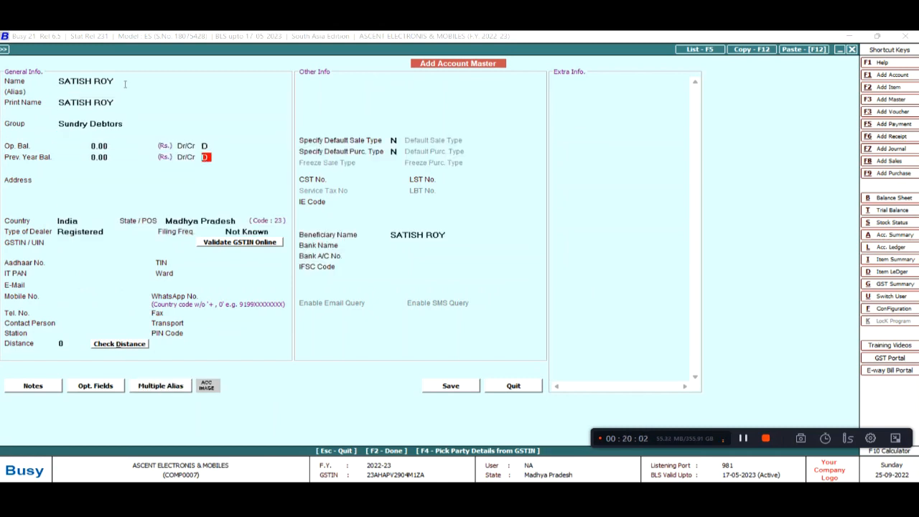
key("Return")
key("Return")
key("Return")
key("Return")
Add one VIVO MOBILE with serial number 7511
key("Return")
key("Down")
key("Return")
key("F2")
key("Return")
key("Return")
key("Return")
key("Down")
key("Down")
key("Return")
type("1")
key("Return")
key("alt+Tab")
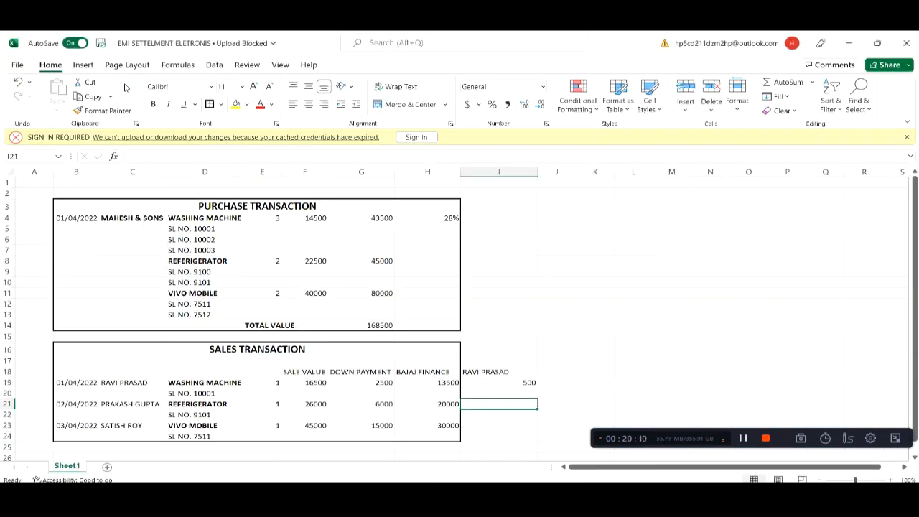
key("alt+Tab")
key("alt+Tab")
key("alt+Tab")
key("Return")
type("7511")
key("Return")
key("Return")
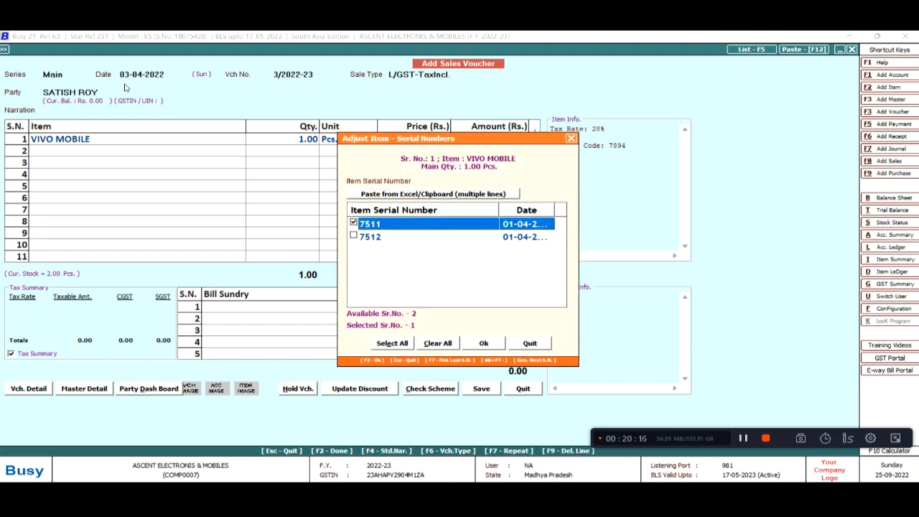
key("Return")
key("Return")
Price the VIVO MOBILE at 45,000
key("alt+Tab")
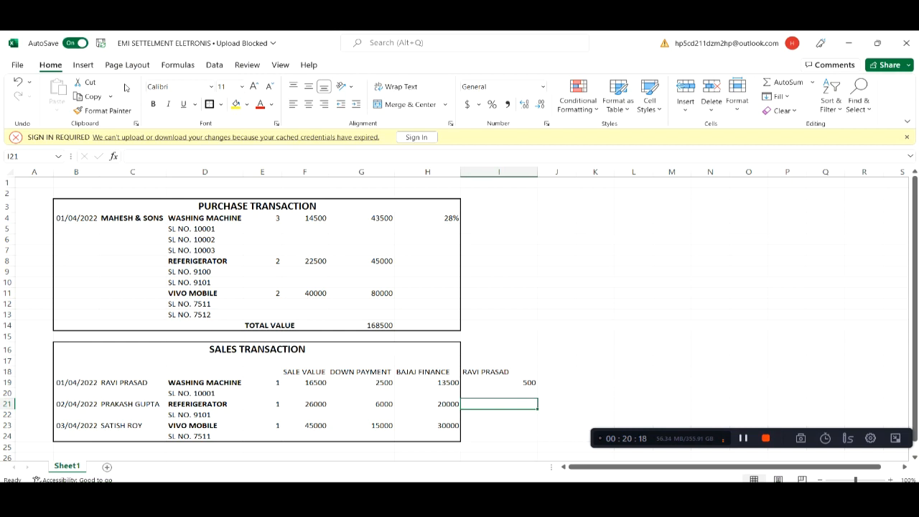
key("alt+Tab")
type("45000")
key("Return")
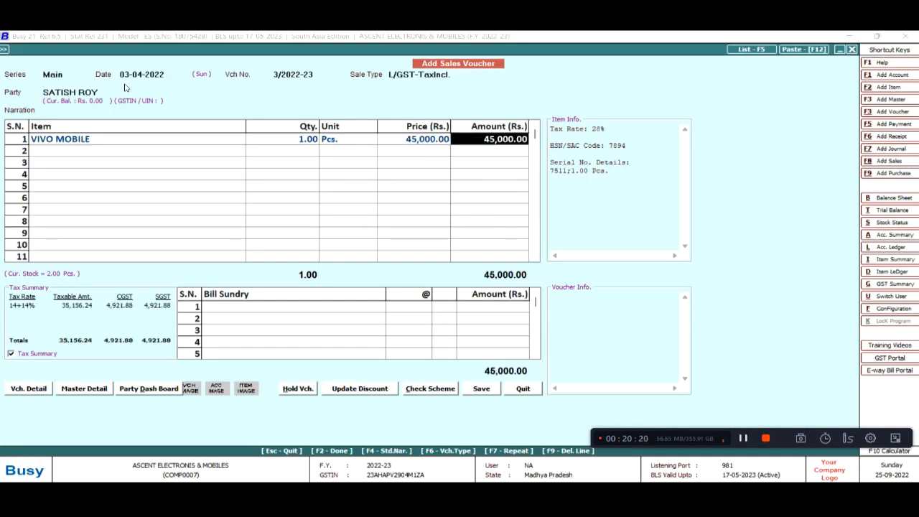
key("Return")
key("Return")
key("Return")
key("Return")
Settle 15,000 cash and 30,000 Bajaj Finance, then save without printing
key("alt+Tab")
key("alt+Tab")
type("15")
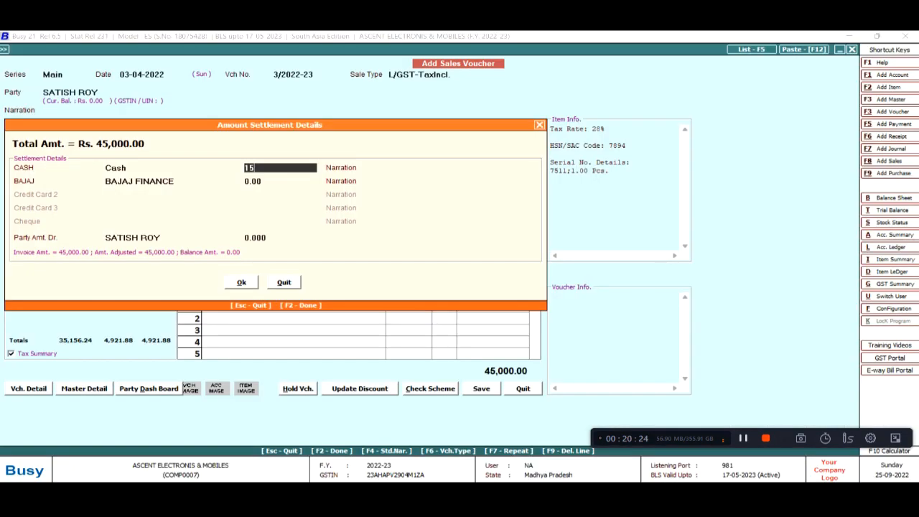
type(",000")
key("Return")
key("Return")
key("Return")
key("Return")
key("Return")
key("Return")
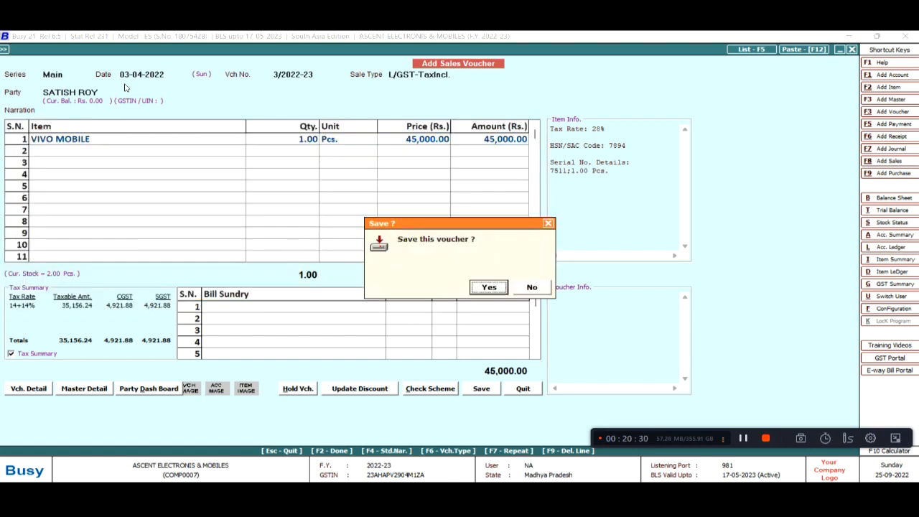
key("Return")
key("Right")
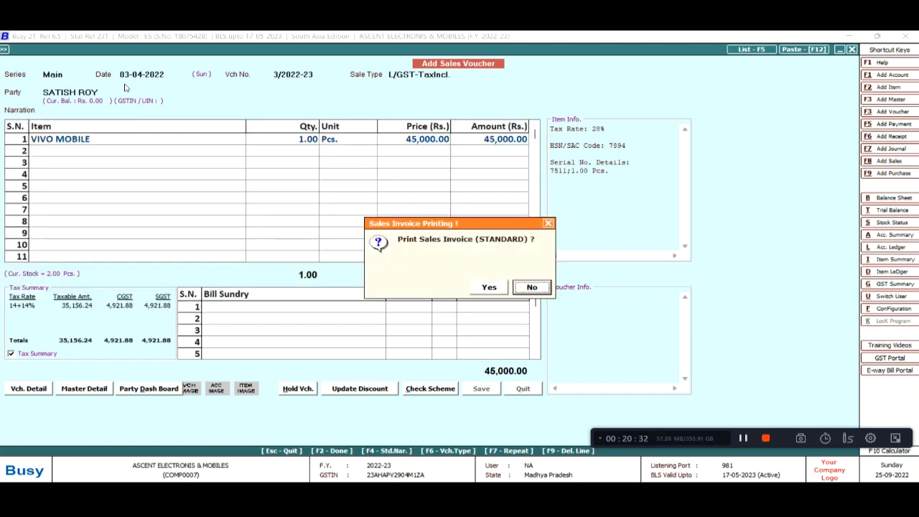
key("Return")
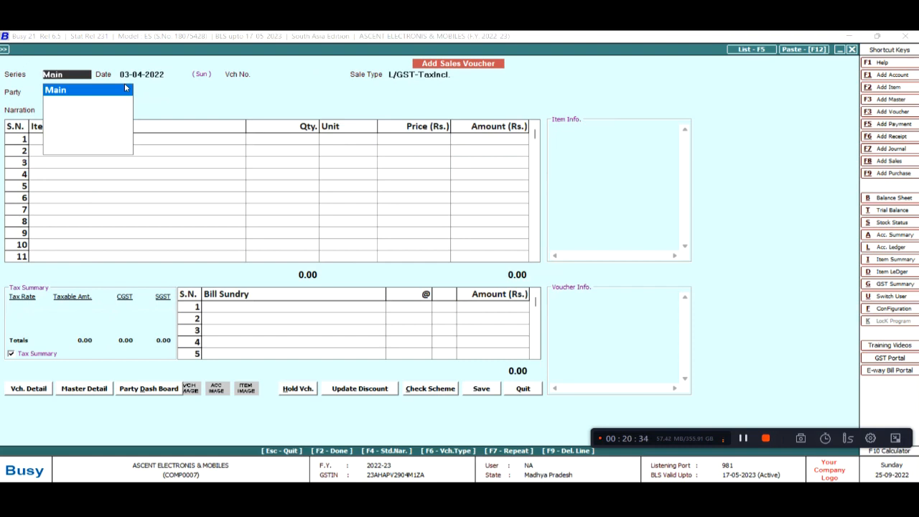
Open the horizontal Profit & Loss A/c and drill into the Sale row
key("Escape")
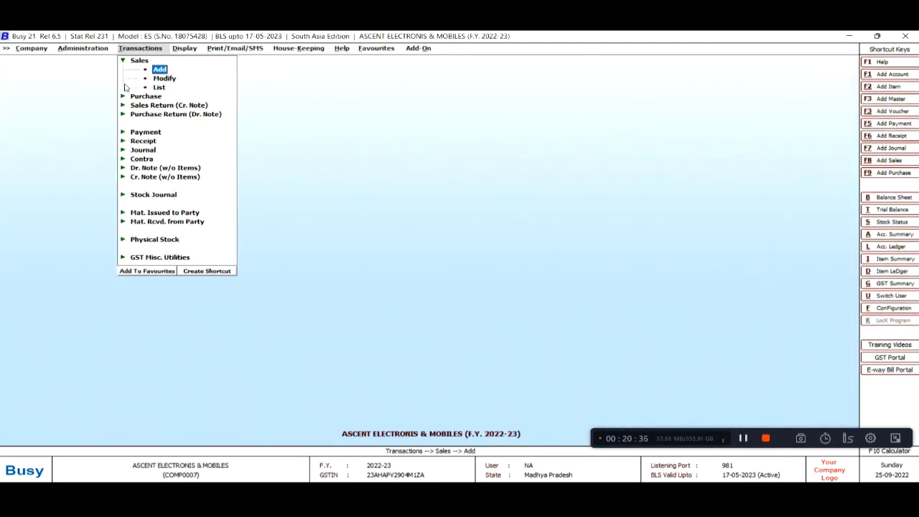
key("Right")
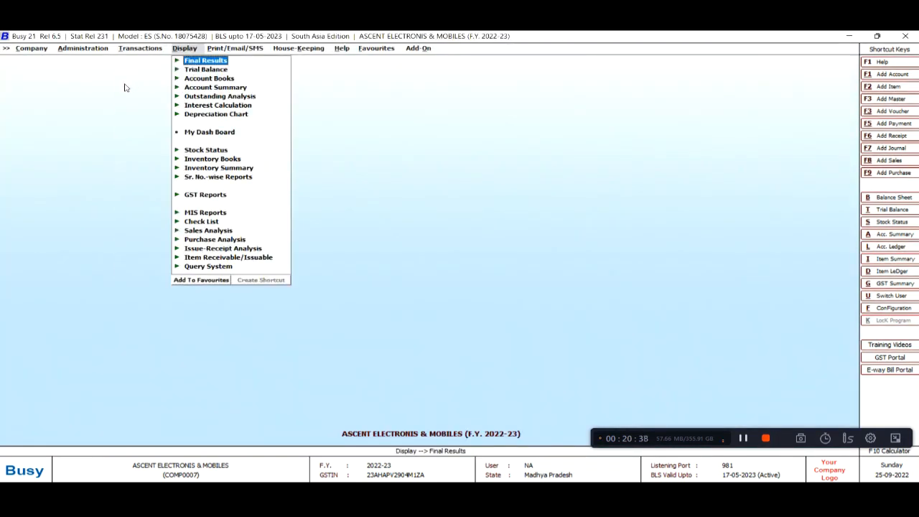
key("Return")
key("Down")
key("Return")
key("Return")
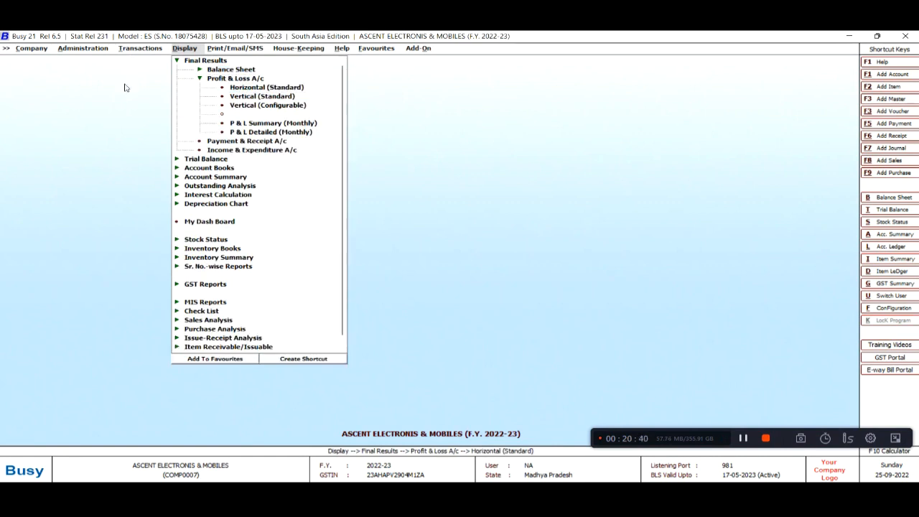
key("Return")
key("Return")
key("Return")
key("Return")
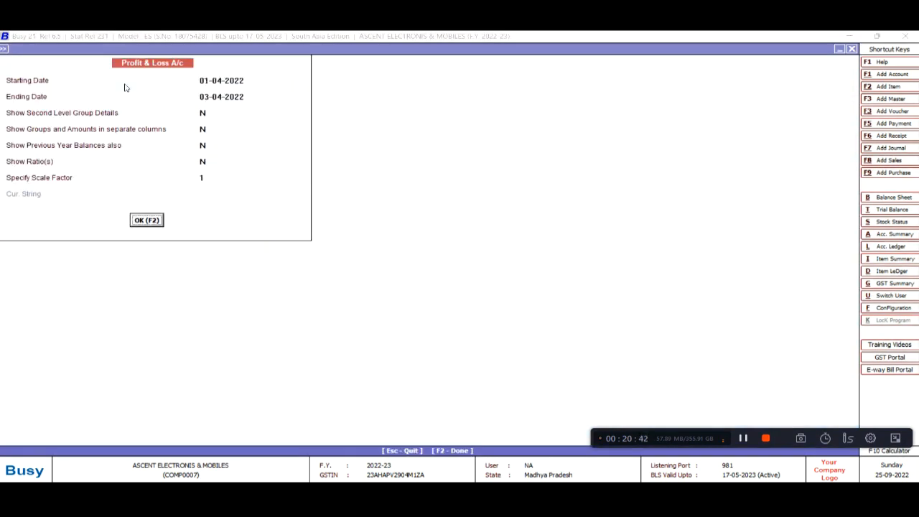
key("Return")
key("Right")
key("Down")
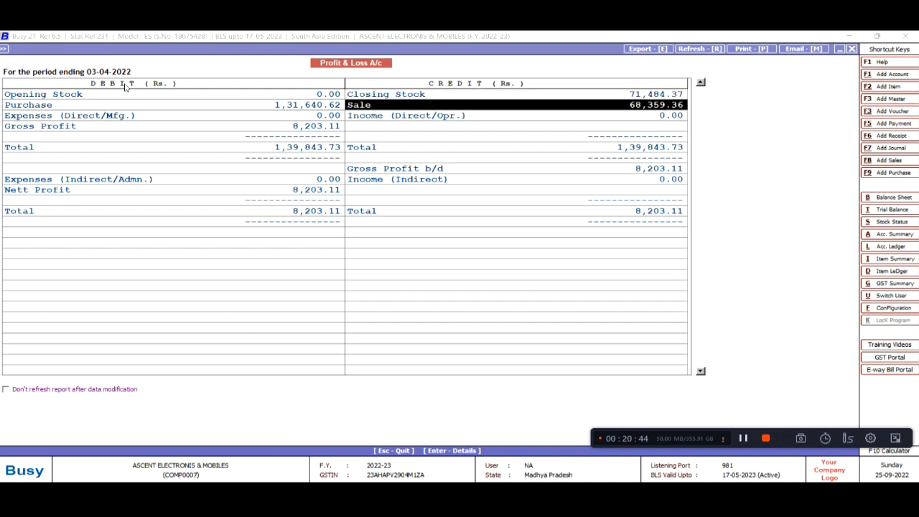
key("Return")
key("Return")
key("Return")
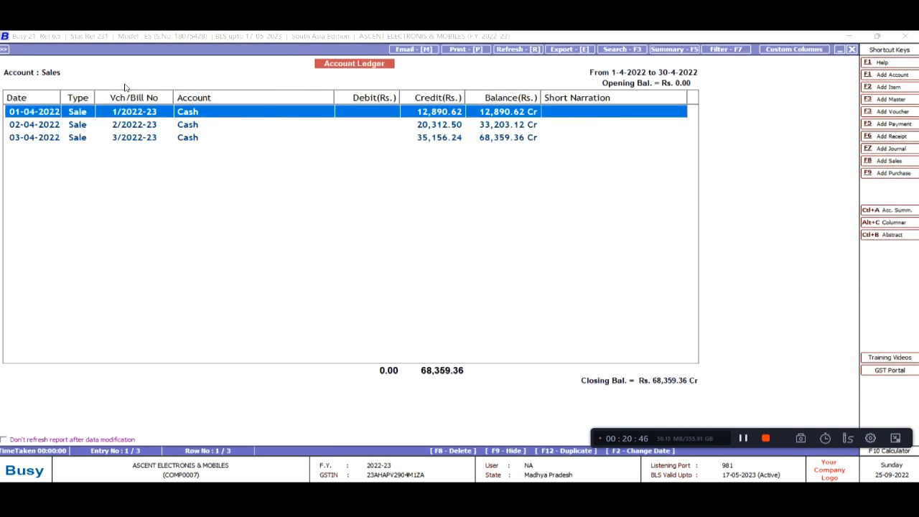
Step through the 01-04, 02-04 and 03-04-2022 sales entries, then back out
key("Down")
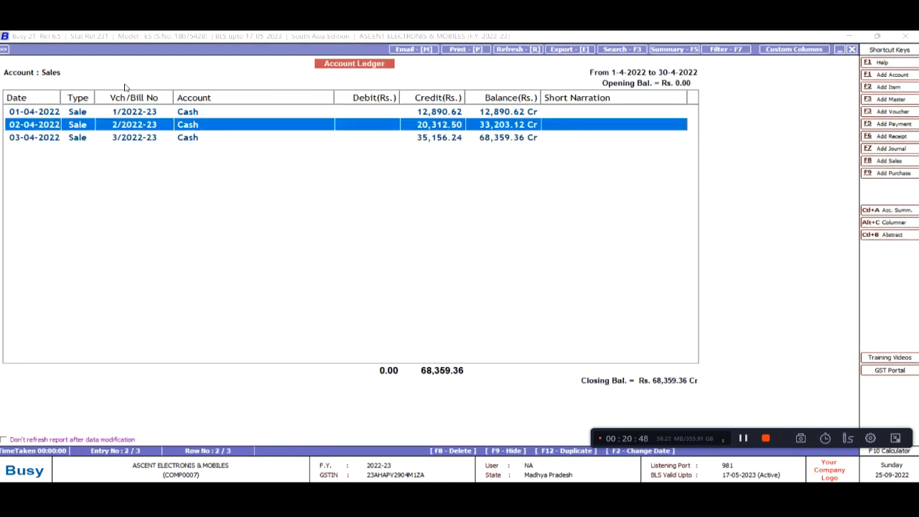
key("Down")
key("Up")
key("Up")
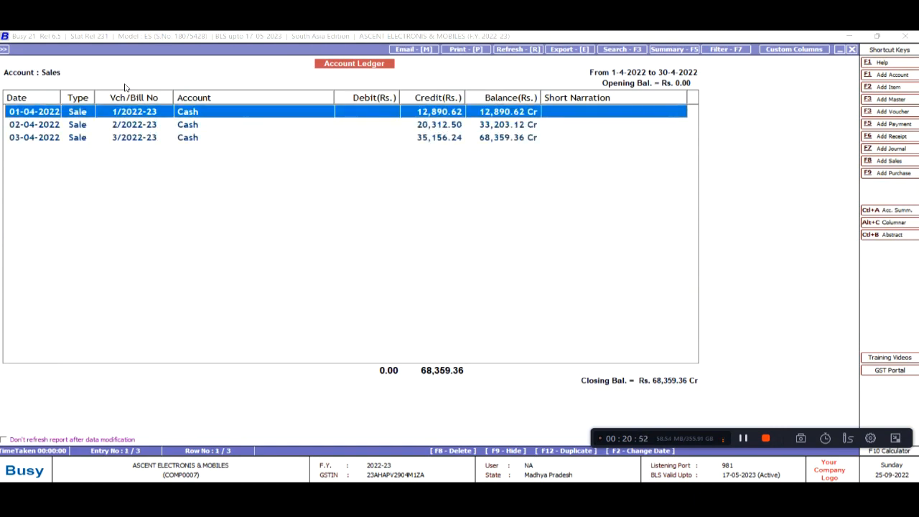
key("Down")
key("Down")
key("Up")
key("Up")
key("Down")
key("Down")
key("Up")
key("Up")
key("Down")
key("Down")
key("Up")
key("Up")
key("Escape")
Drill from the Purchase account into its April ledger and view purchase voucher 1452
key("Escape")
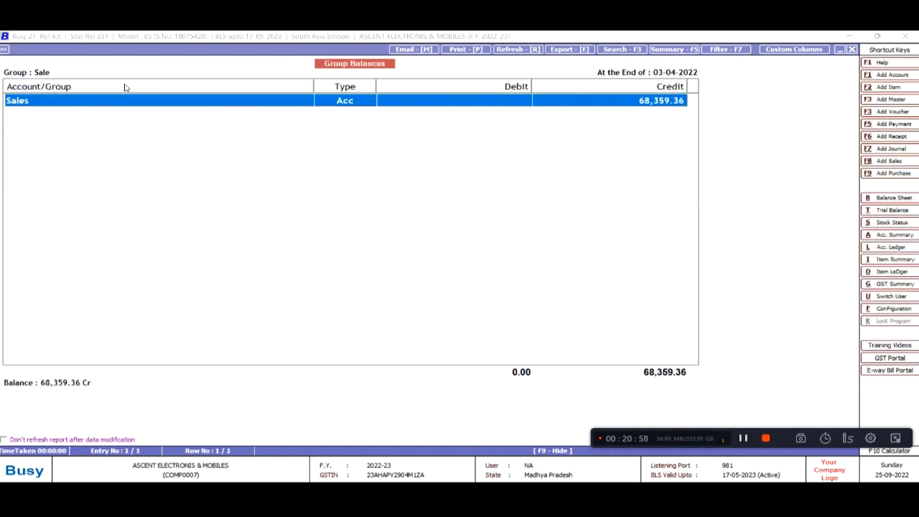
key("Escape")
key("Return")
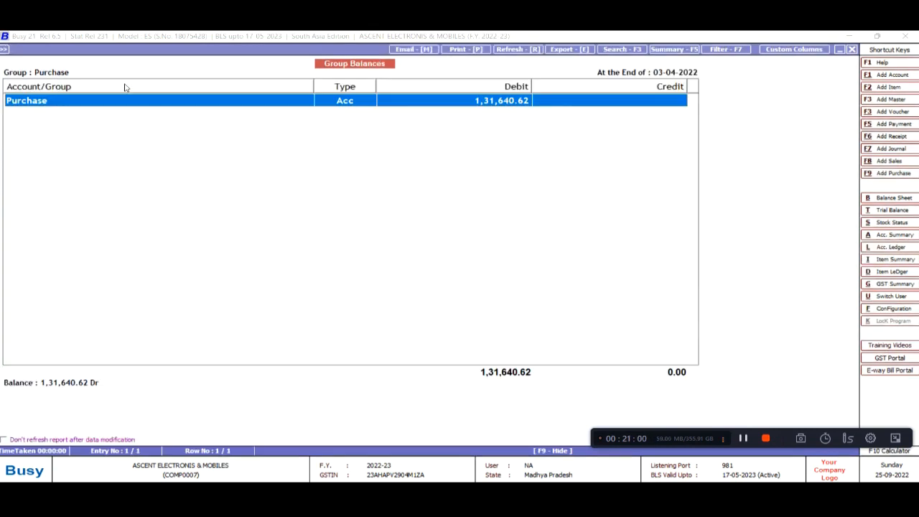
key("Return")
key("Return")
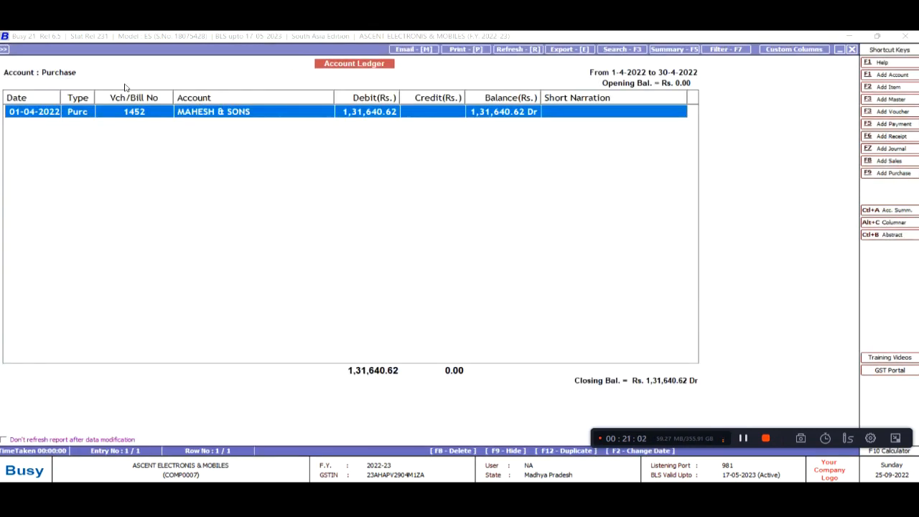
key("Return")
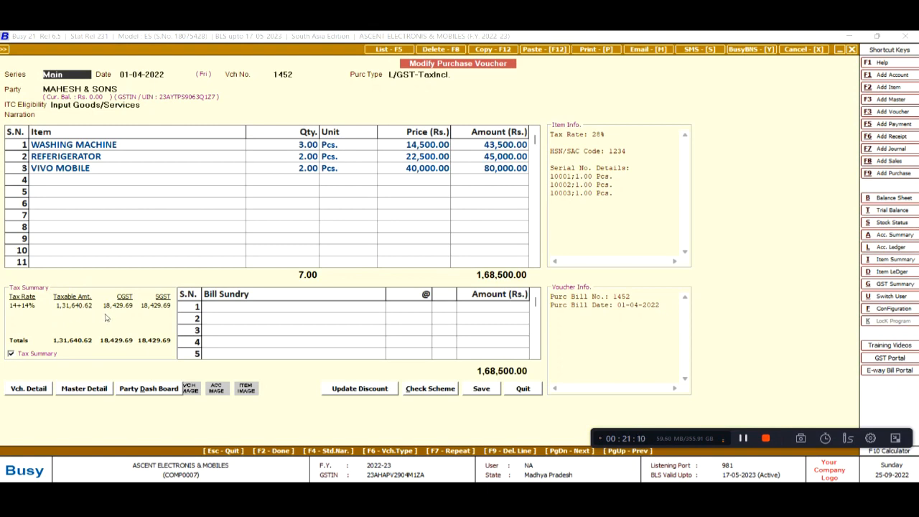
key("Escape")
key("Escape")
key("Escape")
key("Escape")
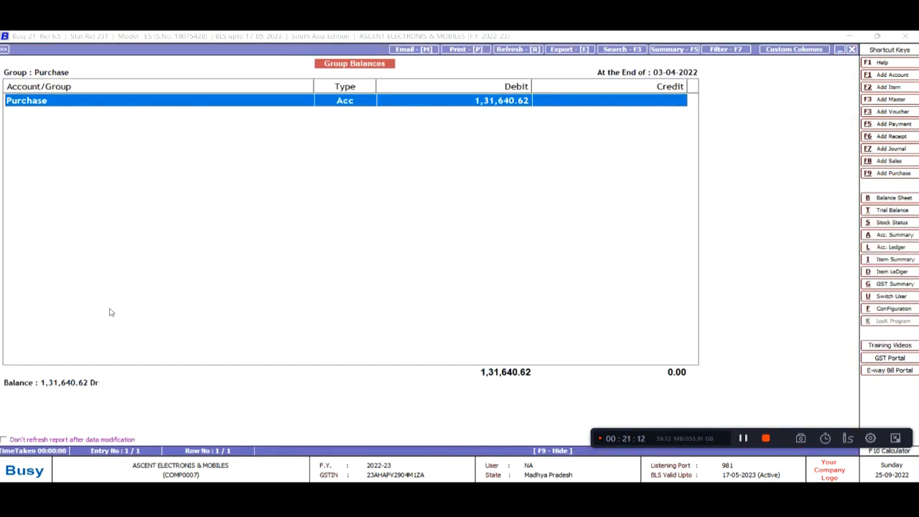
Review the Profit & Loss lines, including the 8,203.11 nett profit, then close the report
key("Right")
key("Down")
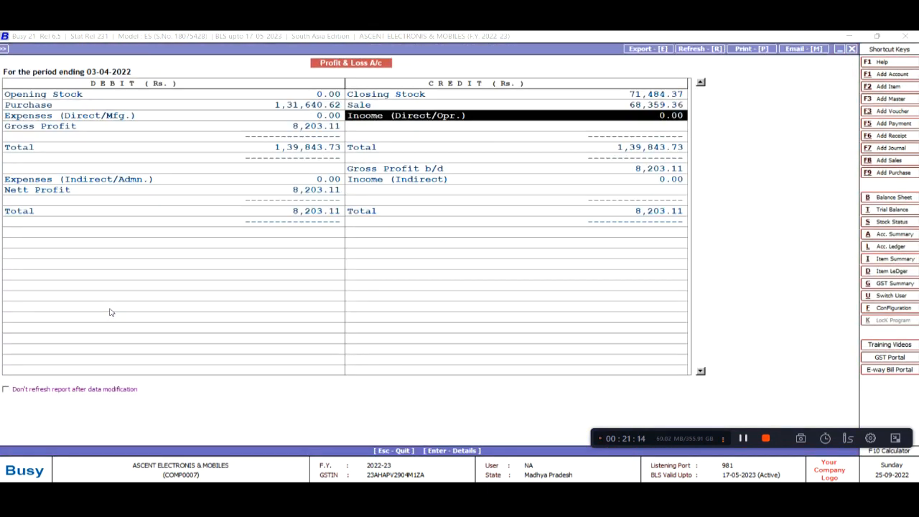
key("Left")
key("Down")
key("Down")
key("Down")
key("Down")
key("Down")
key("Right")
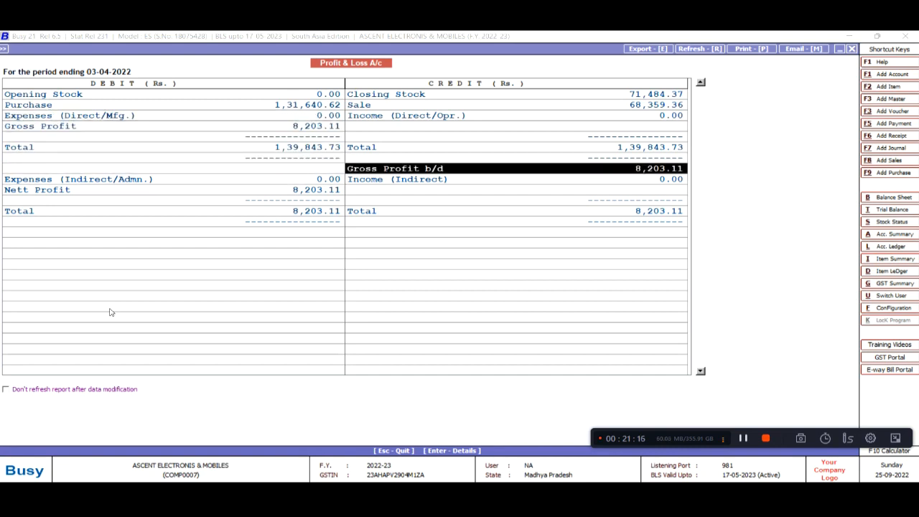
key("Down")
key("Left")
key("Down")
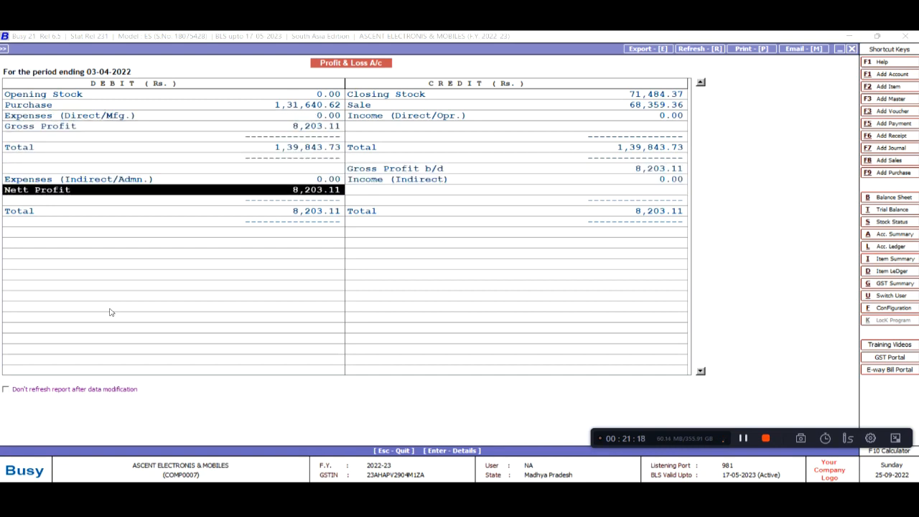
key("Up")
key("Up")
key("Up")
key("Up")
key("Down")
key("Down")
key("Down")
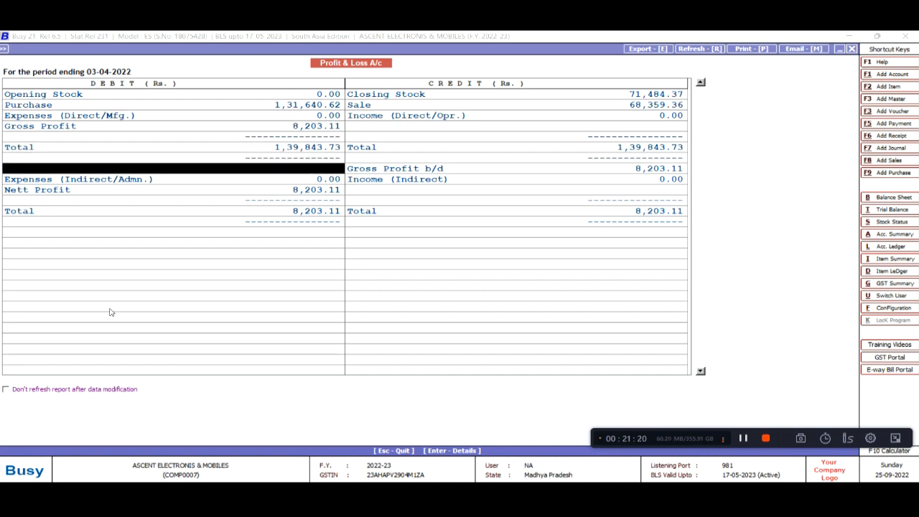
key("Down")
key("Up")
key("Right")
key("Down")
key("Left")
key("Up")
key("Up")
key("Up")
key("Up")
key("Up")
key("Up")
key("Down")
key("Down")
key("Down")
key("Down")
key("Down")
key("Down")
key("Up")
key("Up")
key("Escape")
key("Escape")
key("Escape")
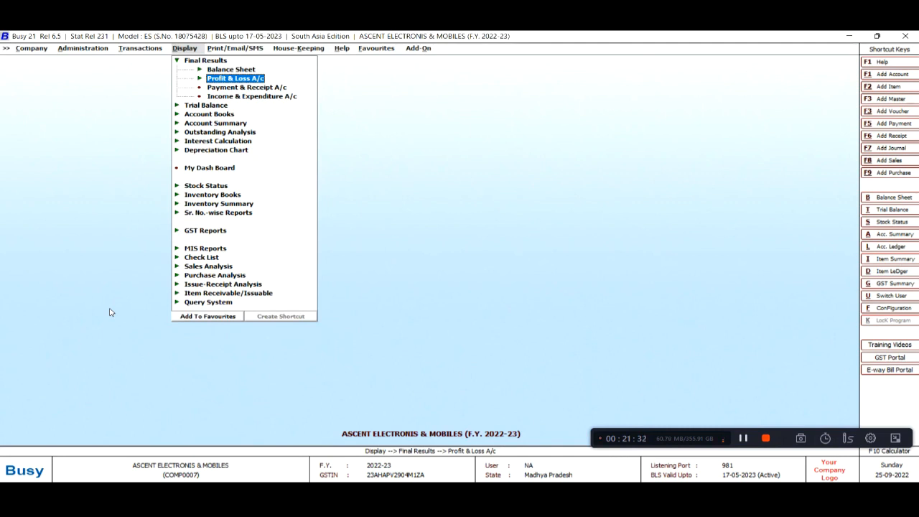
Bring up the horizontal Balance Sheet as at 03-04-2022 and locate Cash-in-hand
key("Up")
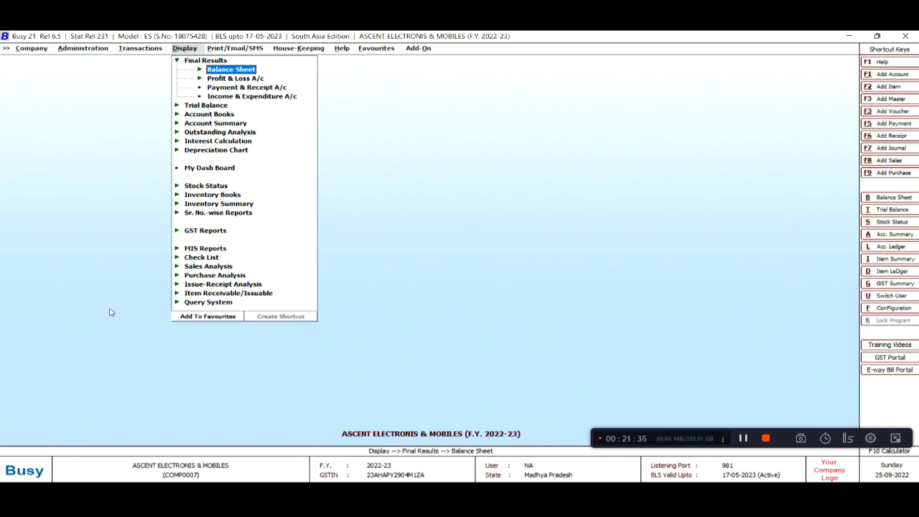
key("Return")
key("Return")
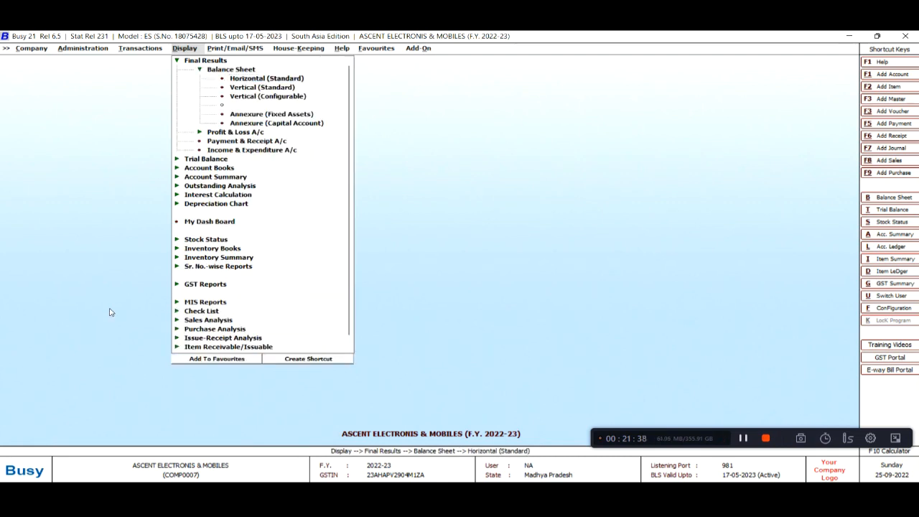
key("Down")
key("Down")
key("Down")
key("Down")
key("Down")
key("Down")
key("Down")
key("Down")
key("Down")
key("Down")
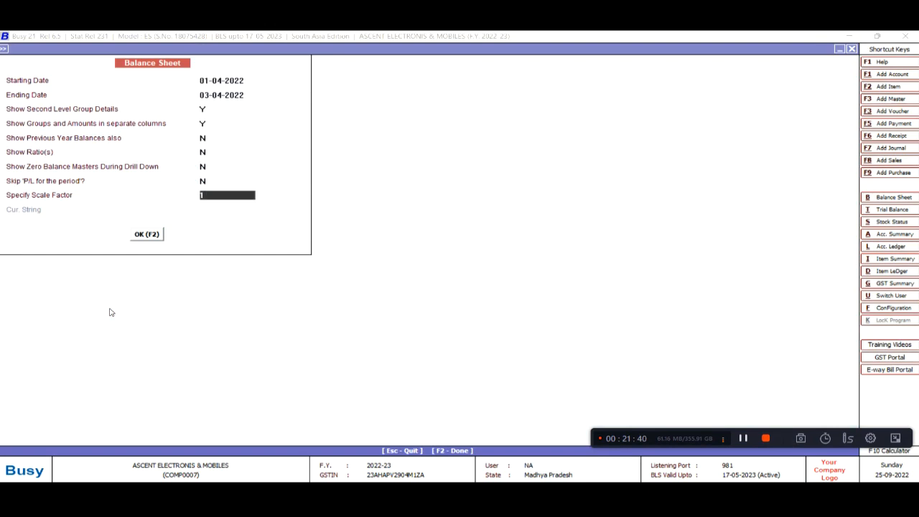
key("F2")
key("Right")
key("Right")
key("Right")
key("Right")
key("Down")
key("Left")
key("Down")
key("Down")
key("Up")
Check the Cash ledger's April cash sales making up the 23,500.00 debit, then return
key("Return")
key("Return")
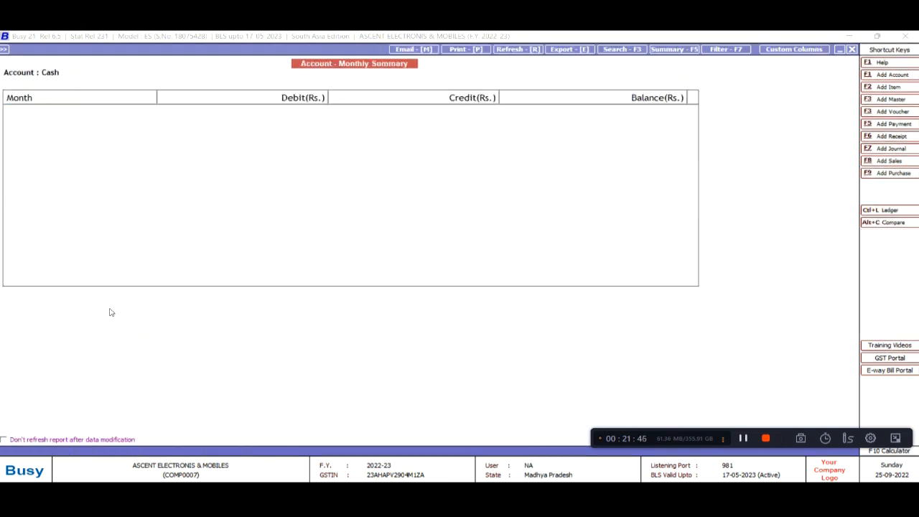
key("Return")
key("Down")
key("Down")
key("Up")
key("Up")
key("Down")
key("Down")
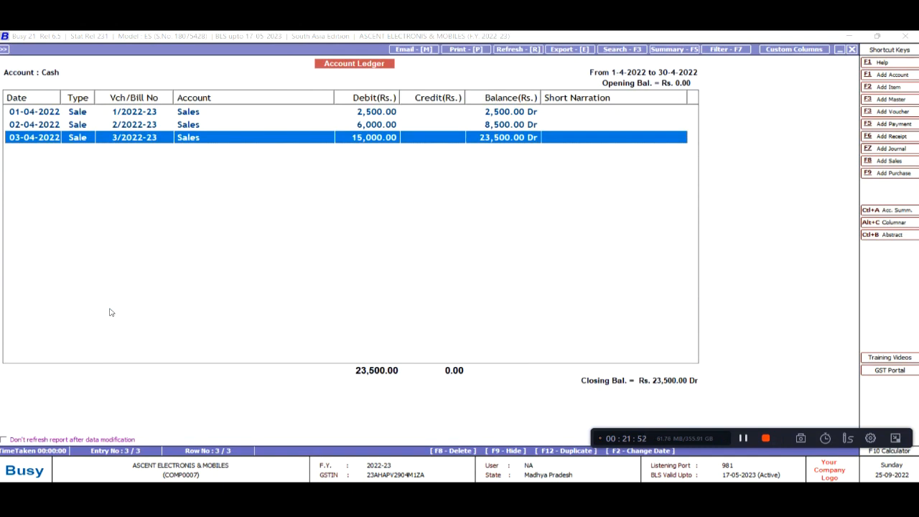
key("Up")
key("Up")
key("Down")
key("Down")
key("Up")
key("Up")
key("Down")
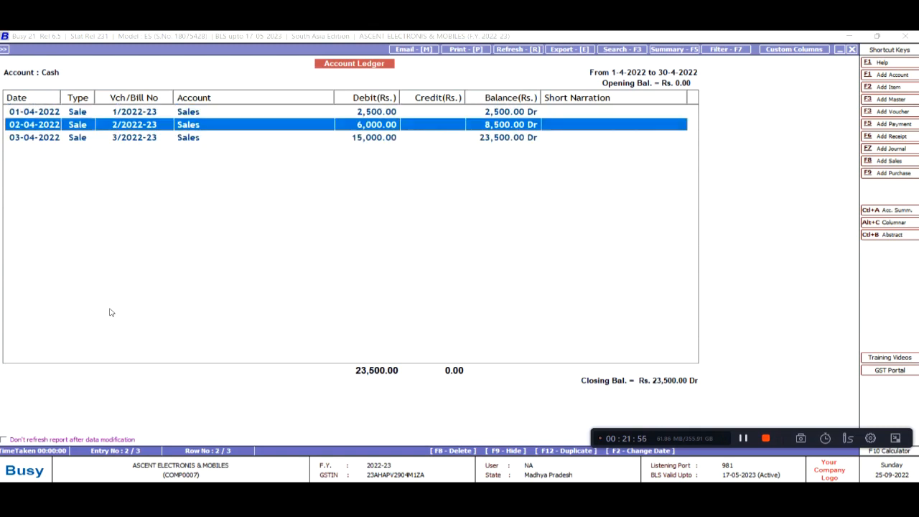
key("Down")
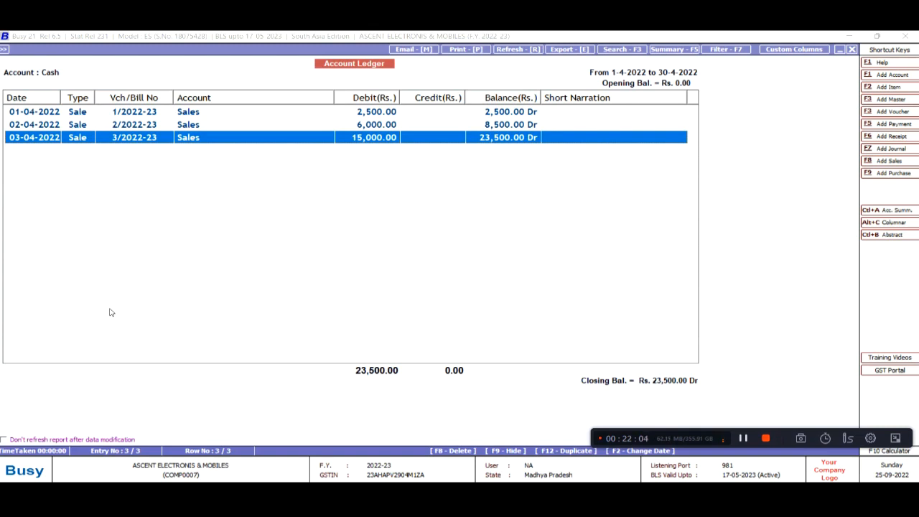
key("Escape")
key("Escape")
key("Escape")
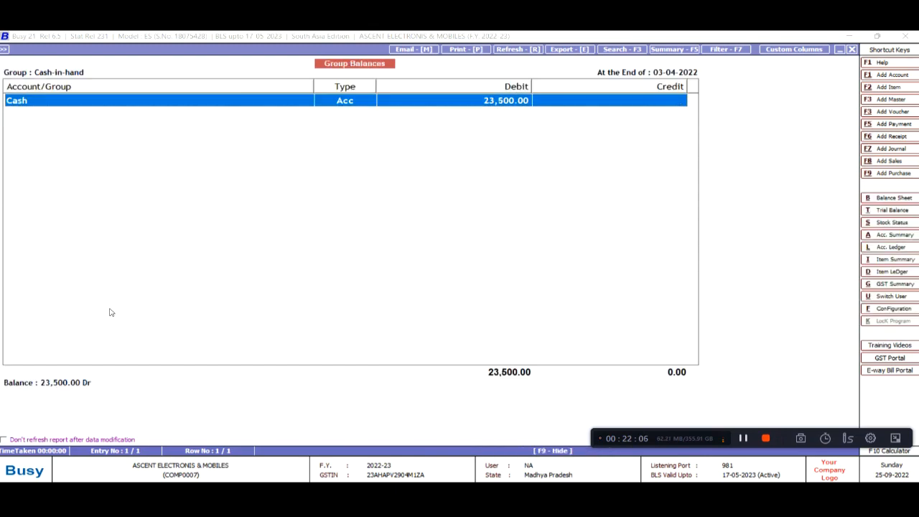
key("Down")
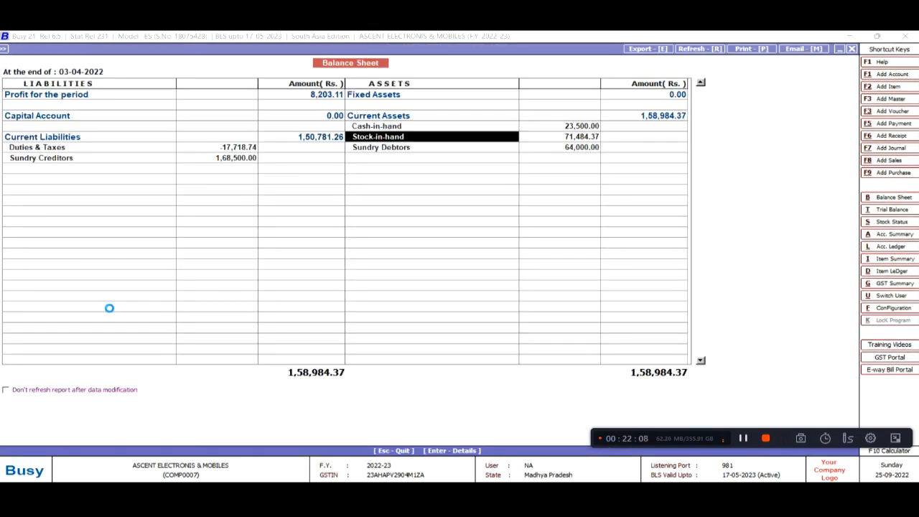
key("Return")
key("Return")
key("Down")
key("Down")
key("Up")
key("Up")
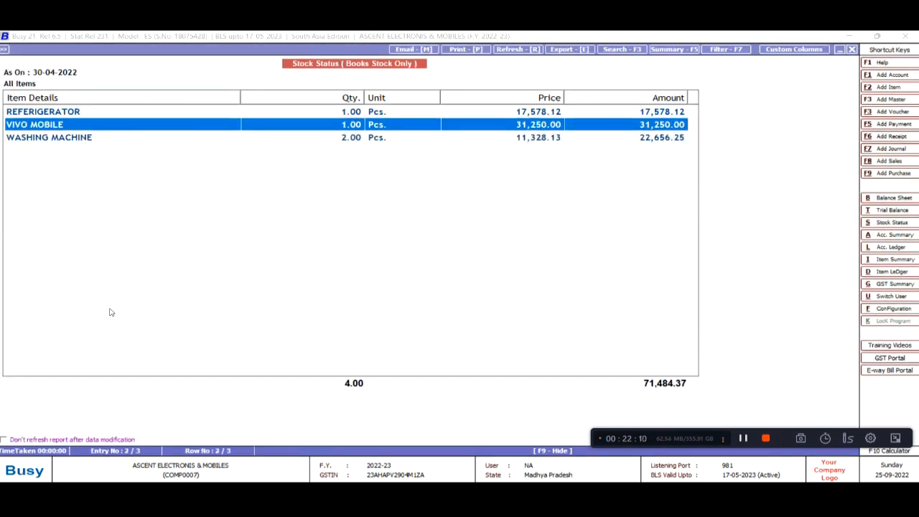
key("Down")
key("Up")
key("Down")
key("Up")
key("Down")
key("Up")
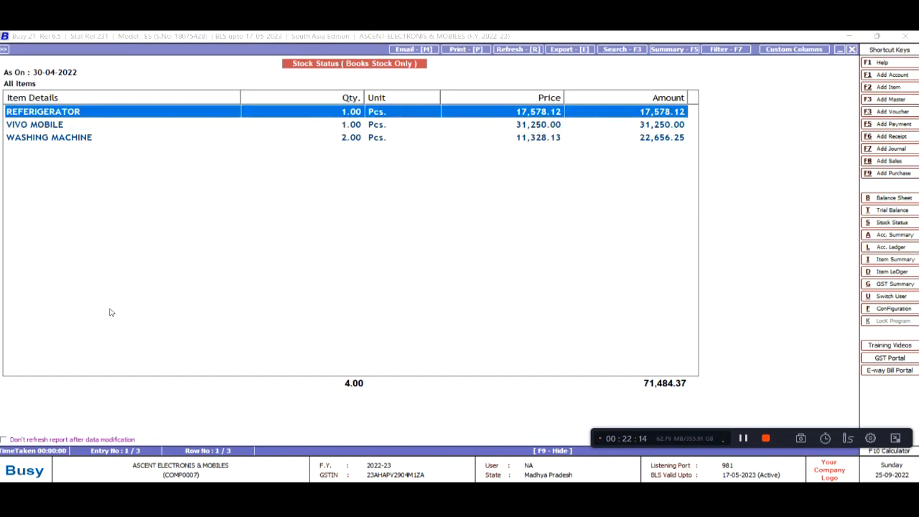
key("Return")
key("Down")
key("Up")
key("Down")
key("Up")
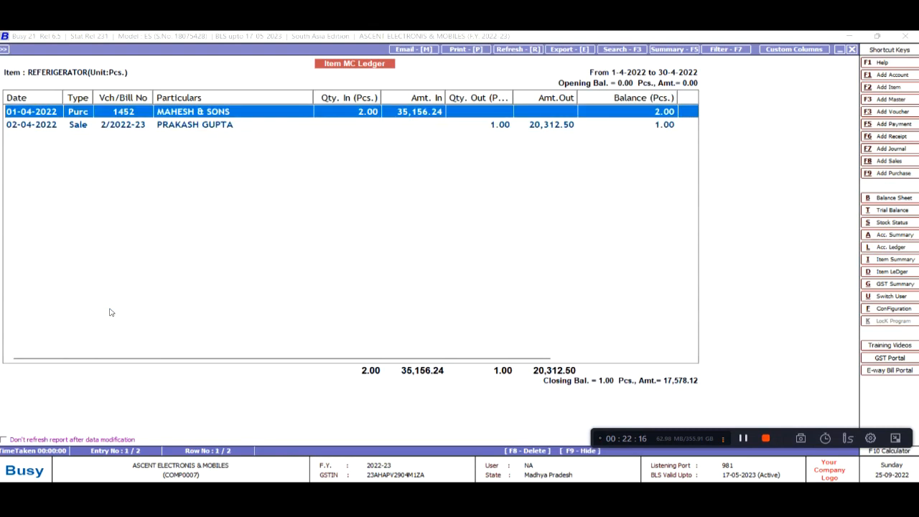
key("Down")
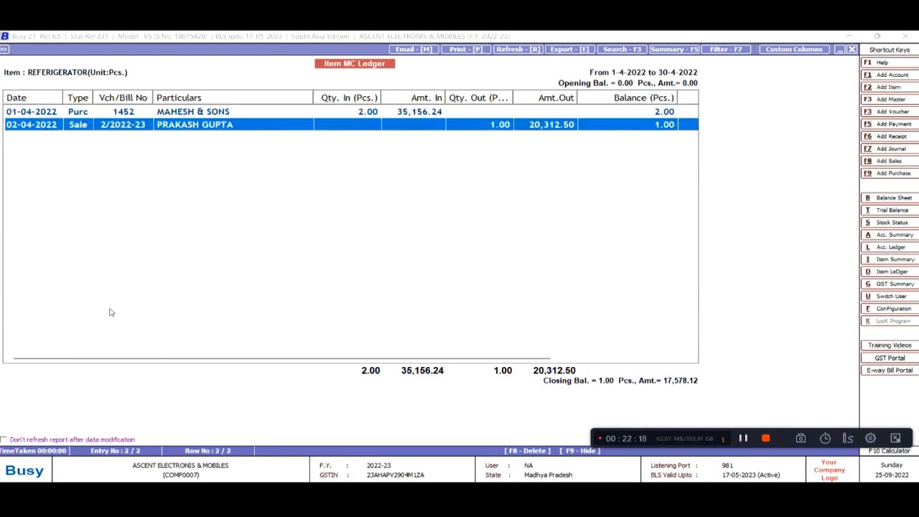
key("Escape")
key("Down")
key("Down")
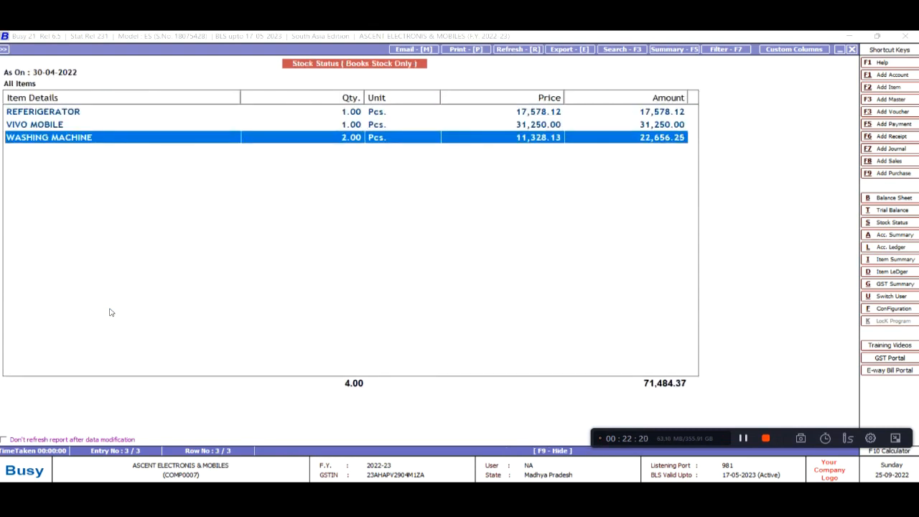
key("Return")
key("Down")
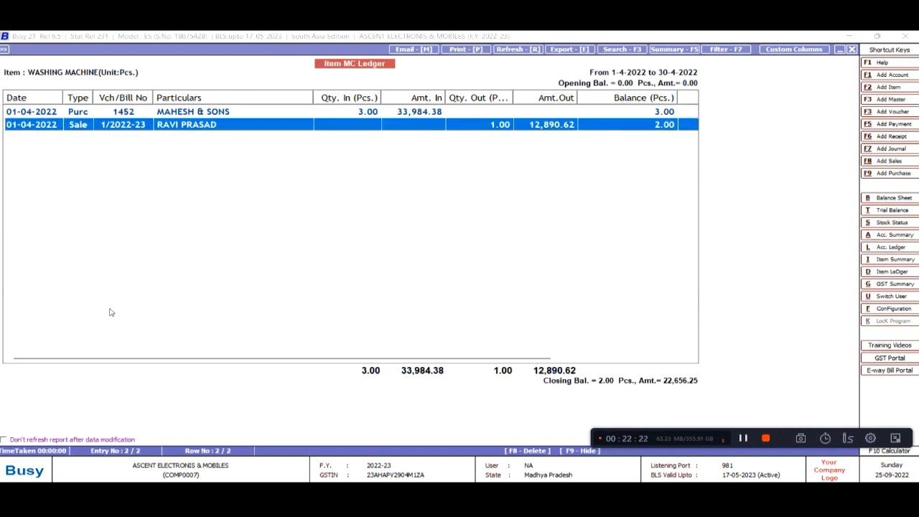
key("Escape")
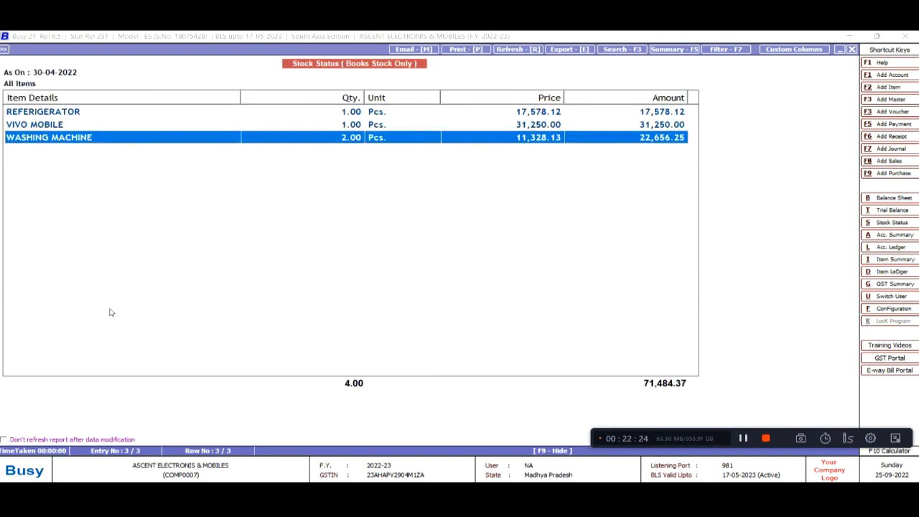
key("Escape")
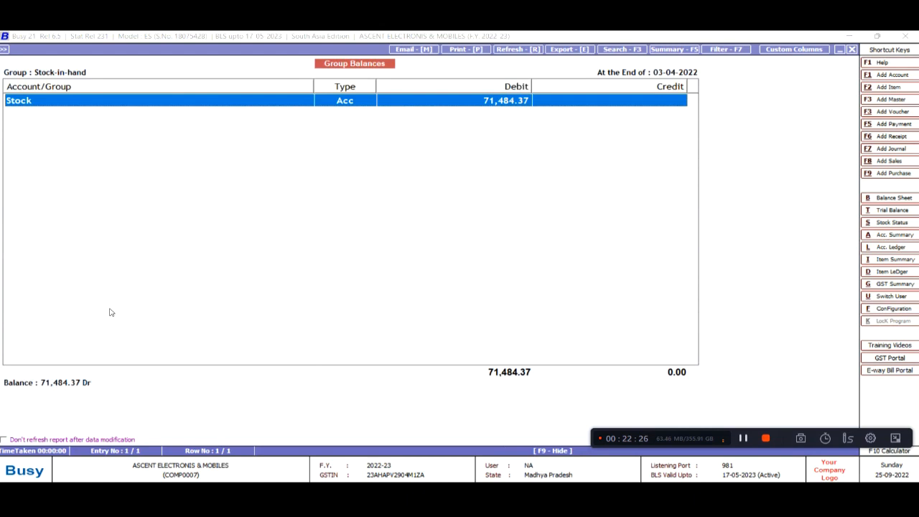
key("Escape")
key("Down")
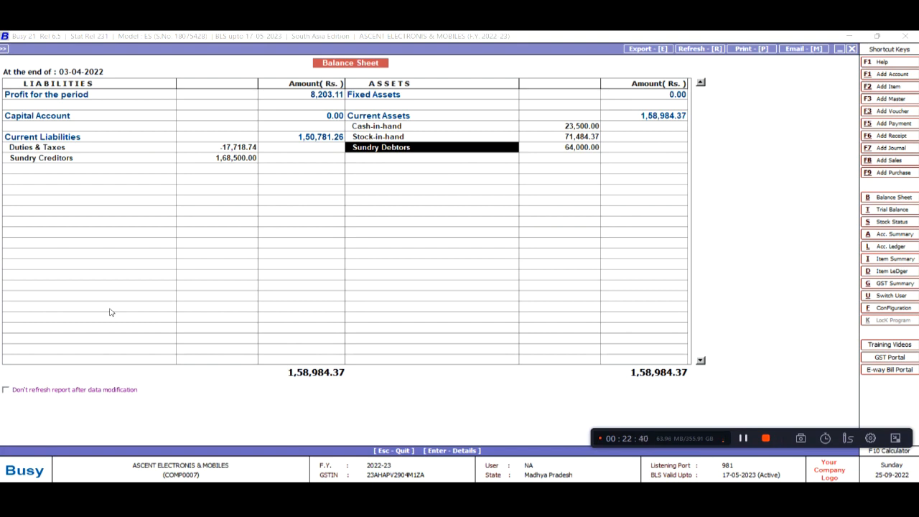
Drill through Sundry Debtors into Bajaj Finance's April ledger and review its sale entries
key("Return")
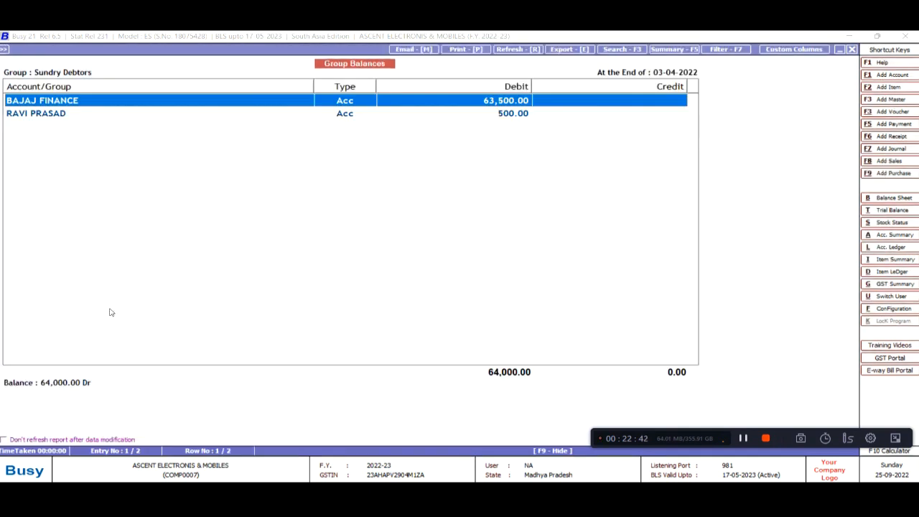
key("Down")
key("Up")
key("Return")
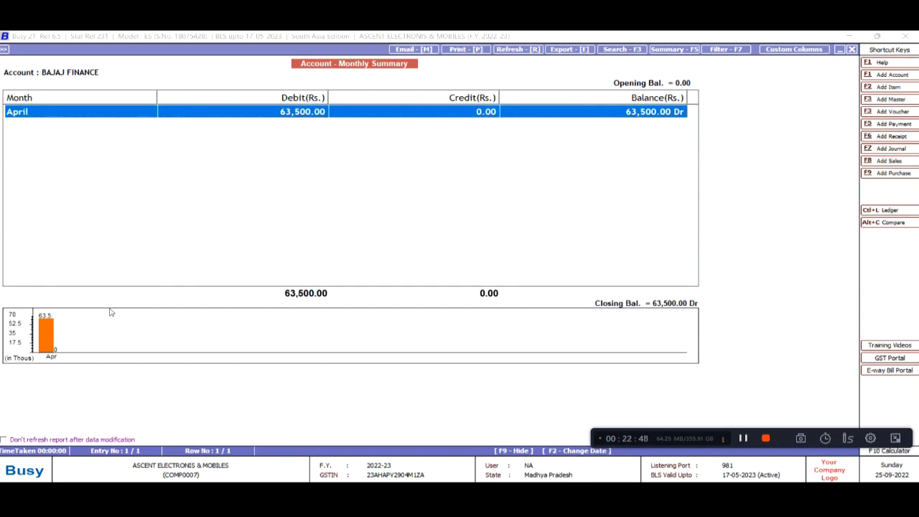
key("Return")
key("Down")
key("Down")
key("Up")
key("Up")
key("Down")
key("Down")
key("Up")
key("Up")
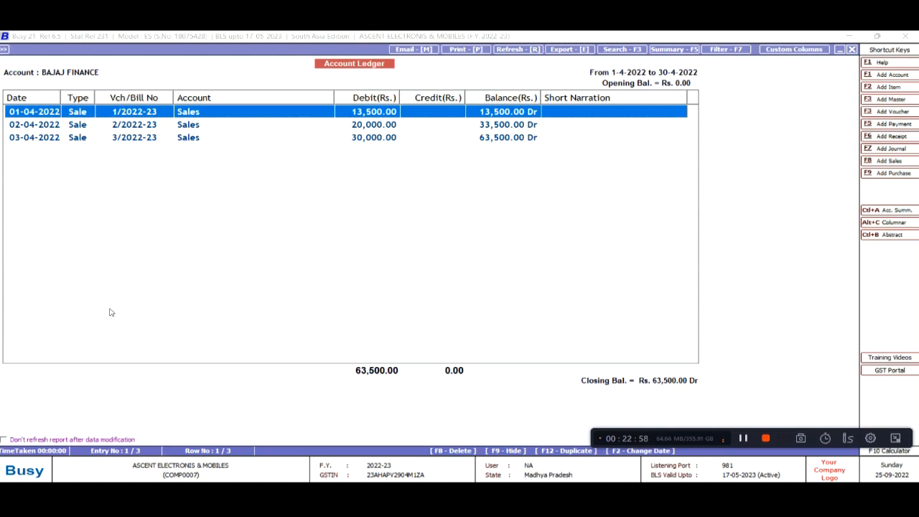
key("Down")
key("Down")
key("Up")
key("Up")
View the 01-04-2022 sales voucher, then back out to the Sundry Debtors balances
key("Return")
key("Escape")
key("Return")
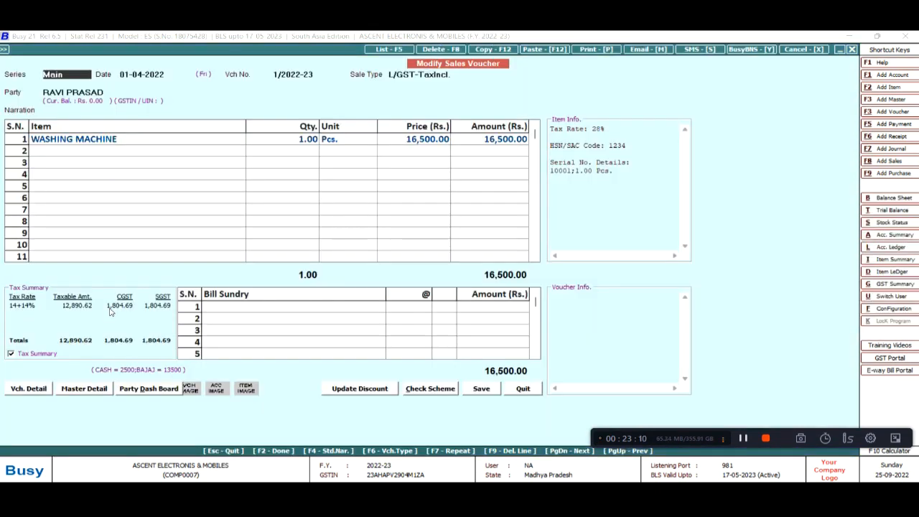
key("Escape")
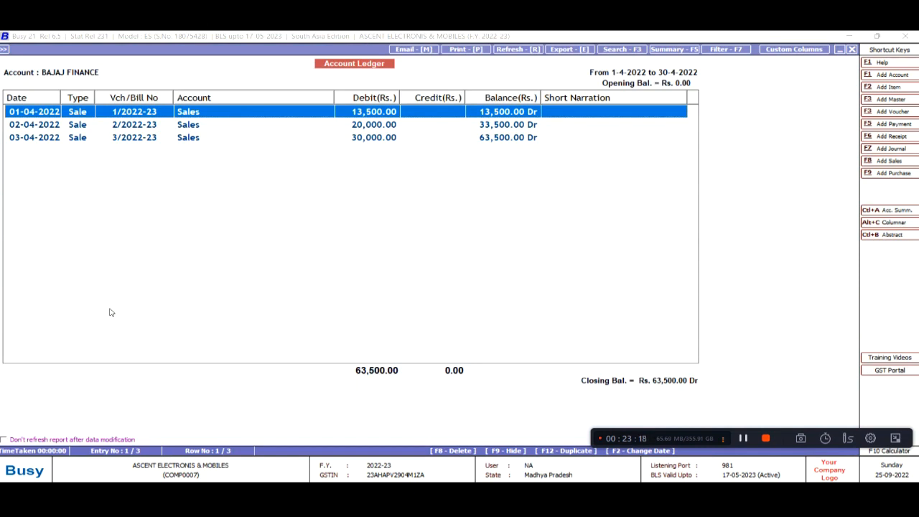
key("Escape")
key("Escape")
key("Down")
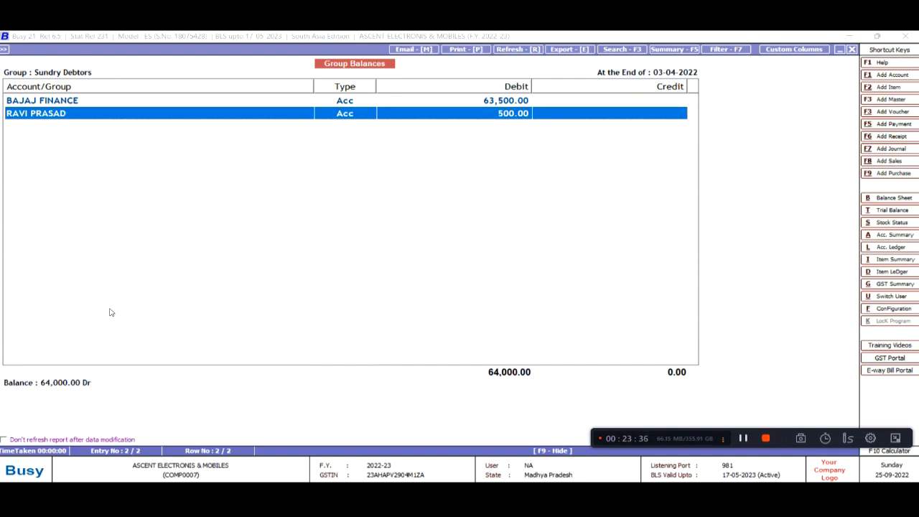
key("Up")
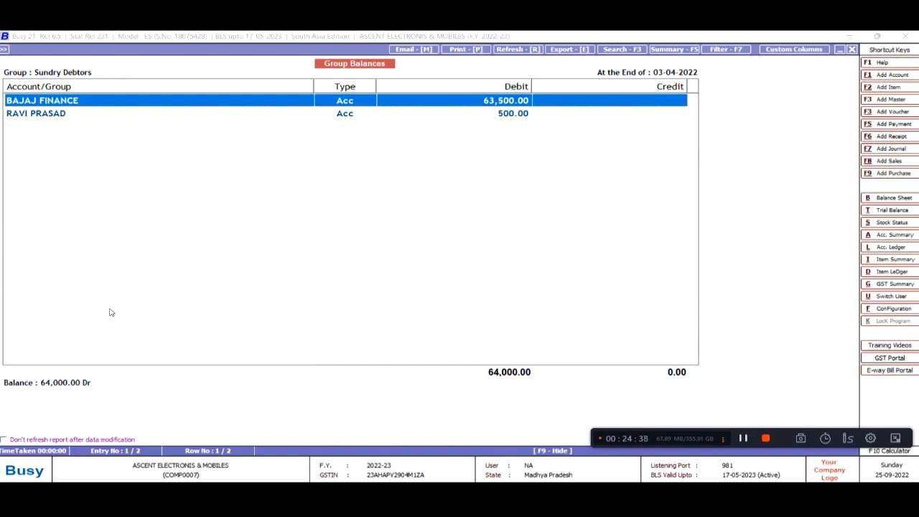
Return to the main menu and start a new receipt voucher in the Main series
key("Escape")
key("Escape")
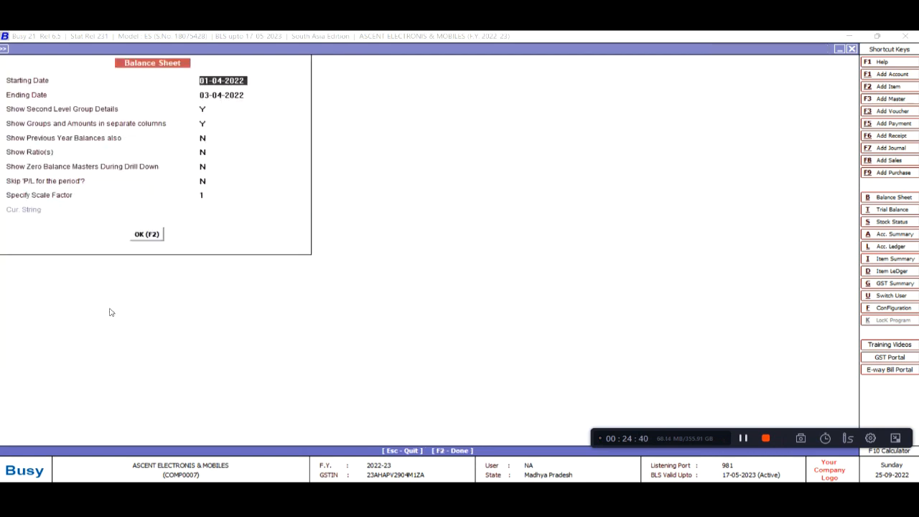
key("Escape")
key("Escape")
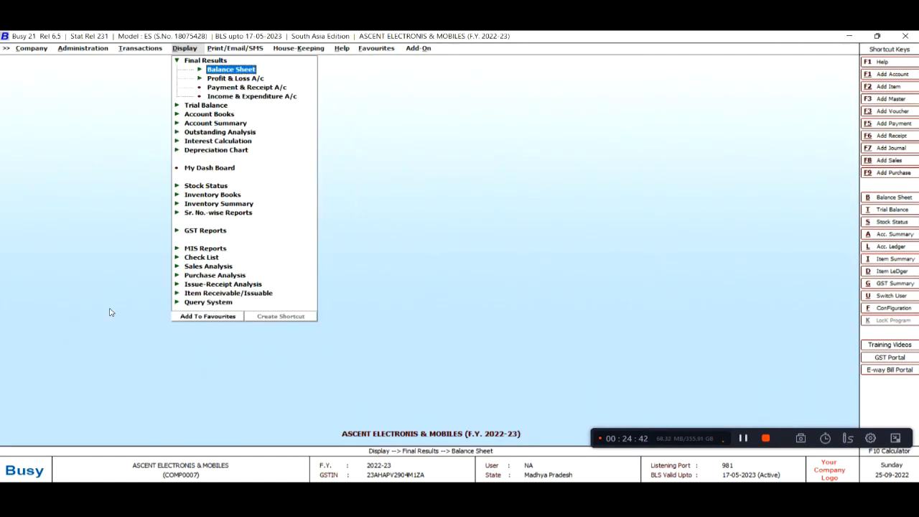
key("Down")
key("Down")
key("Up")
key("Up")
key("Escape")
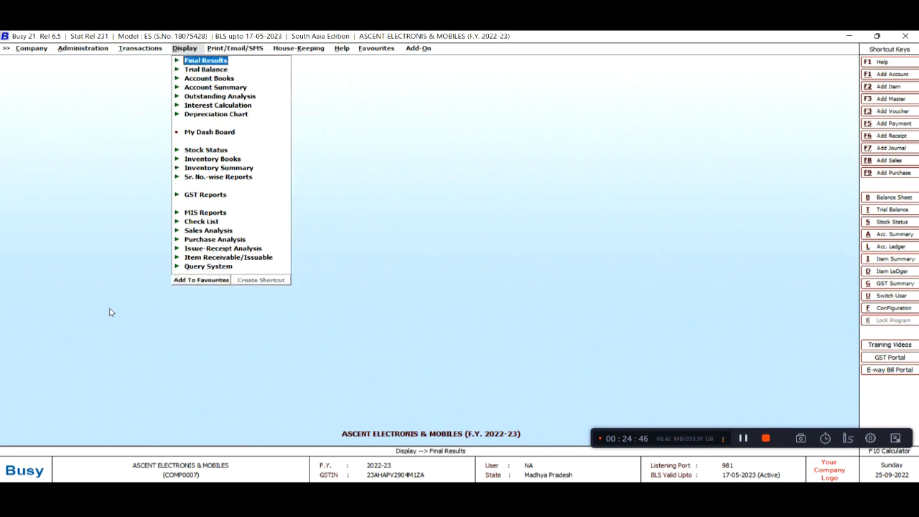
key("Left")
key("Down")
key("Down")
key("Down")
key("Down")
key("Down")
key("Down")
key("Down")
key("Return")
key("Return")
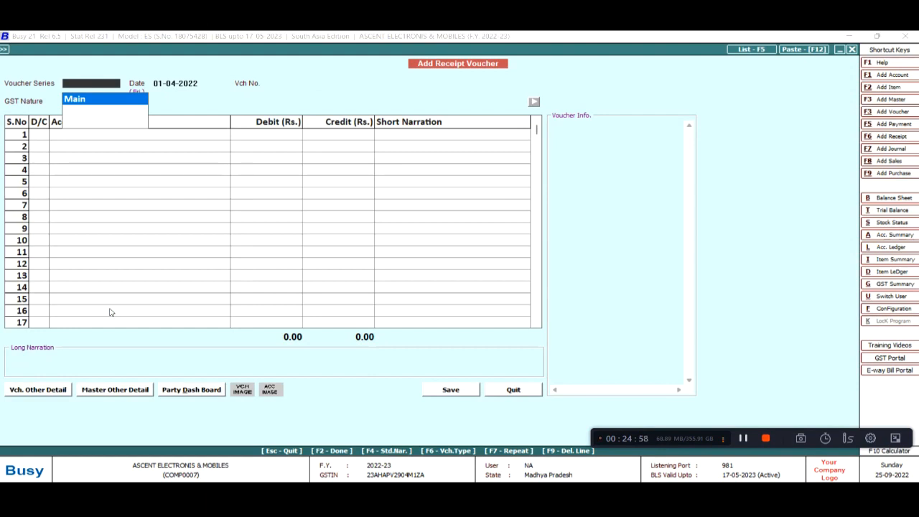
key("Return")
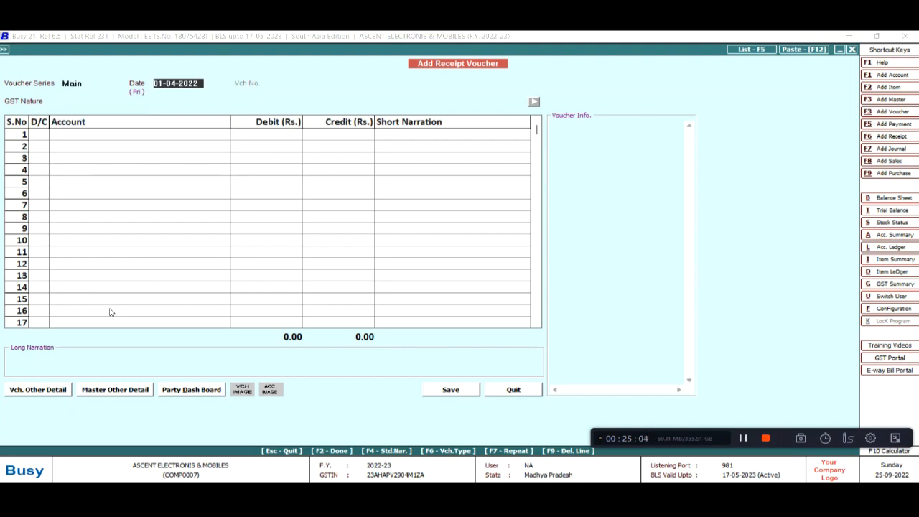
Date the receipt 07-04-2022 and credit BAJAJ FINANCE with 63,500
type("7-")
key("Return")
key("Return")
key("Return")
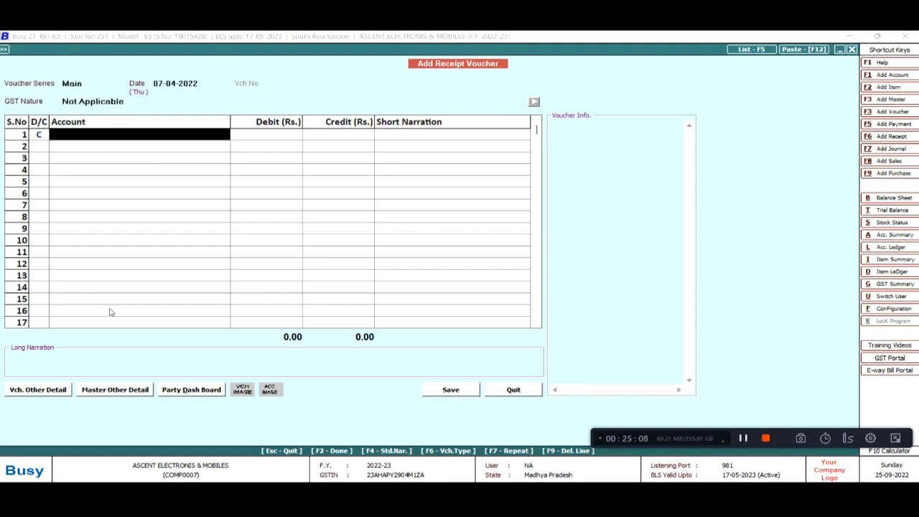
type("baj")
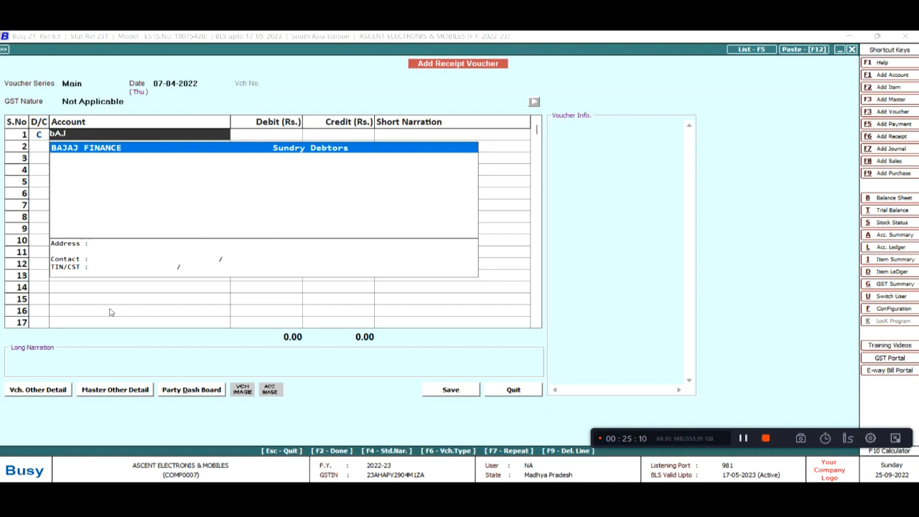
key("Return")
type("63500")
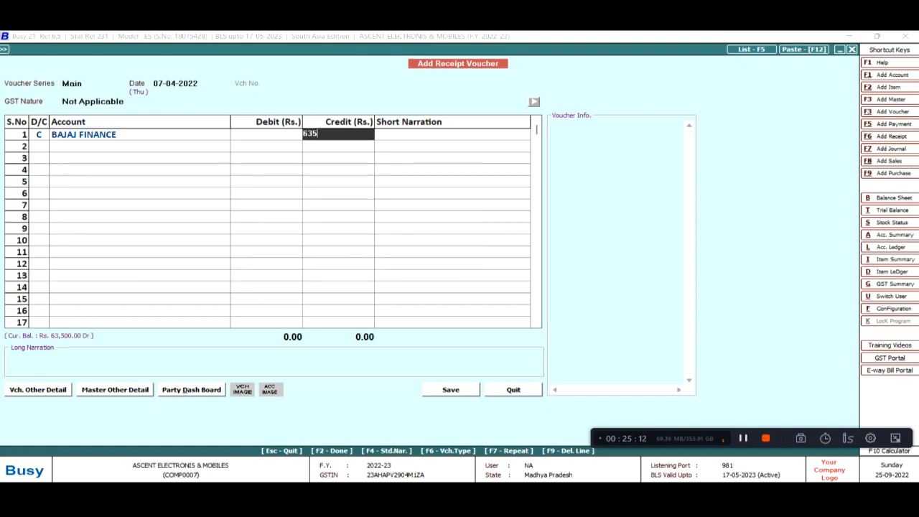
key("Return")
key("Return")
key("Return")
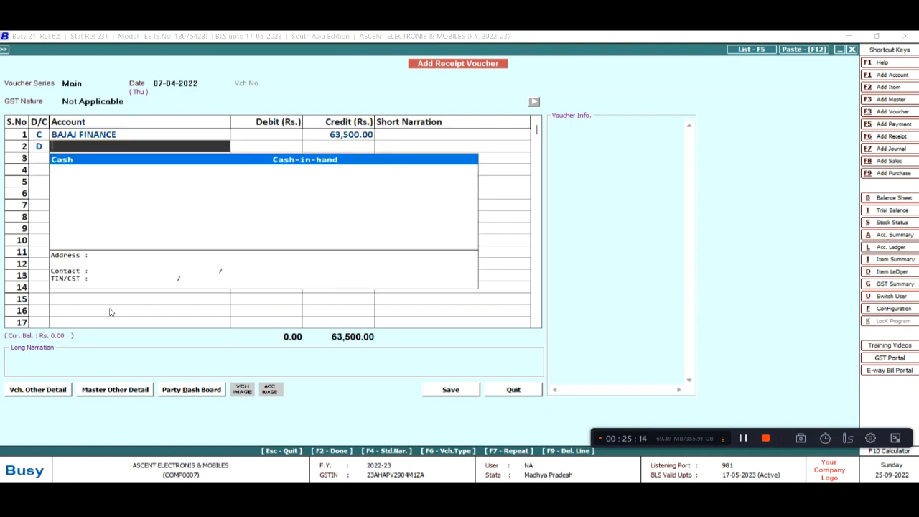
Debit a new HDFC BANK account under Bank Accounts and save the receipt
key("F3")
type("HDFC BANK")
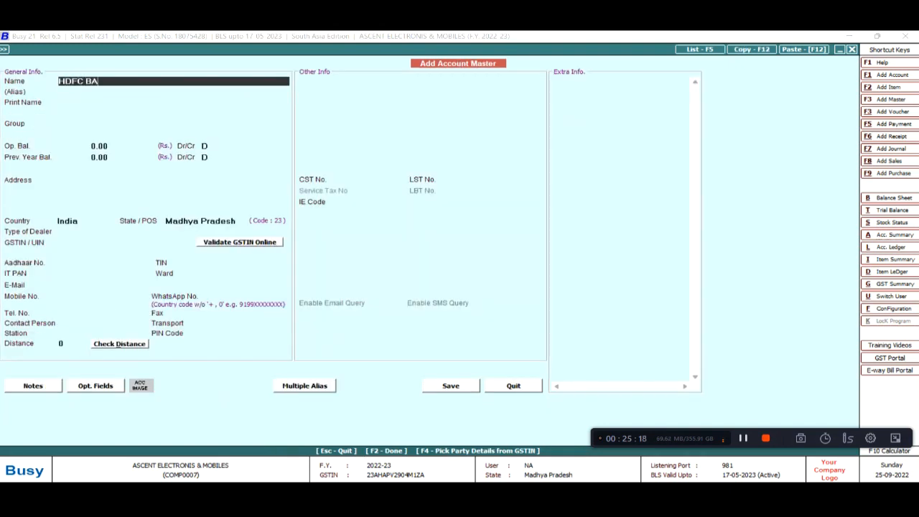
key("Return")
type("AN")
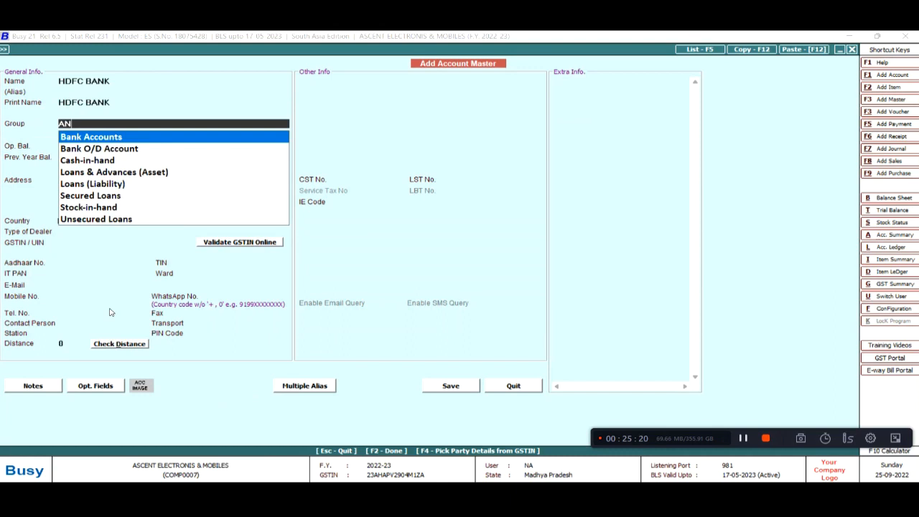
key("Return")
key("F2")
key("Return")
key("Return")
key("Return")
key("Return")
key("Return")
key("Escape")
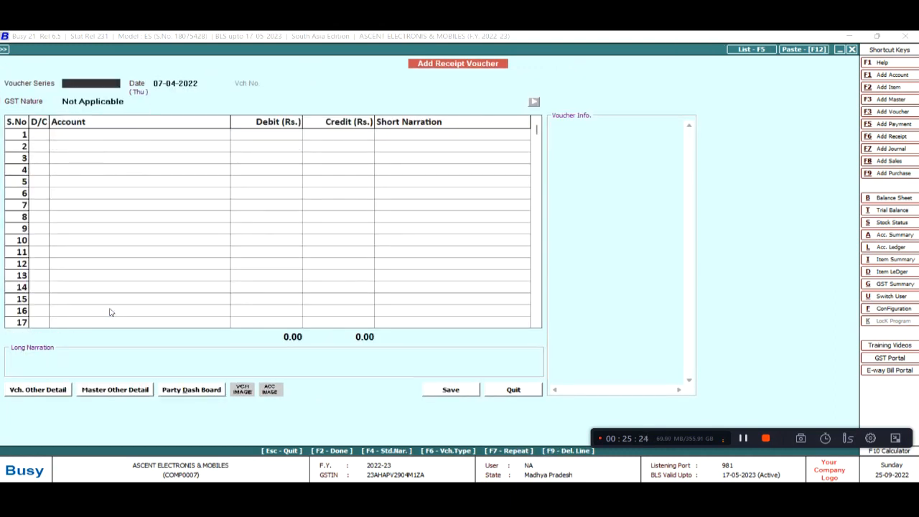
key("Escape")
key("Escape")
Show the Balance Sheet to 07-04-2022 and confirm HDFC BANK under Bank Accounts holds 63,500
key("Right")
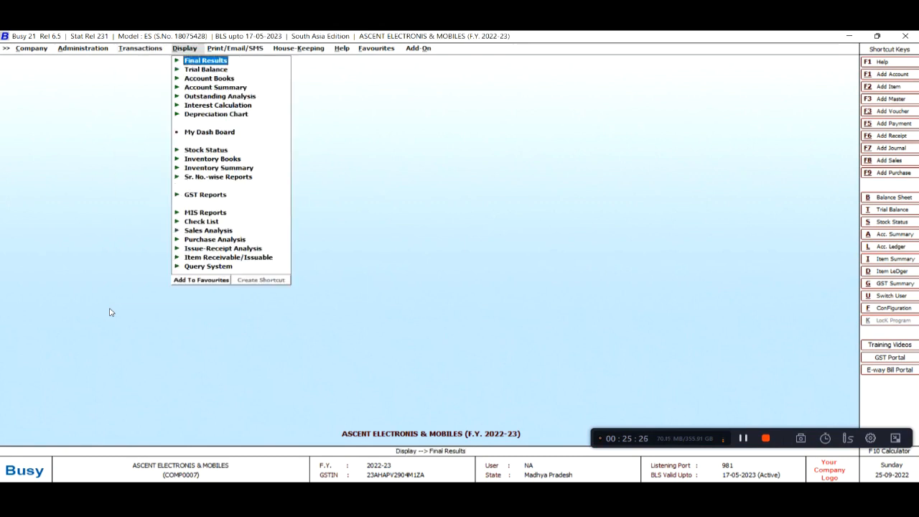
key("Right")
key("Right")
key("Return")
key("Return")
key("Return")
key("Return")
key("Return")
key("Return")
key("Return")
key("Return")
key("Return")
key("Return")
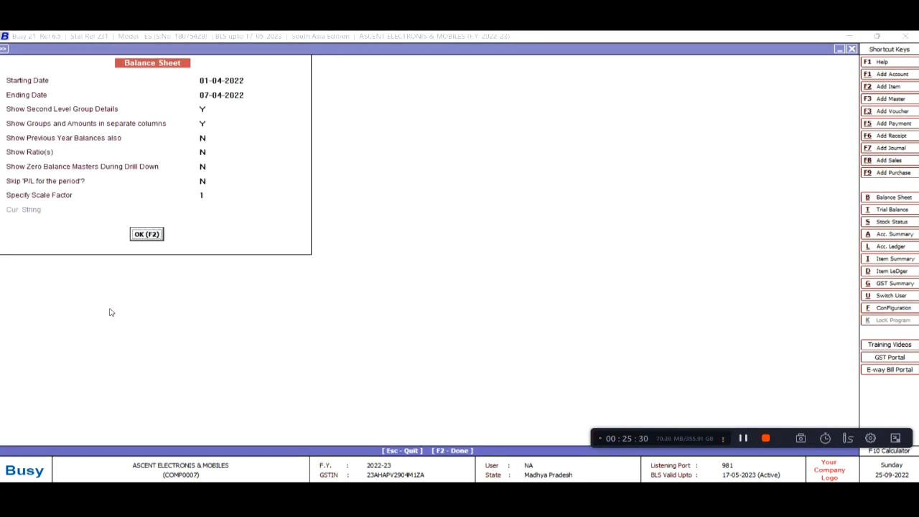
key("Return")
key("Right")
key("Down")
key("Down")
key("Down")
key("Down")
key("Down")
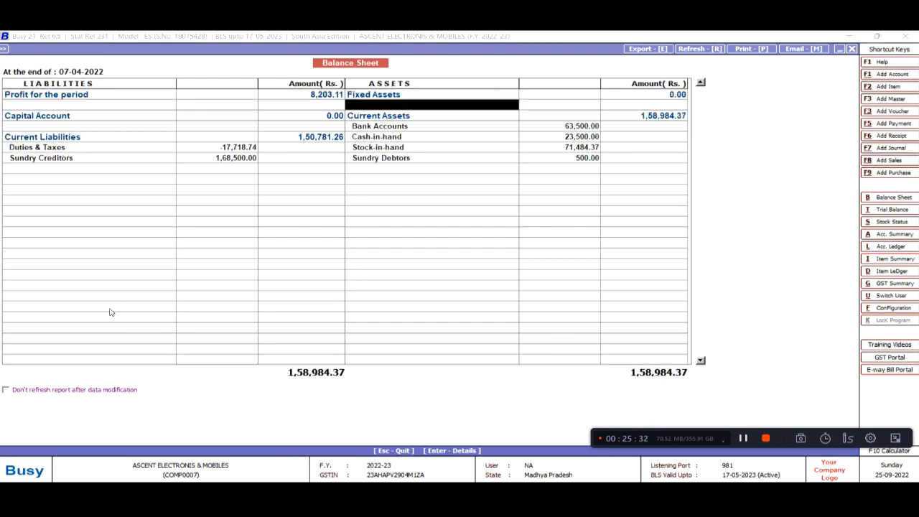
key("Up")
key("Up")
key("Return")
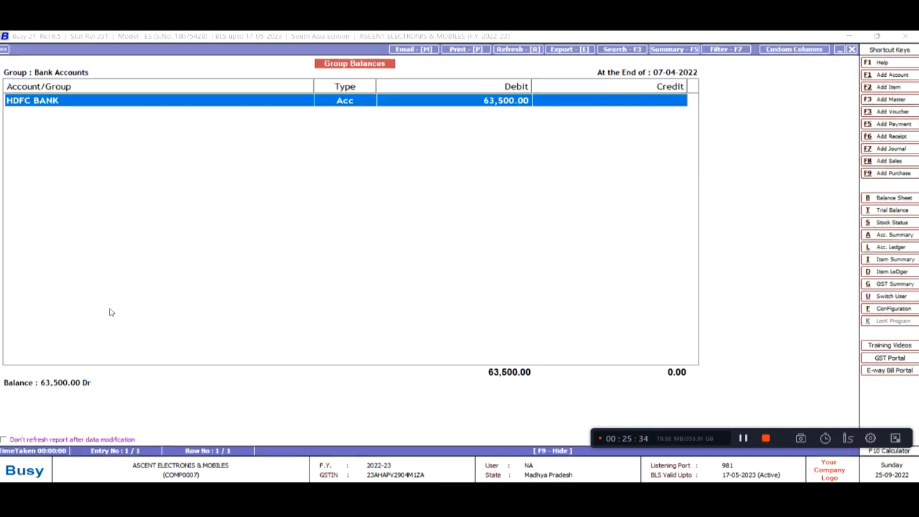
key("Return")
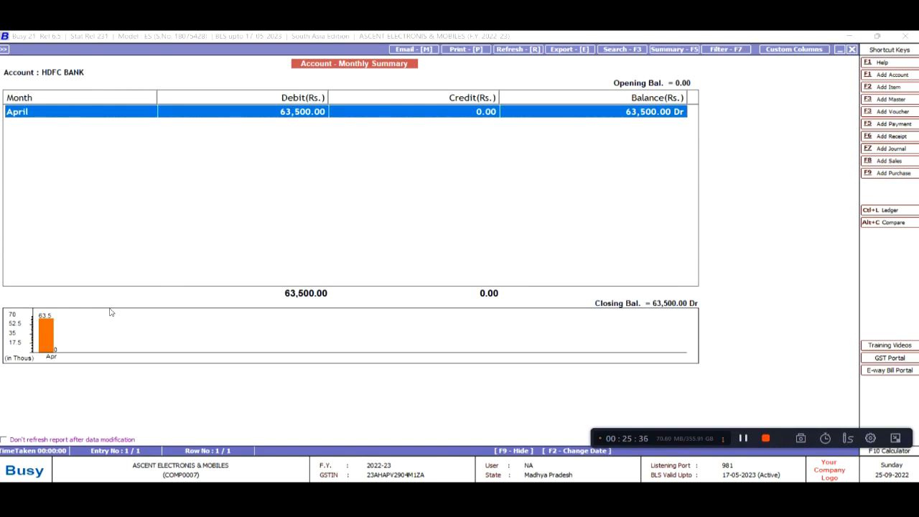
key("Escape")
key("Escape")
Confirm Sundry Debtors now totals only 500
key("Down")
key("Down")
key("Down")
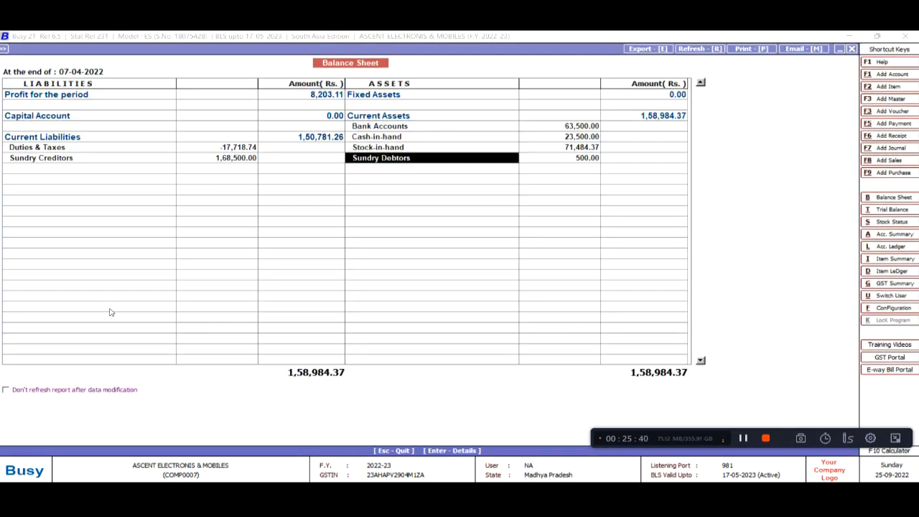
key("Return")
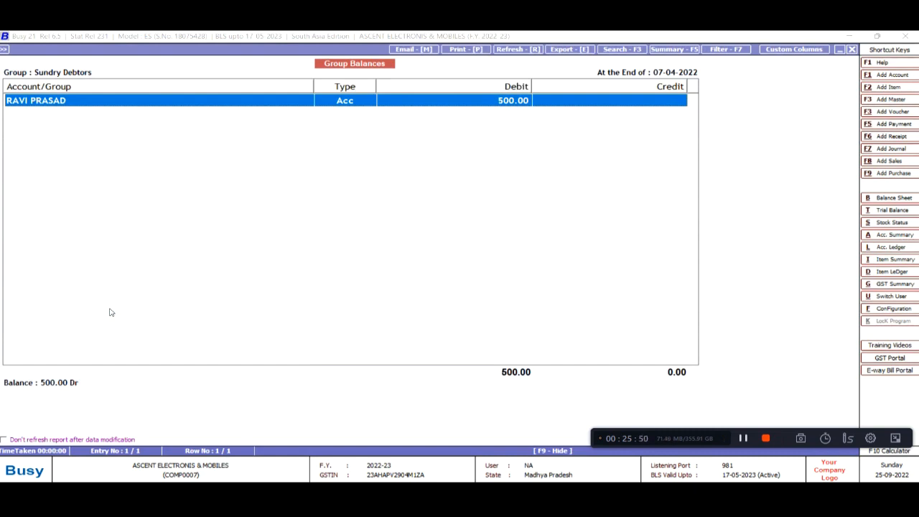
key("Escape")
key("Up")
key("Up")
key("Up")
key("Down")
key("Down")
key("Down")
key("Left")
key("Left")
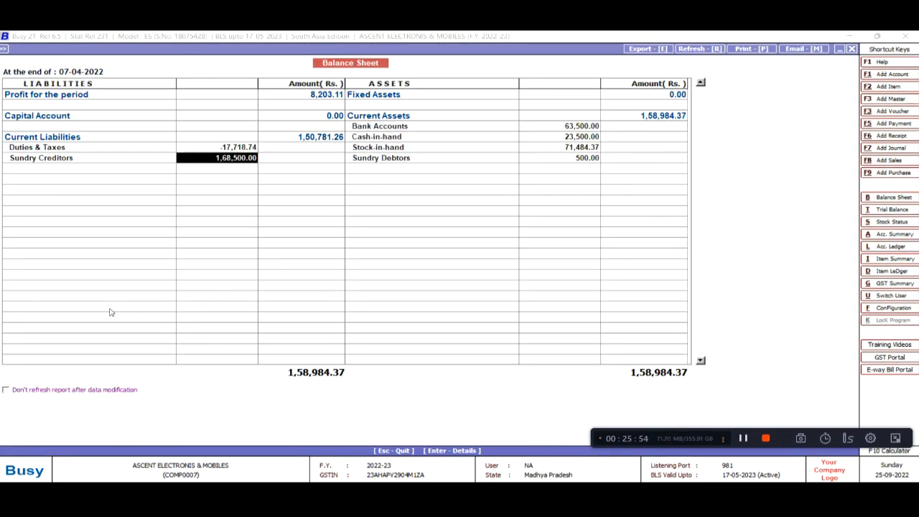
Review the Duties & Taxes group's CGST and SGST accounts, totalling -17,718.74
key("Up")
key("Return")
key("Down")
key("Down")
key("Down")
key("Up")
key("Up")
key("Up")
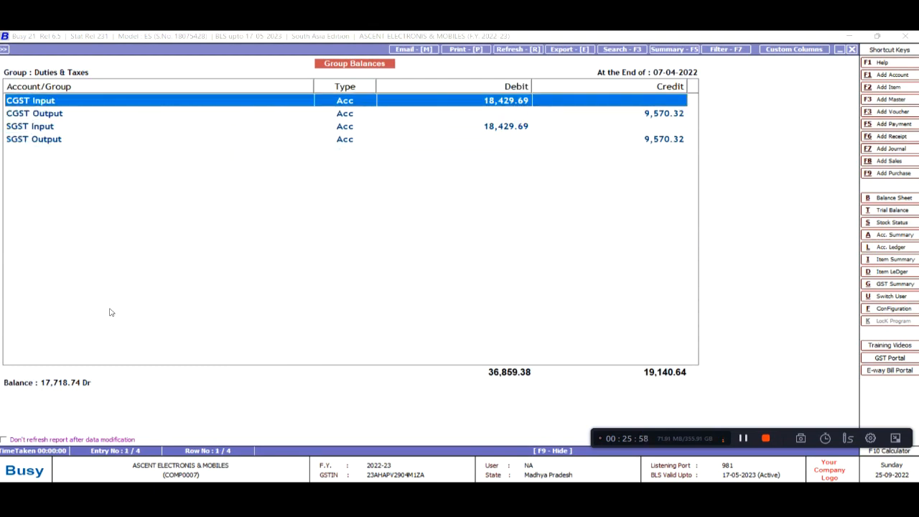
key("Down")
key("Down")
key("Down")
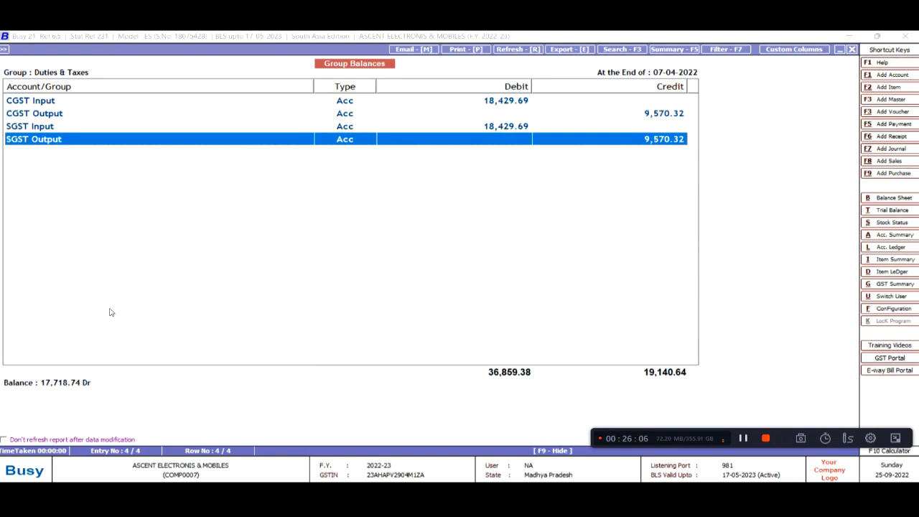
key("Up")
key("Up")
key("Up")
key("Escape")
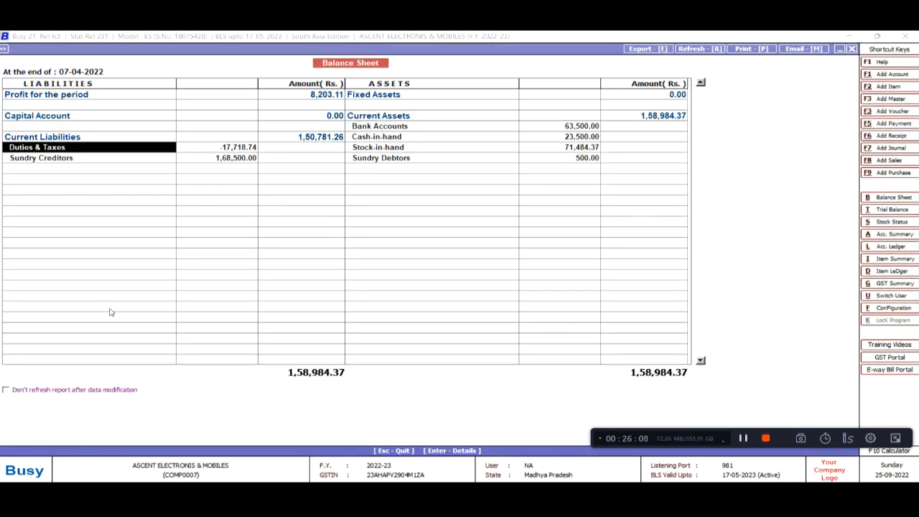
key("Right")
key("Down")
key("Up")
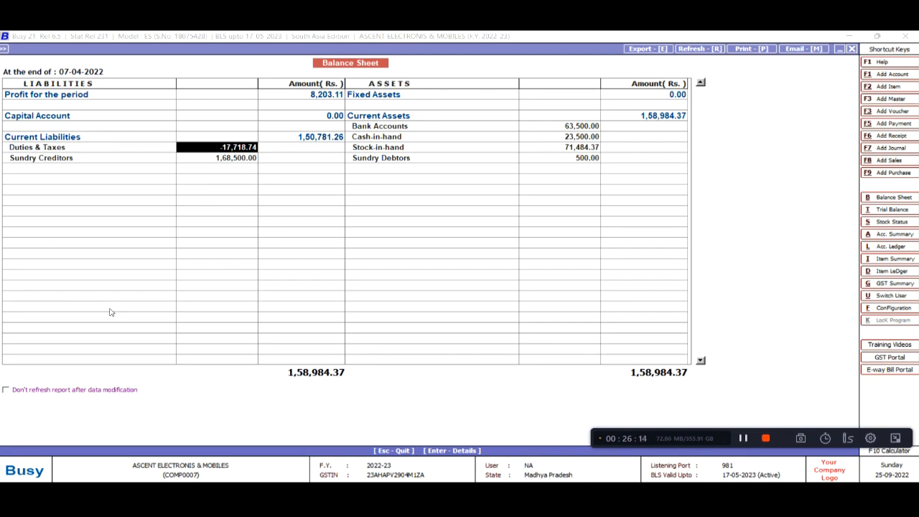
Drill into Sundry Creditors (1,68,500) down to the creditor account's ledger
key("Left")
key("Down")
key("Return")
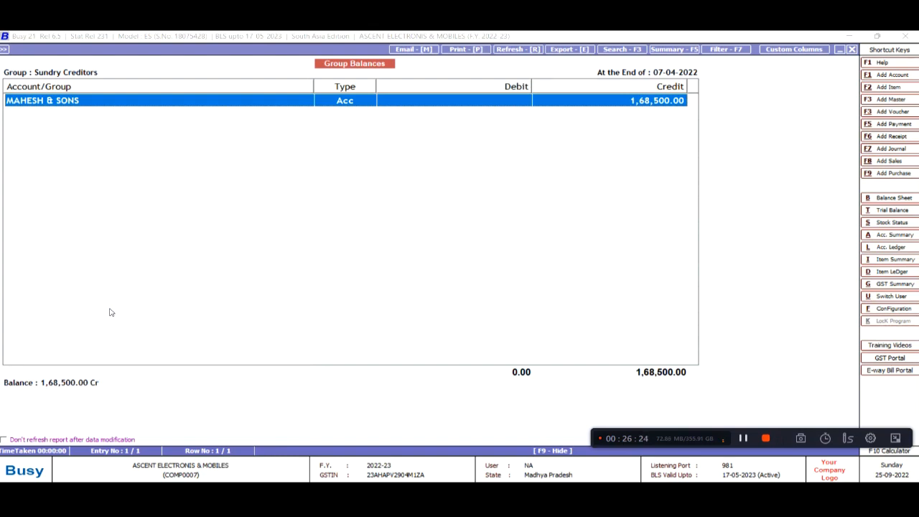
key("Return")
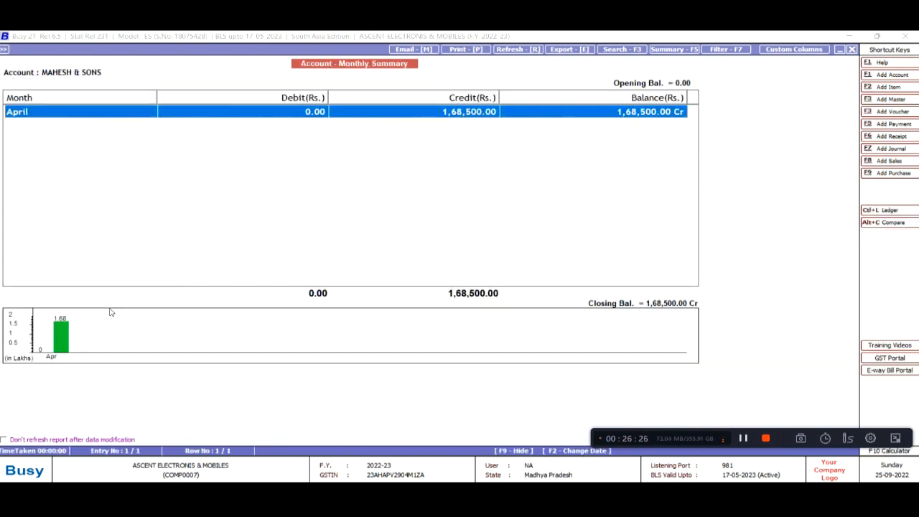
key("Return")
key("Escape")
key("Escape")
key("Escape")
Check the Bank Accounts group, then bring up the Account Ledger report options
key("Right")
key("Up")
key("Up")
key("Right")
key("Up")
key("Right")
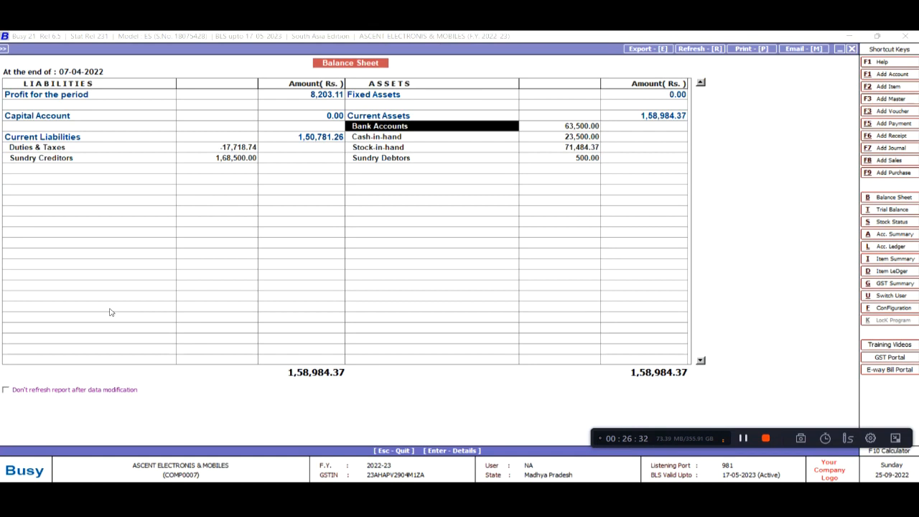
key("Return")
key("Escape")
key("Down")
key("Down")
key("Down")
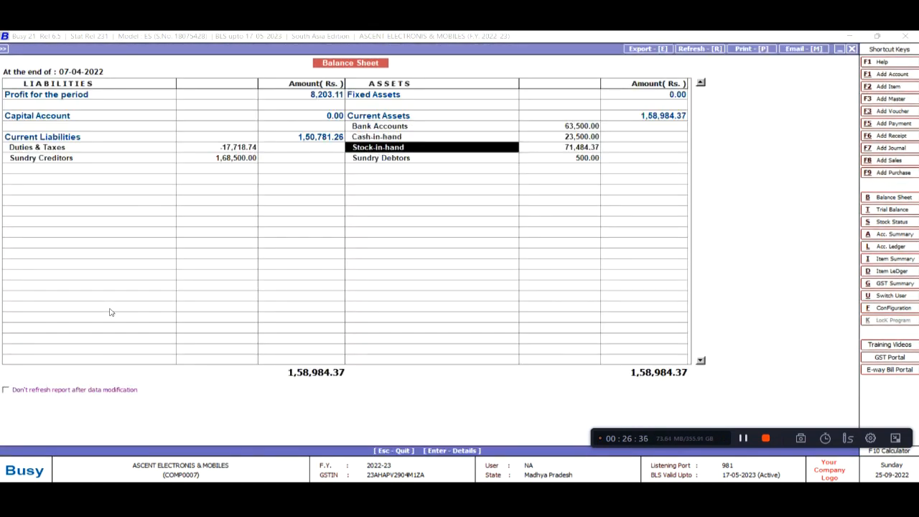
key("Up")
key("Up")
key("Down")
key("Down")
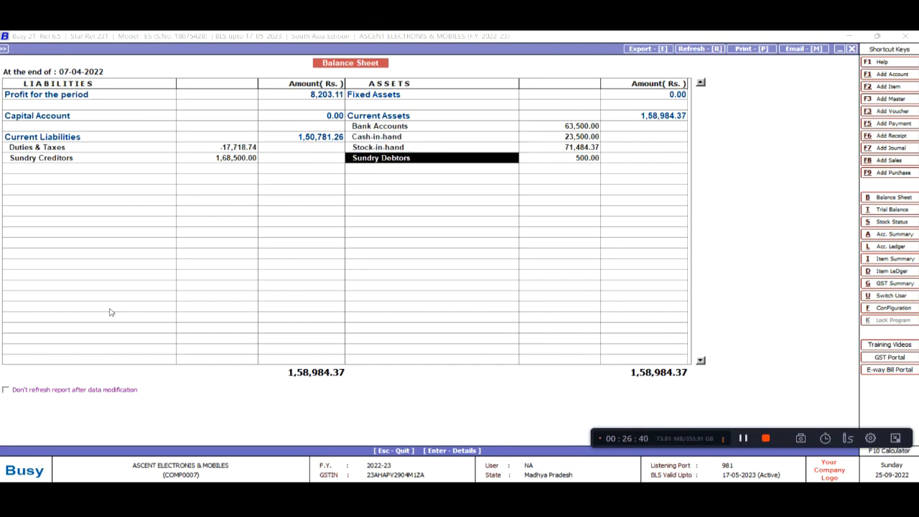
key("alt+l")
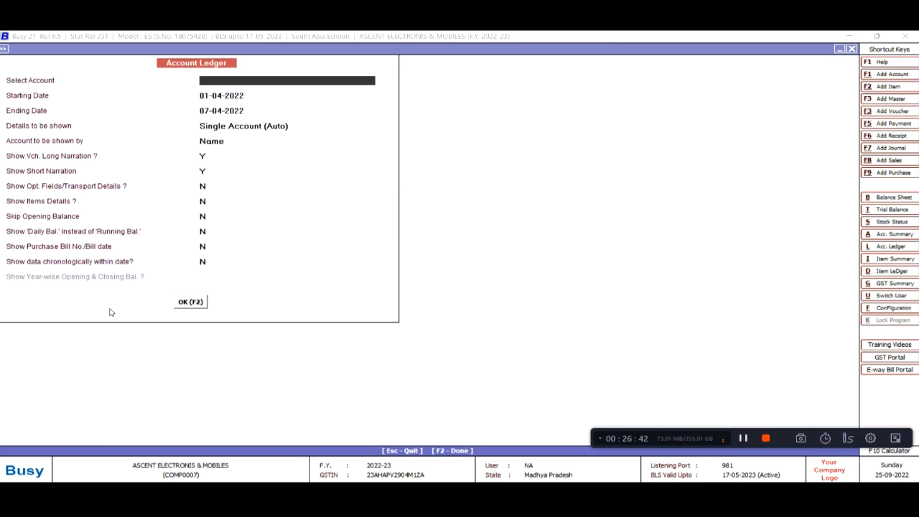
Dismiss the Account Ledger options, bring them up again with L, and close them
key("Escape")
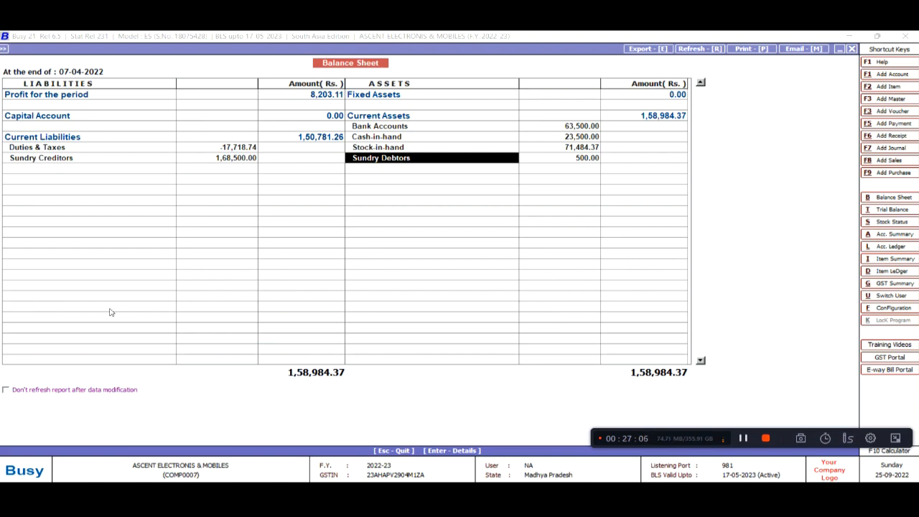
key("l")
key("Escape")
Open the Account Ledger for BAJAJ FINANCE from 01-04-2022 to 07-04-2022
left_click(877, 250)
type("BA")
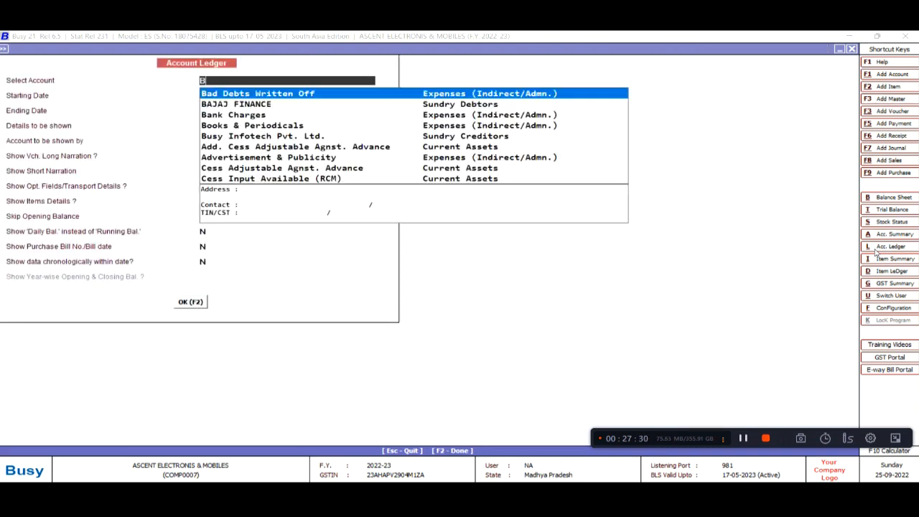
key("Down")
key("Return")
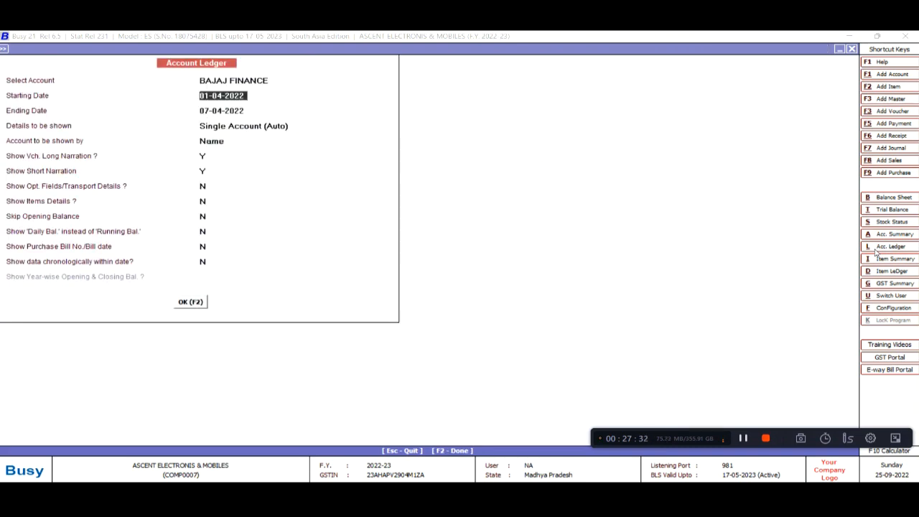
key("Return")
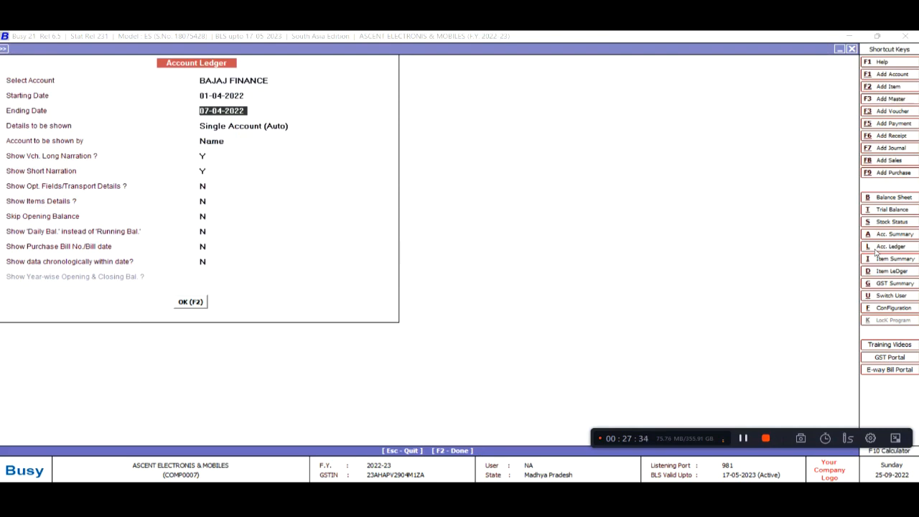
key("Return")
key("Return")
key("F2")
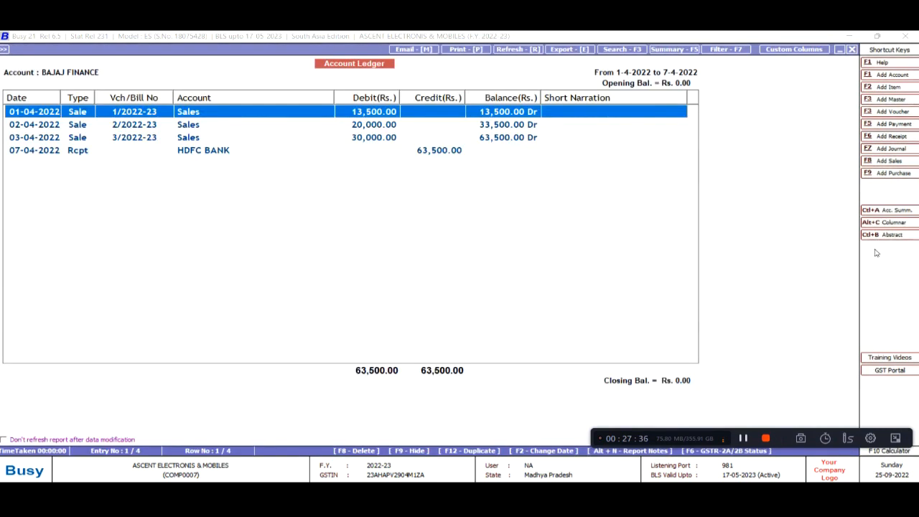
Review the three sales and the 63,500 HDFC BANK receipt closing at nil, then close the ledger
key("Down")
key("Down")
key("Down")
key("Up")
key("Up")
key("Up")
key("Down")
key("Down")
key("Up")
key("Up")
key("Down")
key("Down")
key("Up")
key("Up")
key("Down")
key("Down")
key("Up")
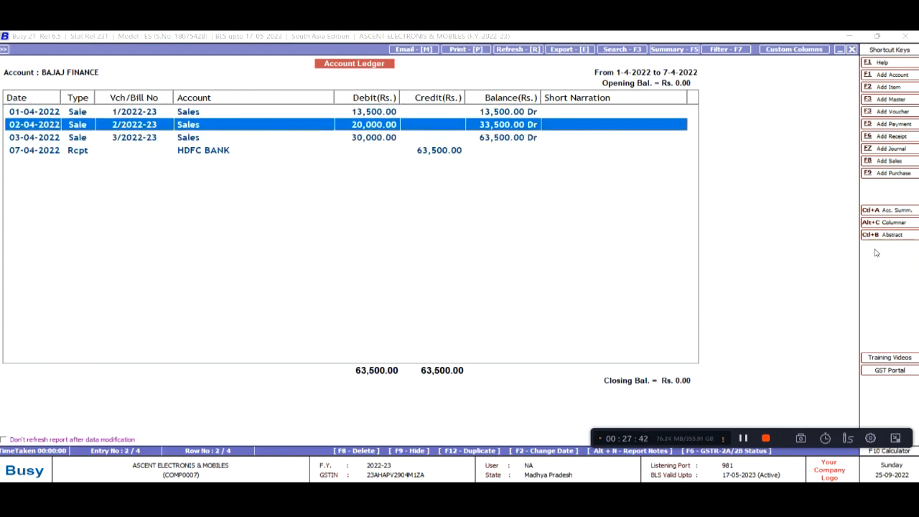
key("Up")
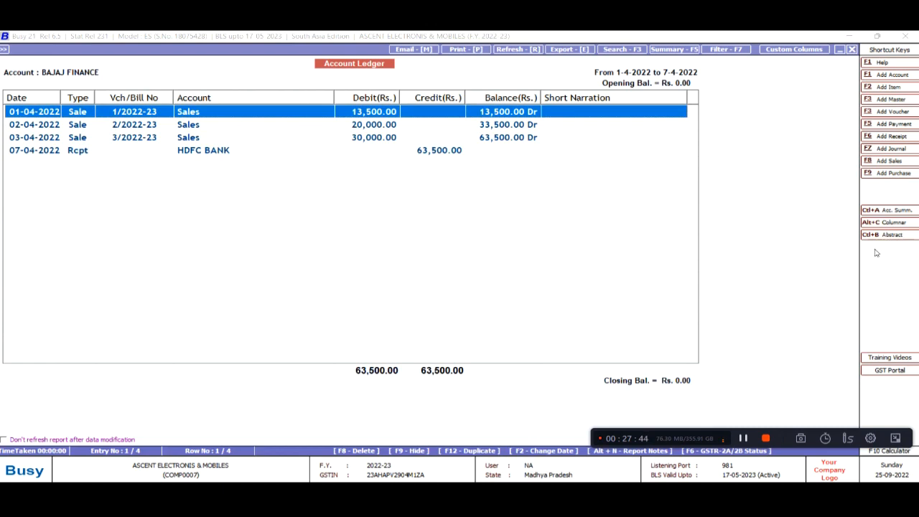
key("Down")
key("Down")
key("Down")
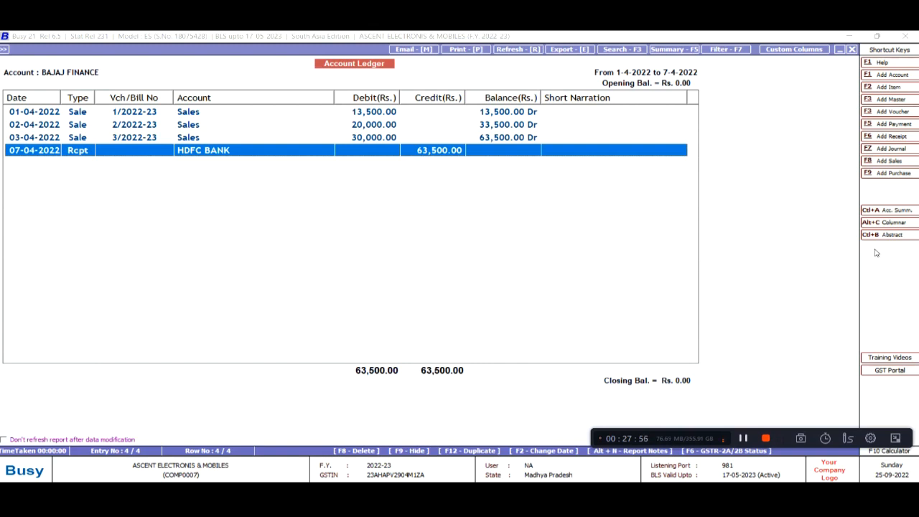
key("Up")
key("Up")
key("Up")
key("Down")
key("Down")
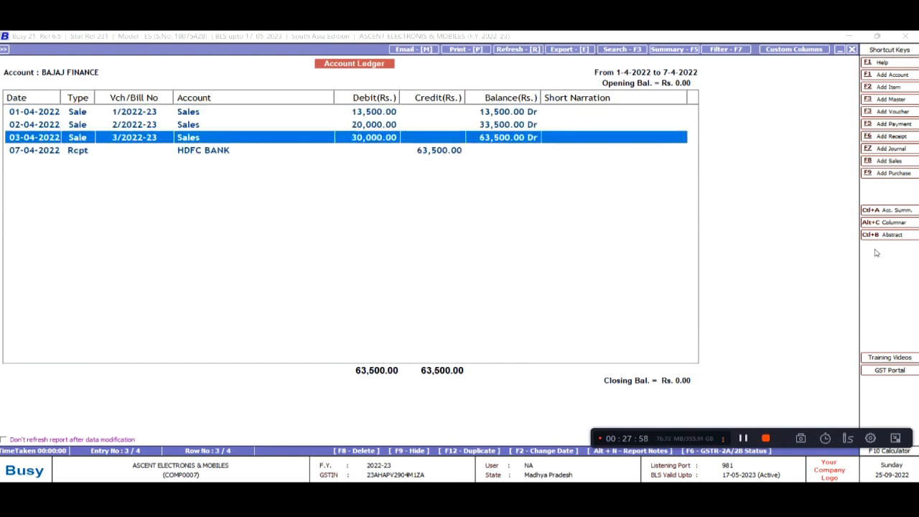
key("Down")
key("Up")
key("Up")
key("Up")
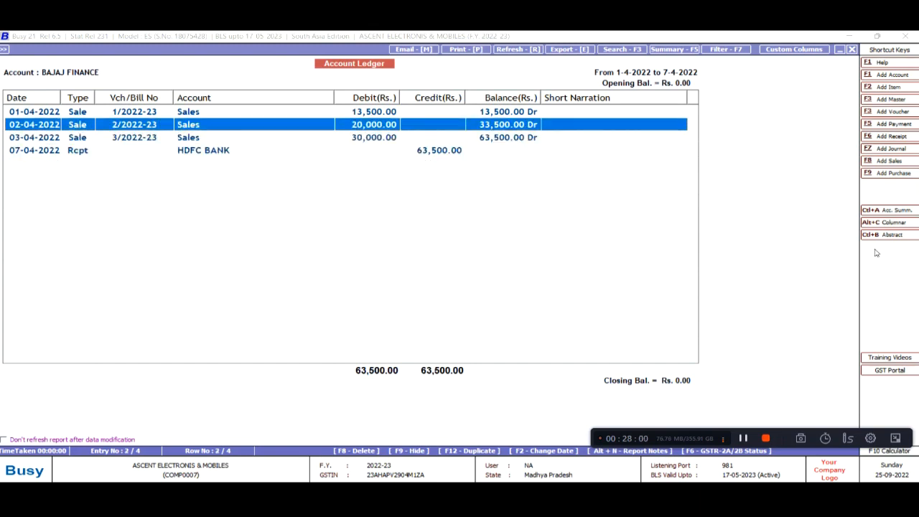
key("Down")
key("Down")
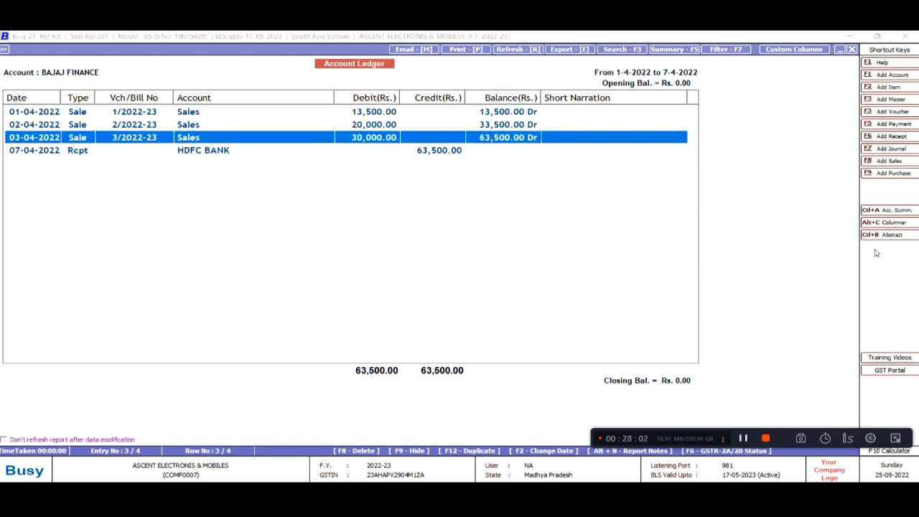
key("Down")
key("Up")
key("Up")
key("Up")
key("Down")
key("Down")
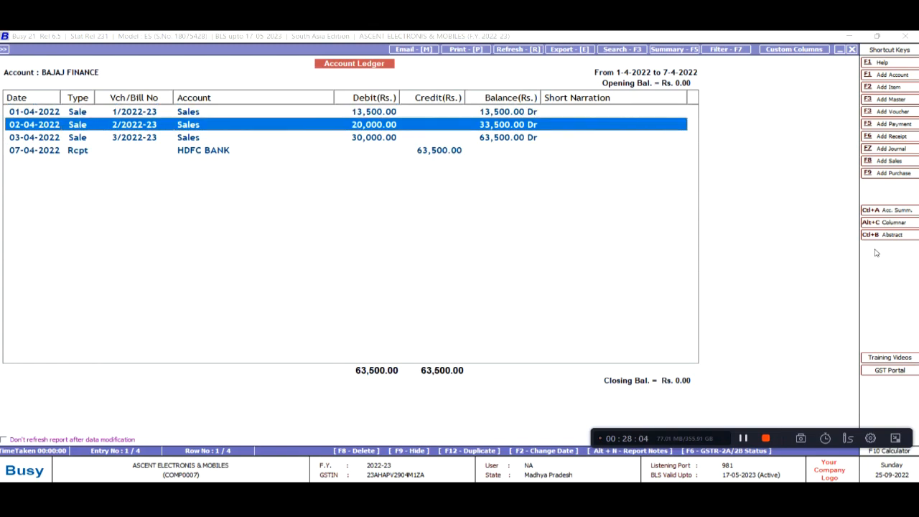
key("Escape")
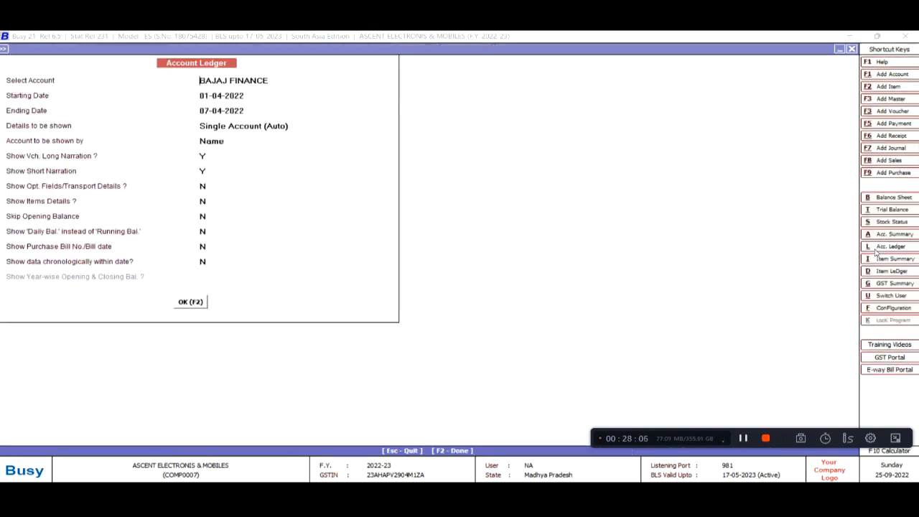
Review Current Assets, Sundry Creditors and Duties & Taxes on the Balance Sheet, then leave it
key("Escape")
key("Up")
key("Up")
key("Up")
key("Up")
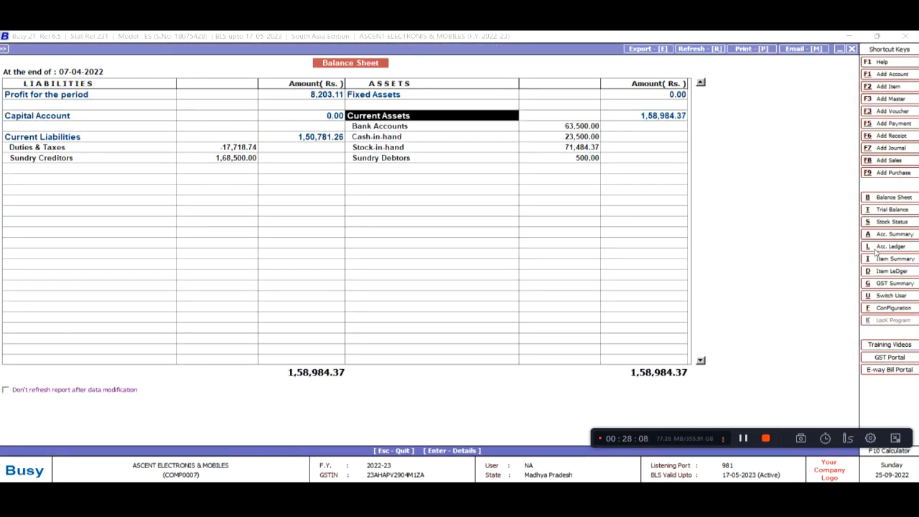
key("Left")
key("Down")
key("Down")
key("Down")
key("Up")
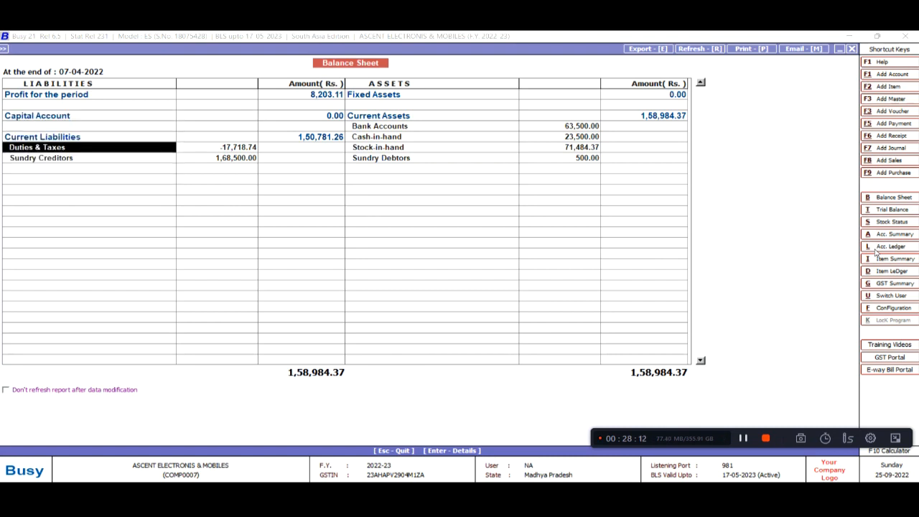
key("Escape")
key("Escape")
key("Escape")
key("Escape")
Expand the Sr. No.-wise Reports and highlight Item Serial No. Stock
key("Down")
key("Down")
key("Down")
key("Down")
key("Down")
key("Down")
key("Down")
key("Down")
key("Down")
key("Down")
key("Down")
key("Return")
key("Down")
key("Up")
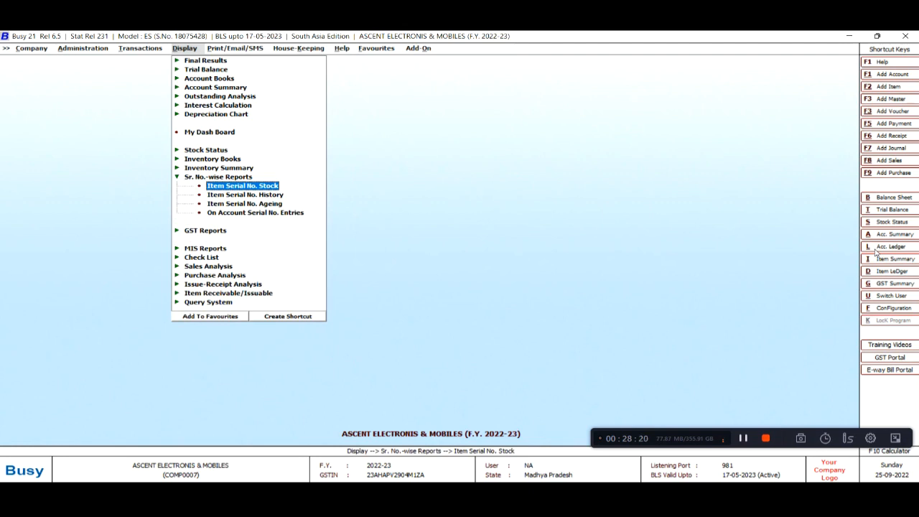
Show the Item Serial No. Stock status for All Items
key("Return")
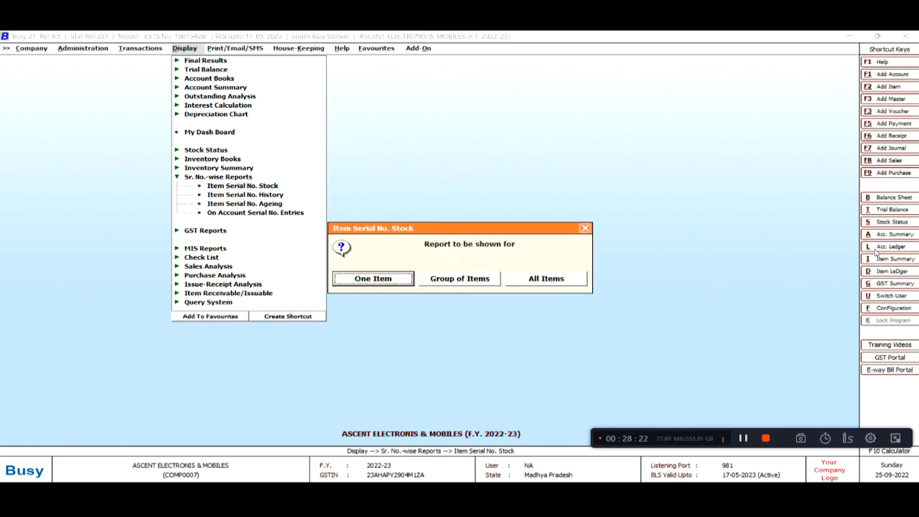
key("Right")
key("Right")
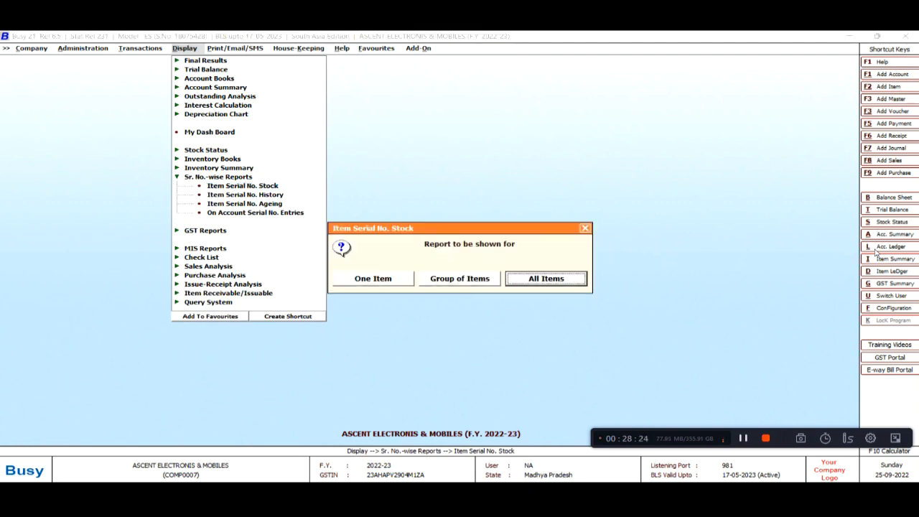
key("Return")
key("Return")
key("Return")
key("Return")
key("Return")
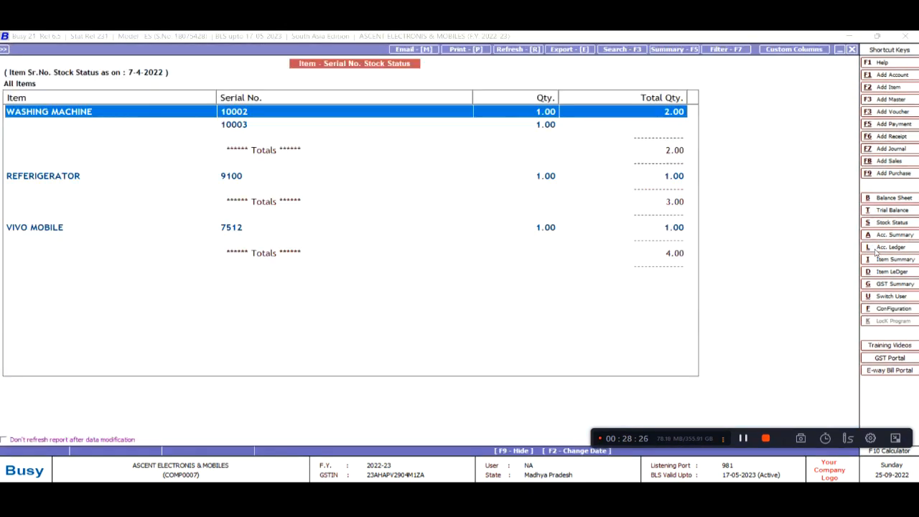
key("Down")
Check the purchase history of washing machine serial 10002
key("Down")
key("Down")
key("Down")
key("Down")
key("Down")
key("Down")
key("Down")
key("Down")
key("Down")
key("Down")
key("Down")
key("Up")
key("Up")
key("Up")
key("Up")
key("Up")
key("Up")
key("Up")
key("Up")
key("Up")
key("Up")
key("Up")
key("Up")
key("Down")
key("Up")
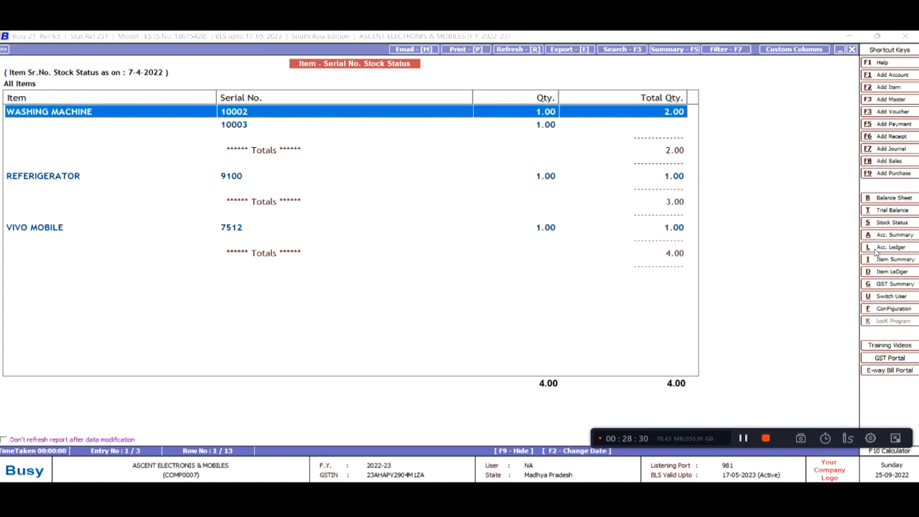
key("Down")
key("Up")
key("Down")
key("Up")
key("Return")
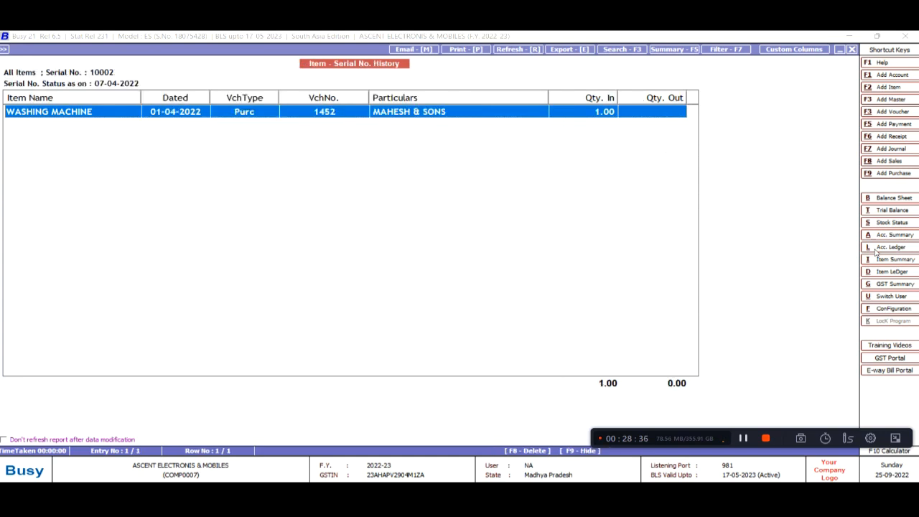
key("Escape")
Check the histories of serial 10003 and the refrigerator serial
key("Down")
key("Return")
key("Escape")
key("Down")
key("Down")
key("Down")
key("Return")
key("Escape")
key("Down")
Rerun the serial stock status with zero-stock serials and values both set to Y
key("Escape")
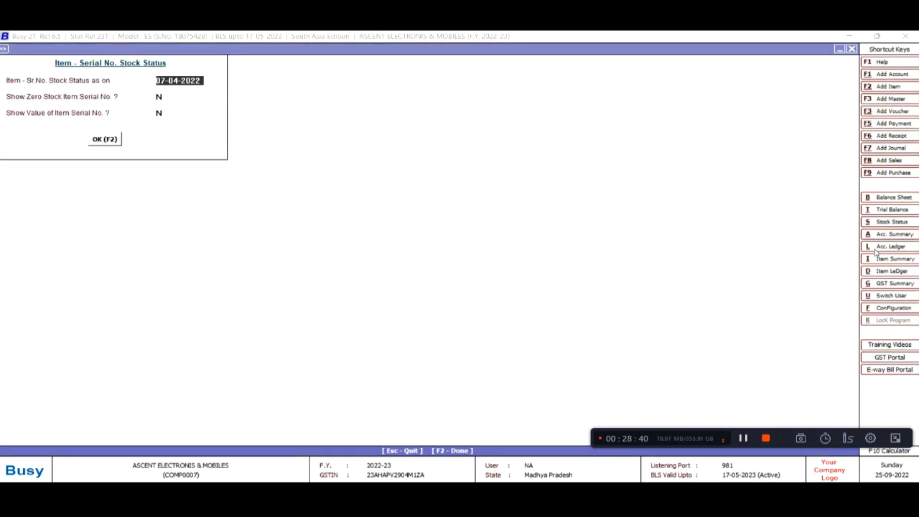
key("Return")
key("Return")
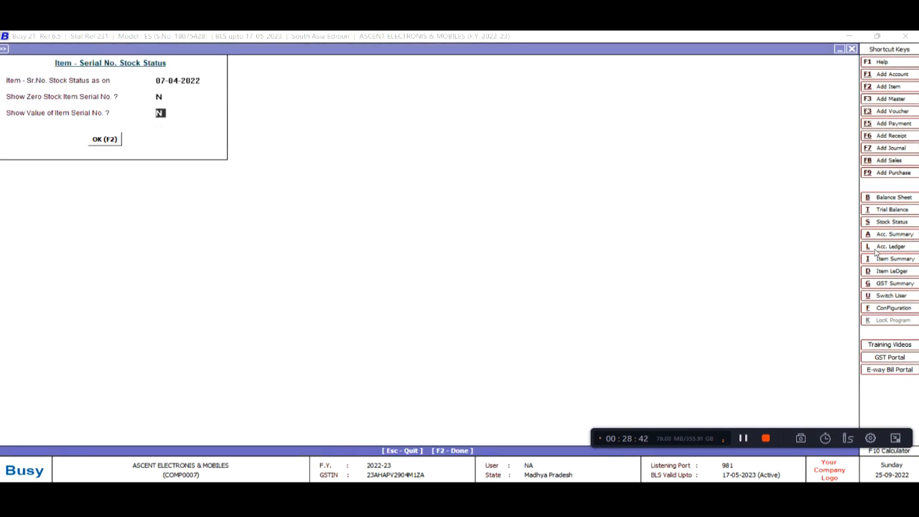
key("Up")
type("y")
key("Return")
type("y")
key("Return")
key("Return")
key("Down")
Trace washing machine serial 10001 from its purchase entry to its sale entry
key("Up")
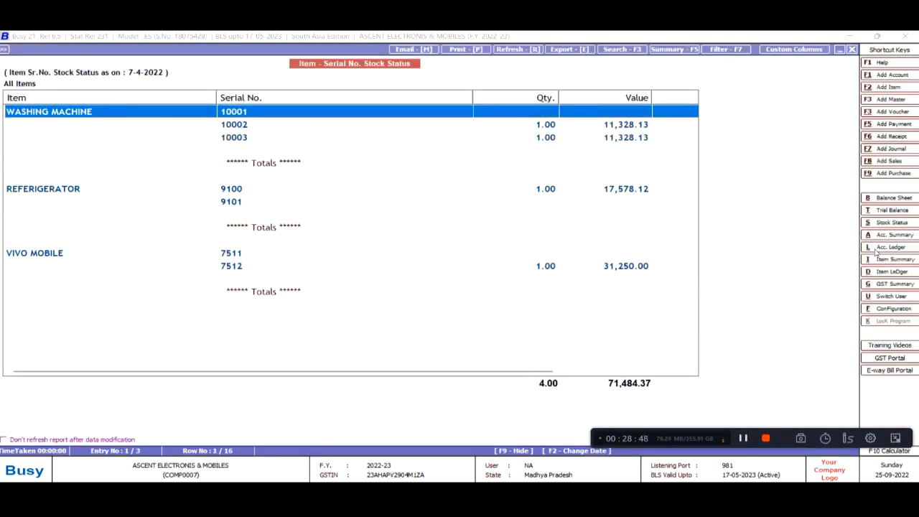
key("Return")
key("Down")
key("Up")
key("Down")
key("Up")
key("Down")
key("Up")
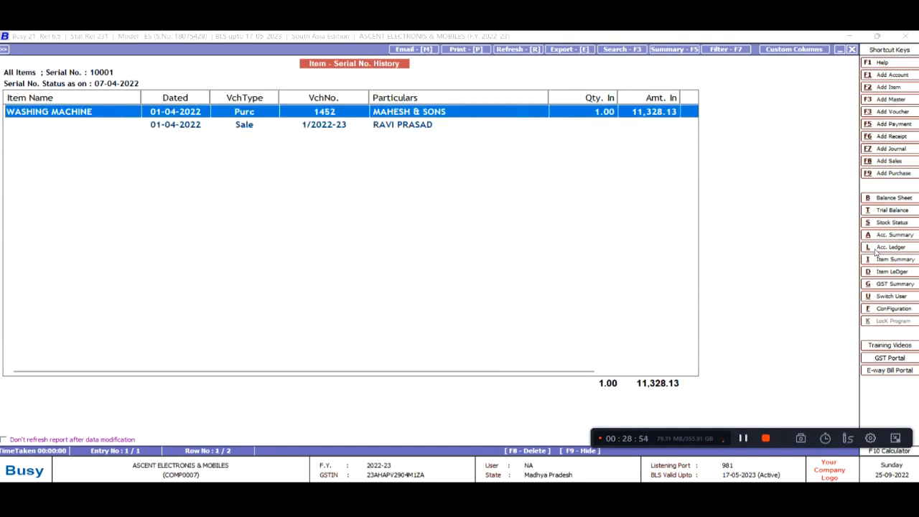
left_click(410, 131)
key("Up")
key("Escape")
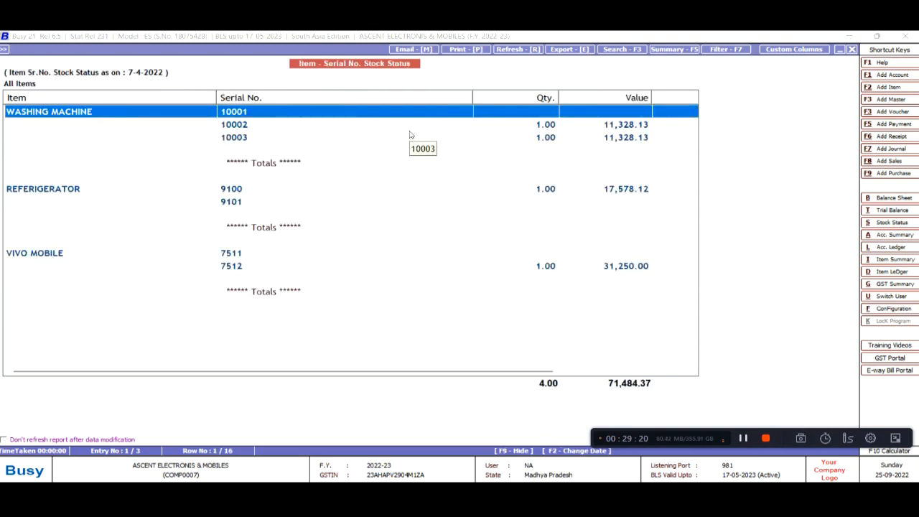
Generate the Item Serial No. History report for serial 10001
key("Escape")
key("Escape")
key("Escape")
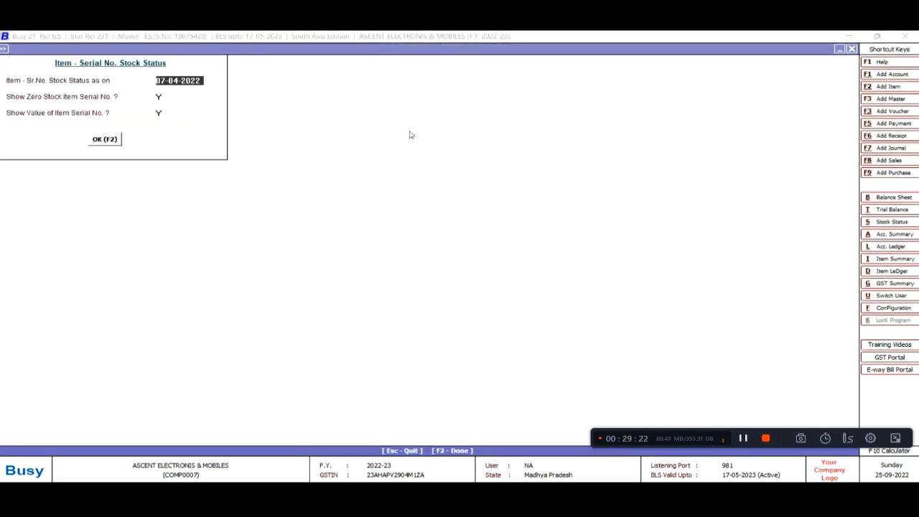
key("Down")
key("Down")
key("Down")
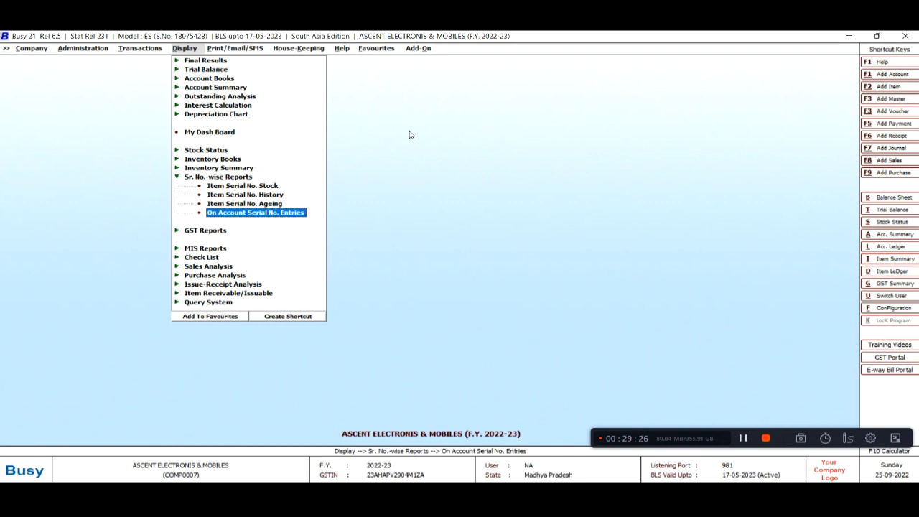
key("Up")
key("Up")
key("Return")
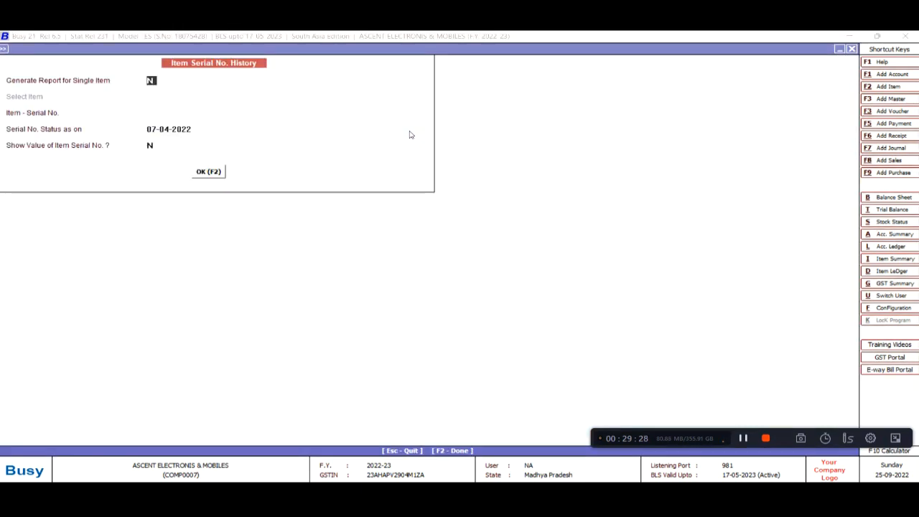
key("Return")
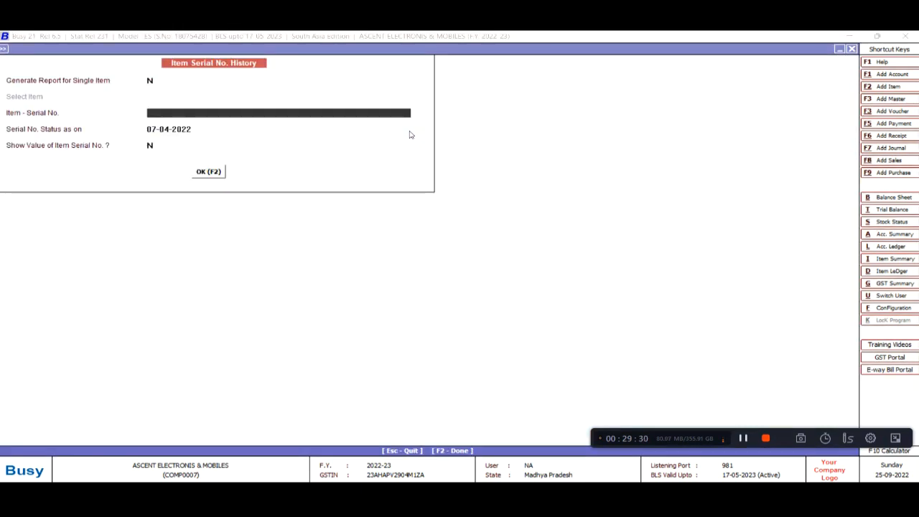
type("10001")
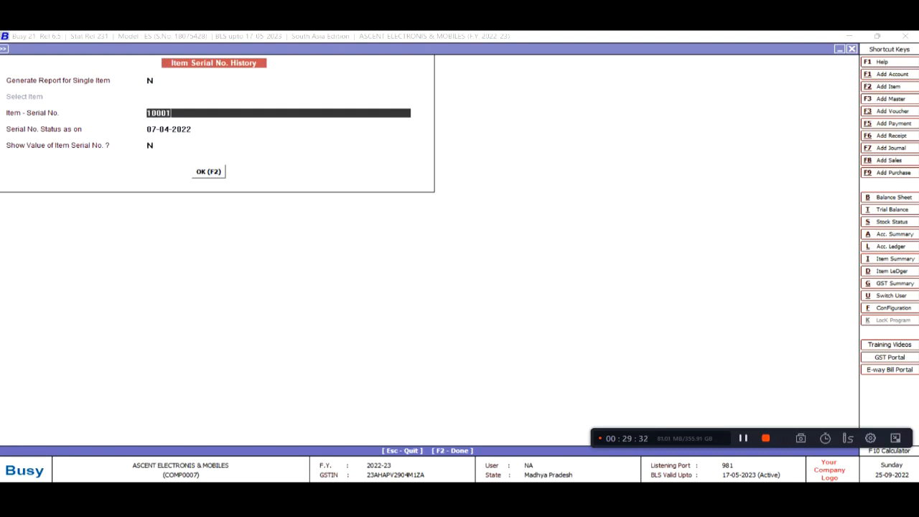
key("Return")
key("Return")
key("Return")
key("Return")
Review purchase 1452 and sale 1/2022-23 for serial 10001, then exit the menus
key("Down")
key("Up")
key("Down")
key("Up")
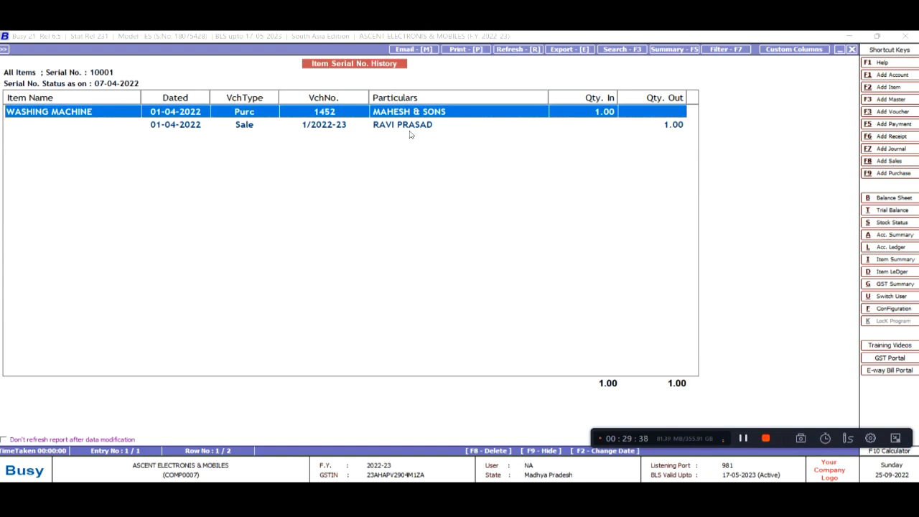
key("Escape")
key("Escape")
key("Escape")
key("Escape")
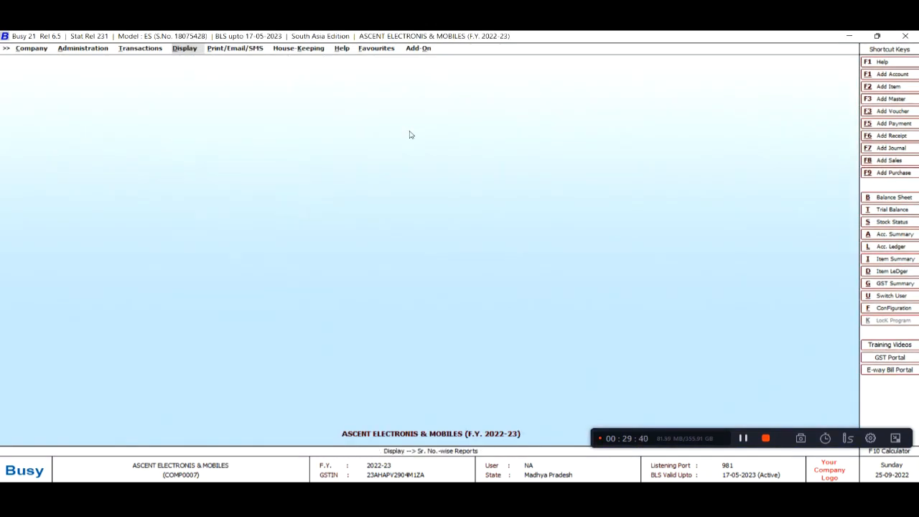
Move from the Display reports to Administration > Configuration
key("Return")
key("Up")
key("Up")
key("Up")
key("Up")
key("Up")
key("Up")
key("Up")
key("Up")
key("Up")
key("Up")
key("Up")
key("Up")
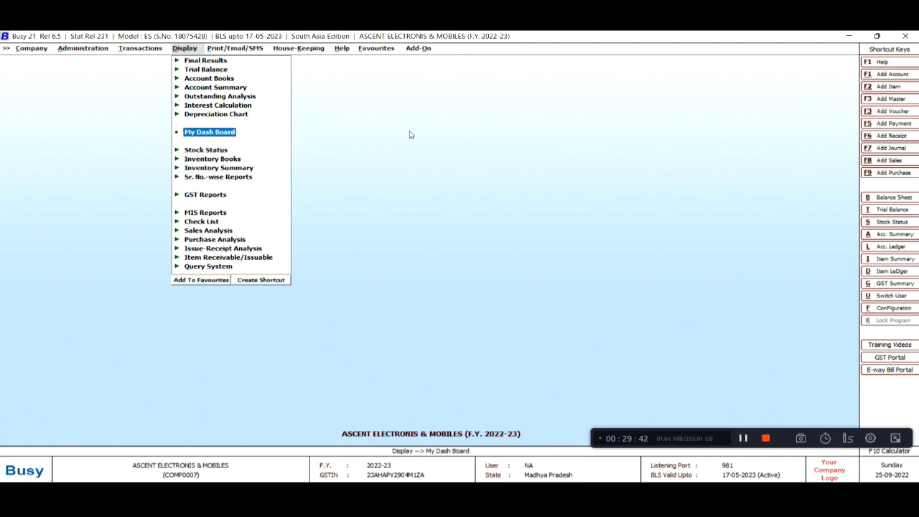
key("Left")
key("Left")
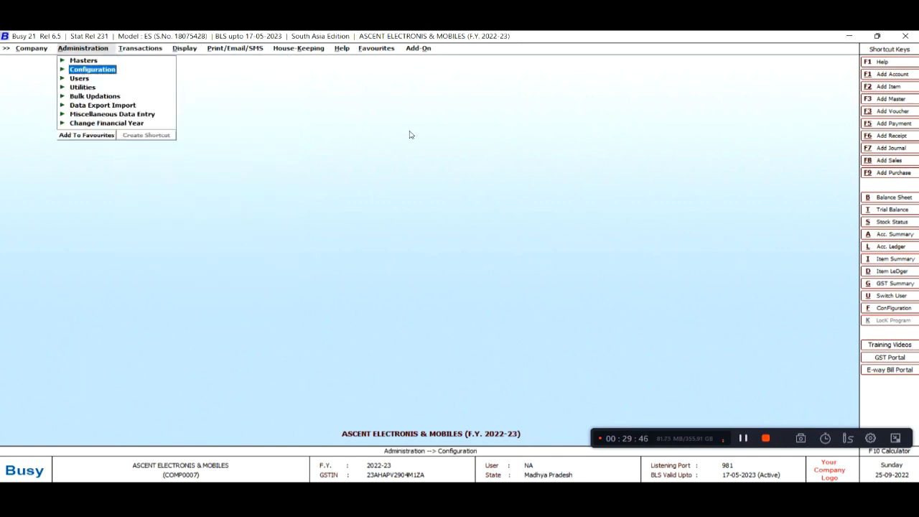
key("Up")
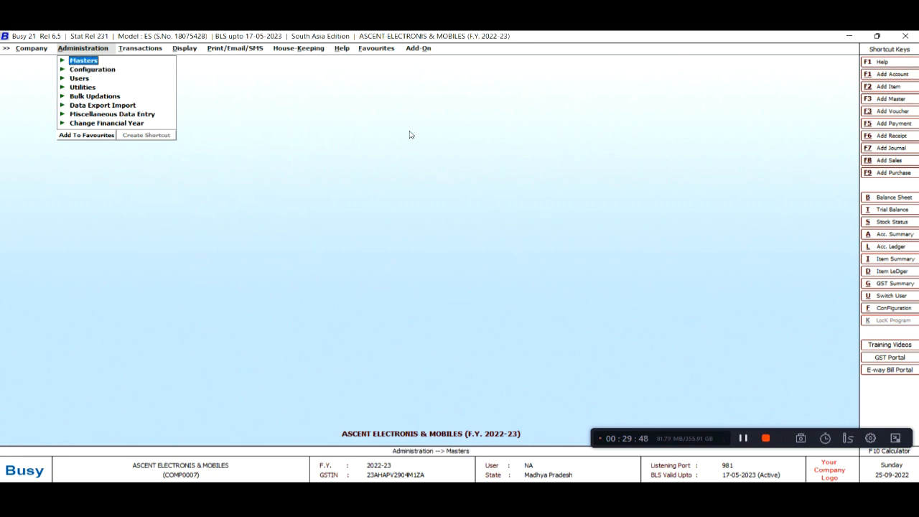
key("Right")
key("Down")
key("Left")
key("Down")
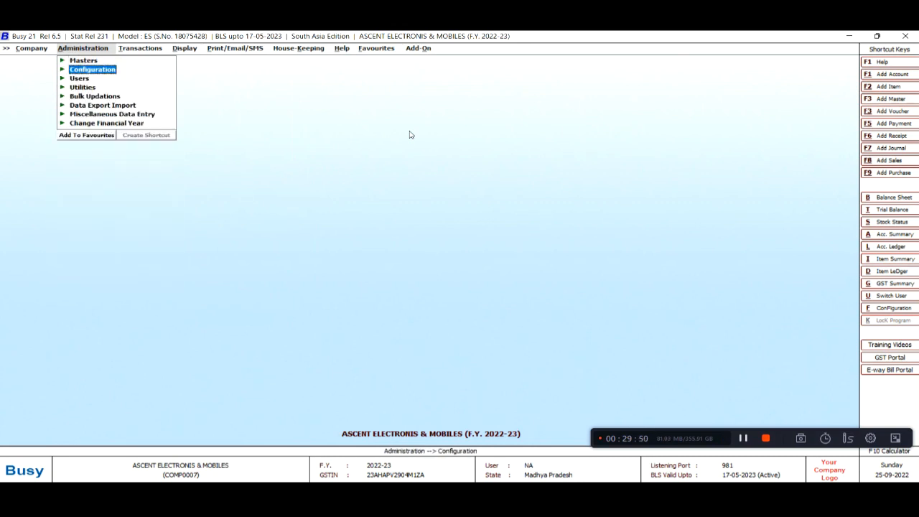
key("Left")
key("Right")
key("Right")
Save the Inventory feature options with Serial No.-wise Details enabled
key("Return")
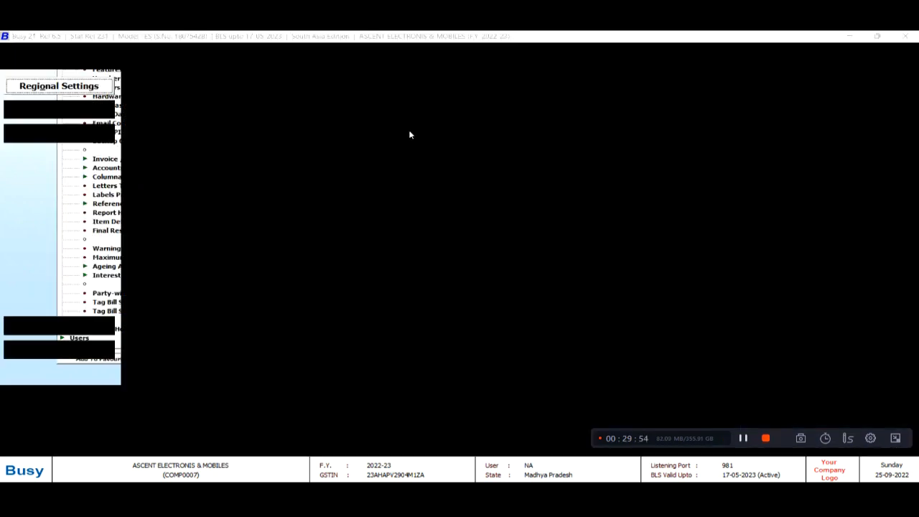
key("Escape")
key("Down")
key("Up")
key("Return")
key("Down")
key("Down")
key("Down")
key("Down")
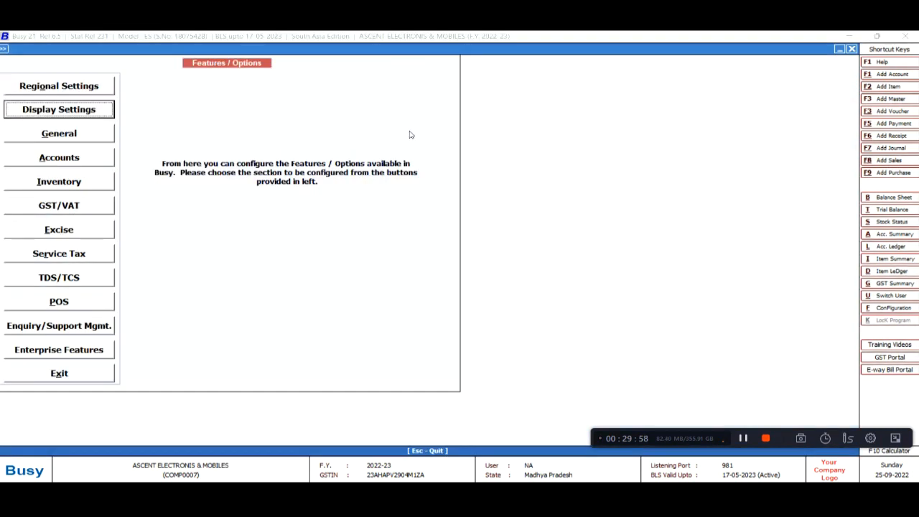
key("Return")
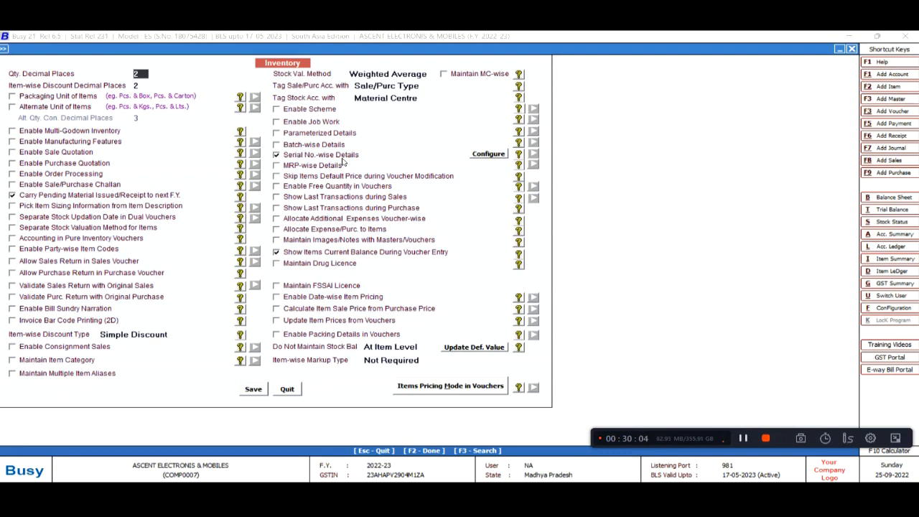
left_click(258, 392)
Open the voucher configuration for the Sales Main series
key("Escape")
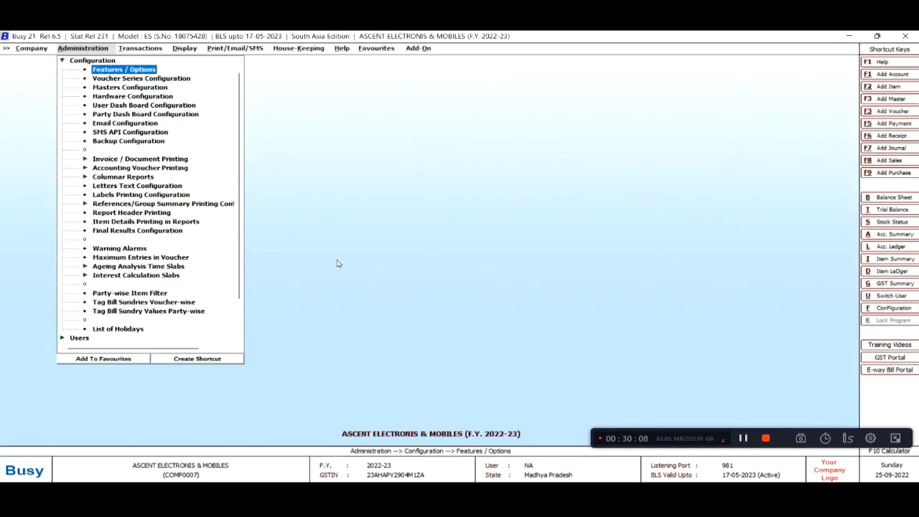
key("Down")
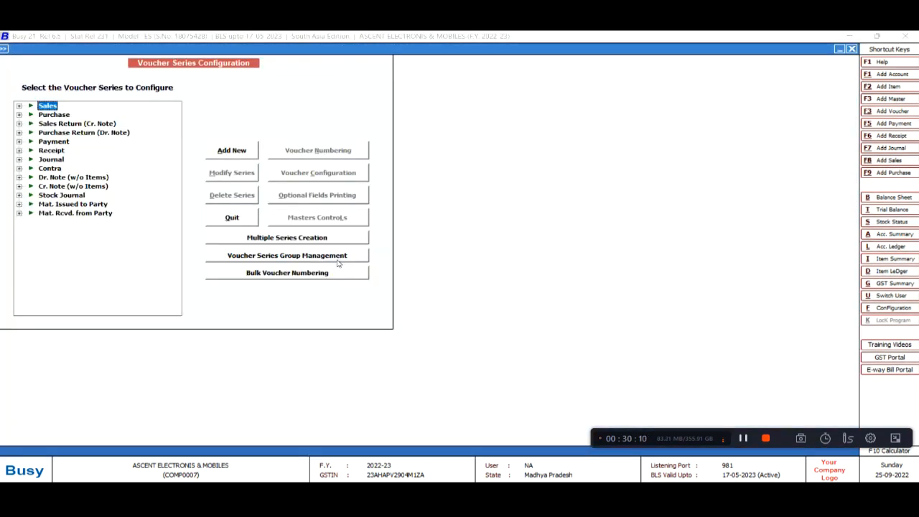
key("Right")
key("Down")
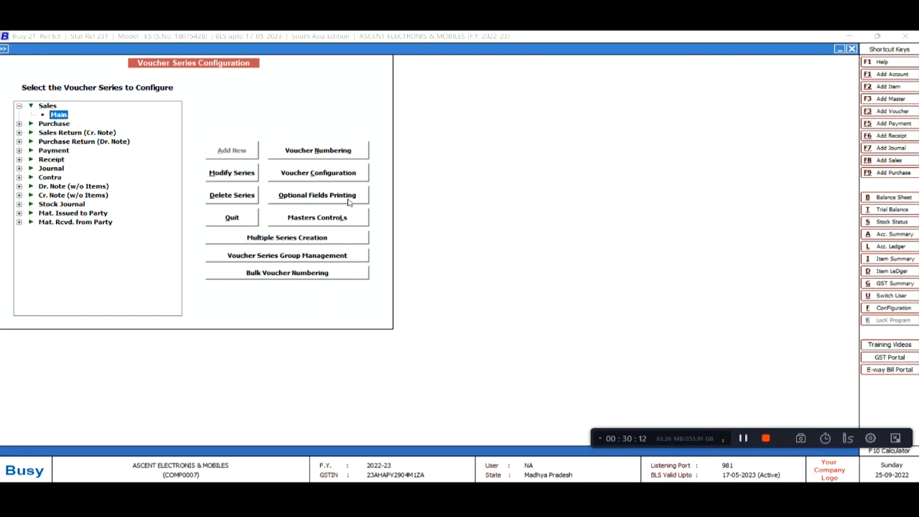
left_click(330, 173)
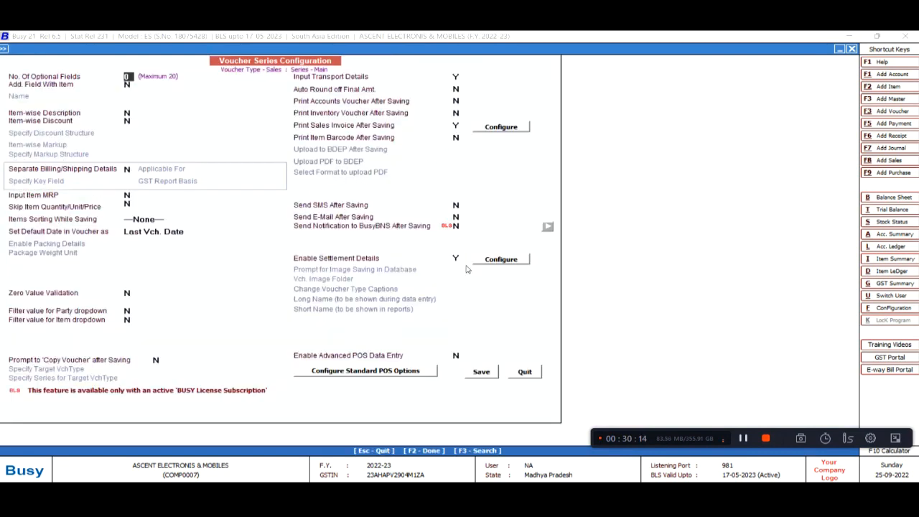
Confirm Cash and BAJAJ FINANCE as settlement modes, then return to the Display reports
left_click(456, 259)
key("Return")
key("Return")
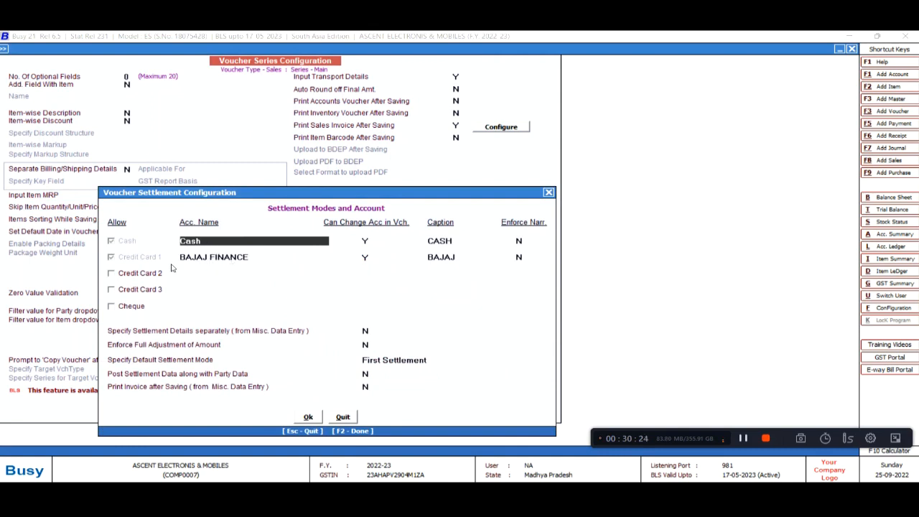
left_click(237, 260)
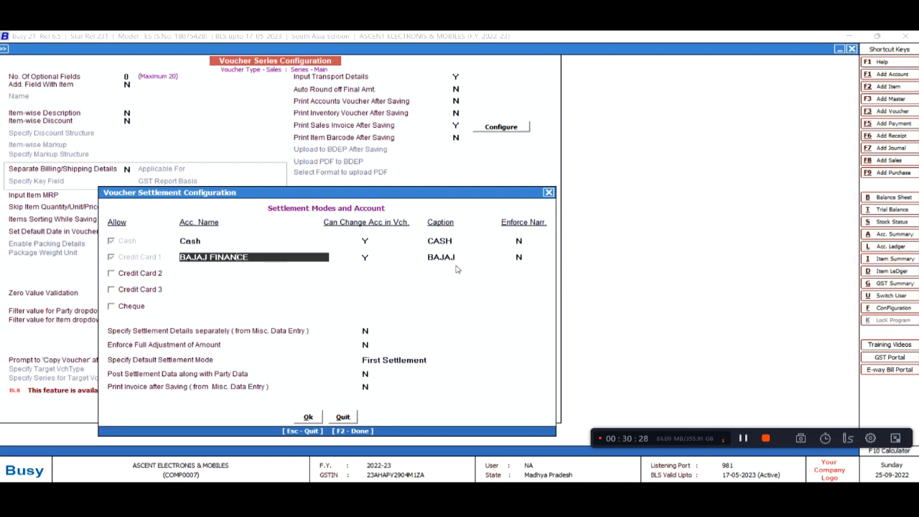
left_click(320, 416)
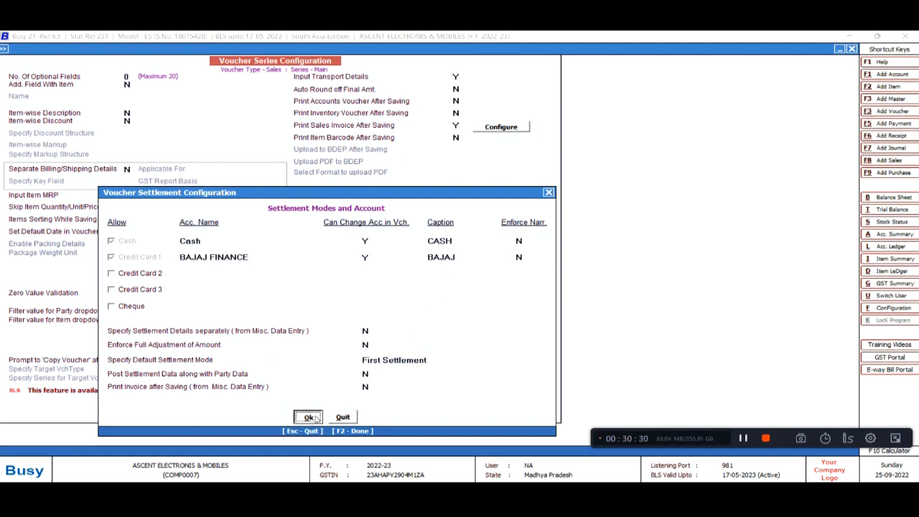
key("Escape")
key("Escape")
key("Escape")
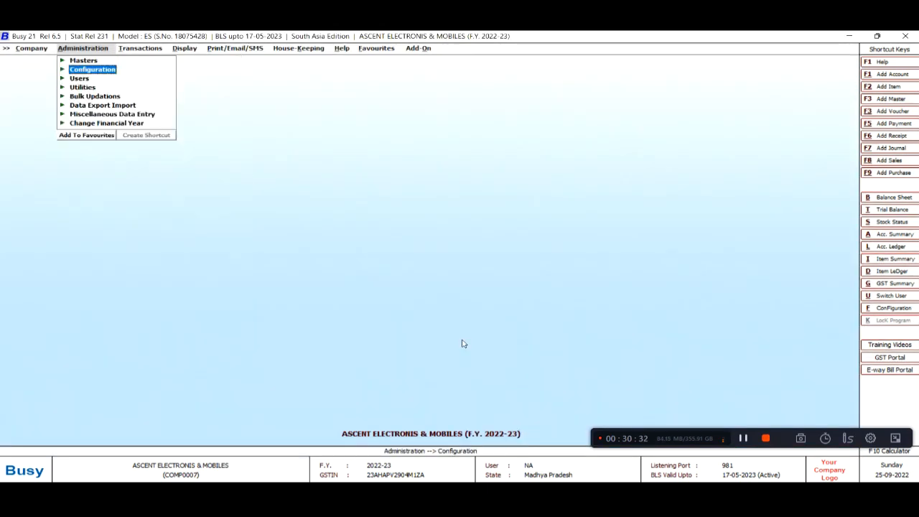
key("Right")
key("Right")
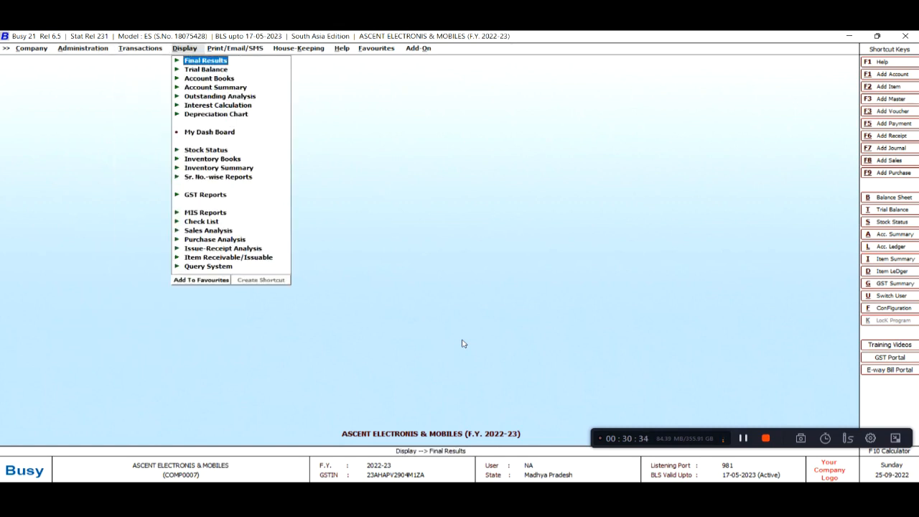